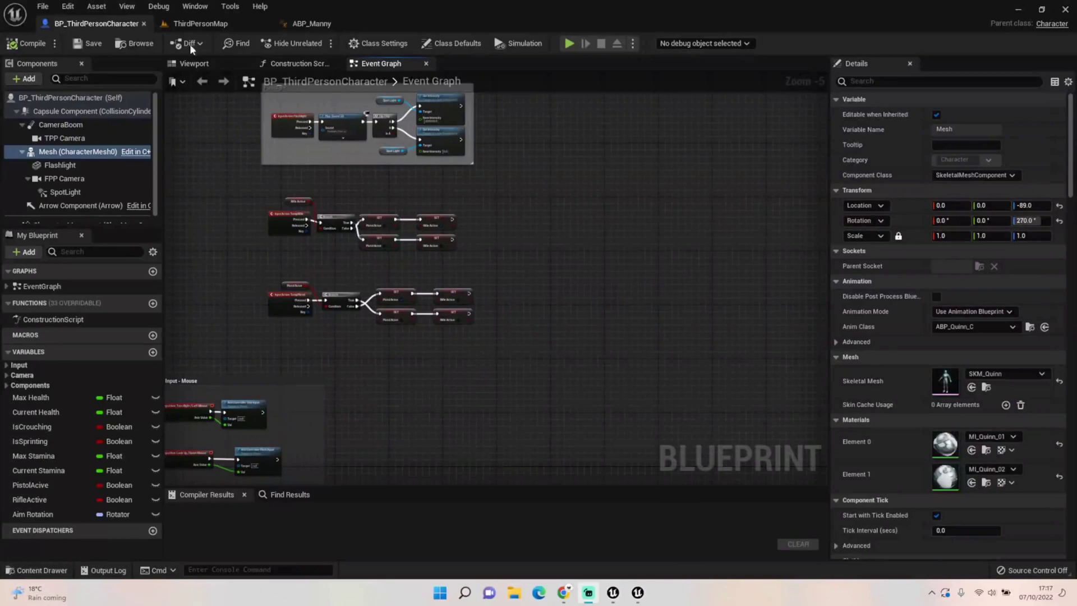
left_click(190, 23)
right_click_drag(442, 344, 471, 357)
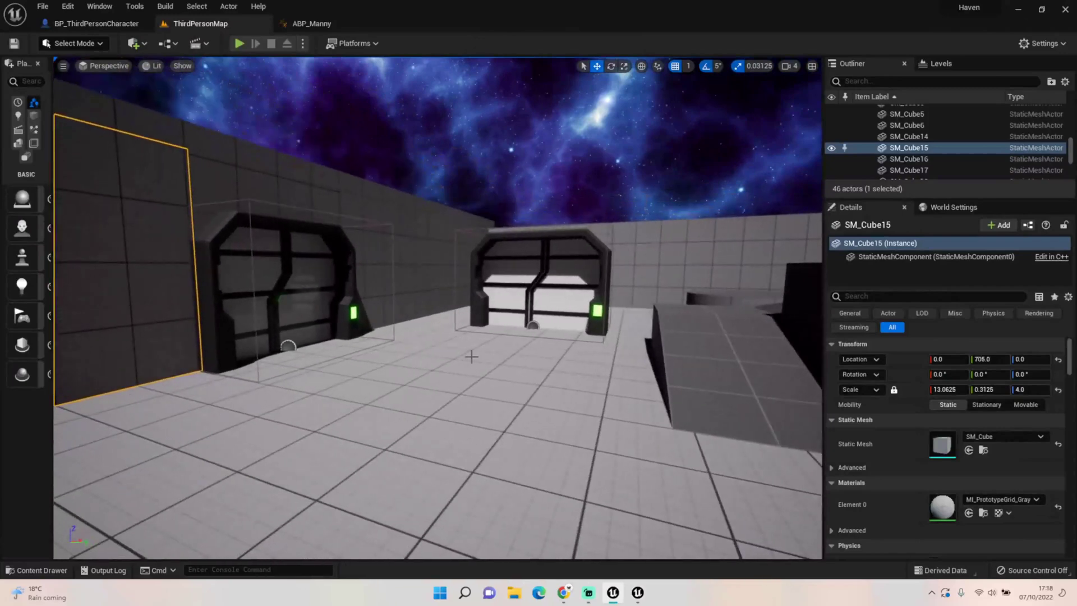
left_click(319, 23)
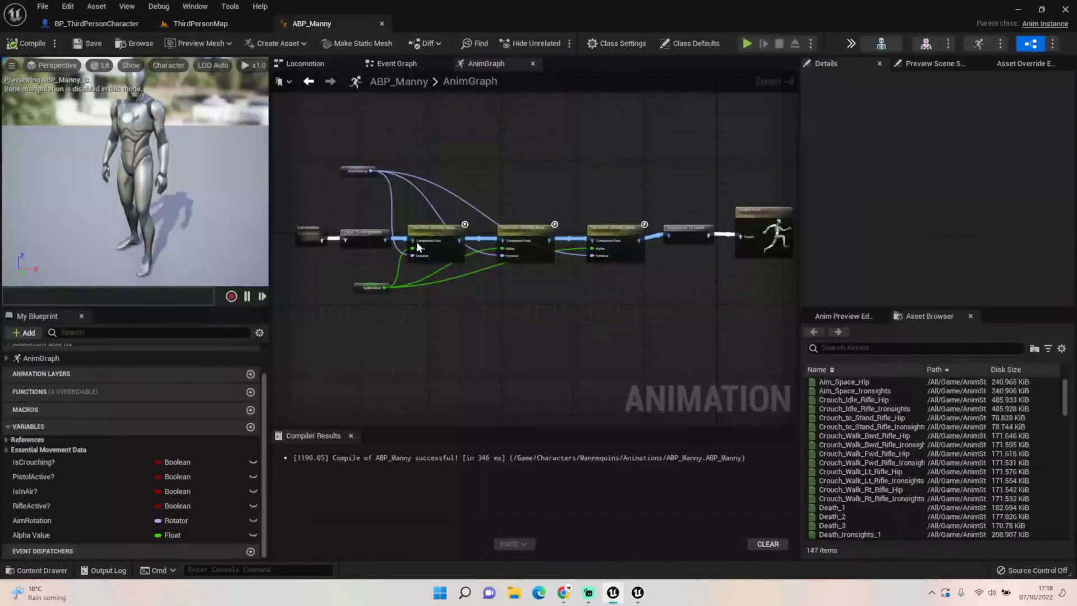
left_click(101, 23)
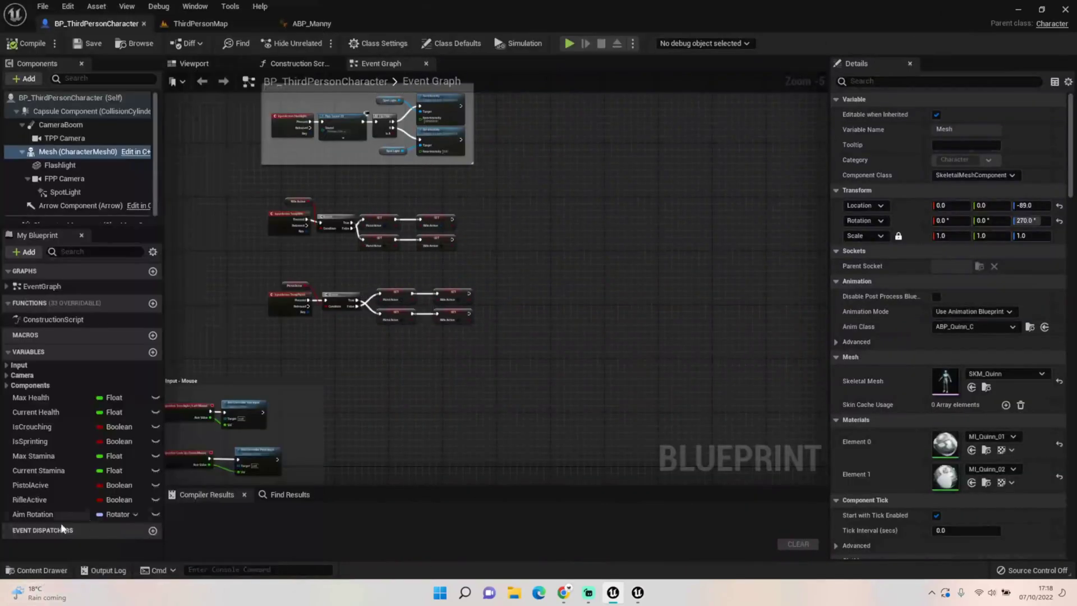
left_click(41, 570)
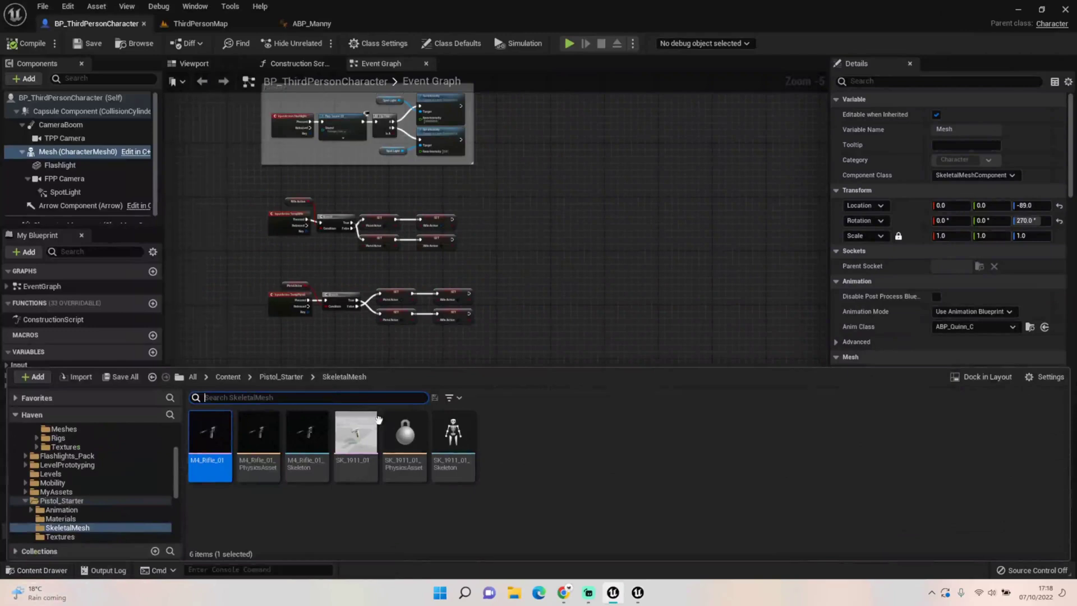
left_click(197, 23)
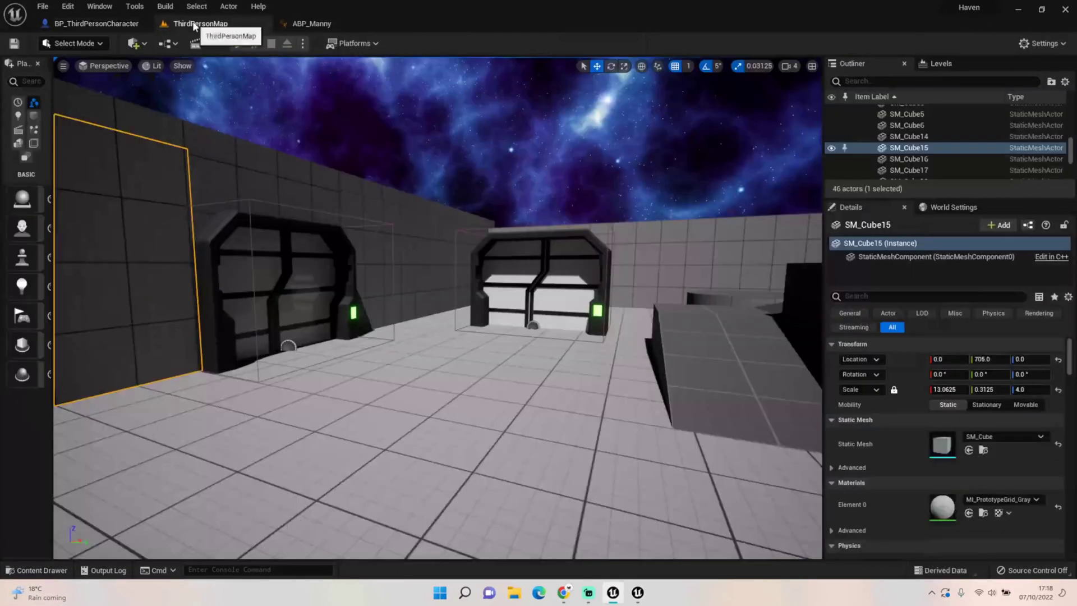
left_click(56, 570)
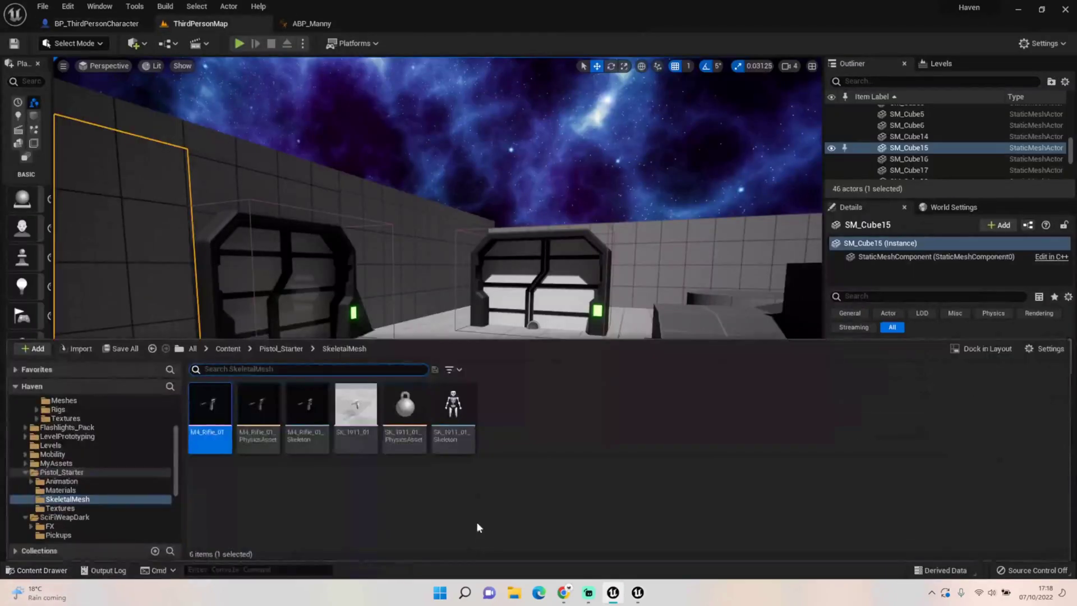
Open the SKM_Quinn skeletal mesh assigned to the mesh component of BP_ThirdPersonCharacter.
left_click(102, 22)
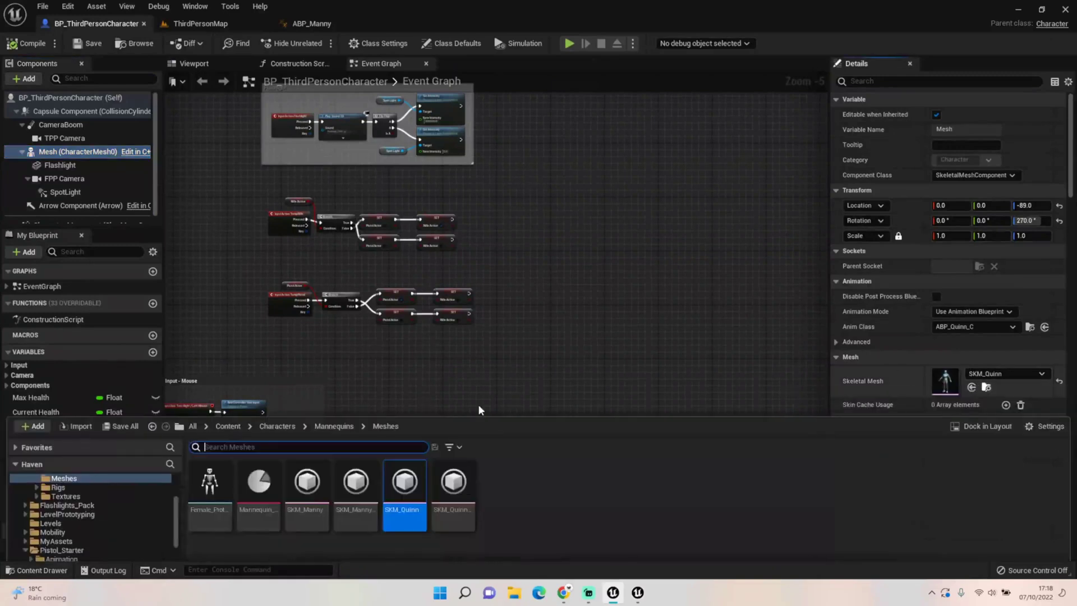
mouse_move(408, 430)
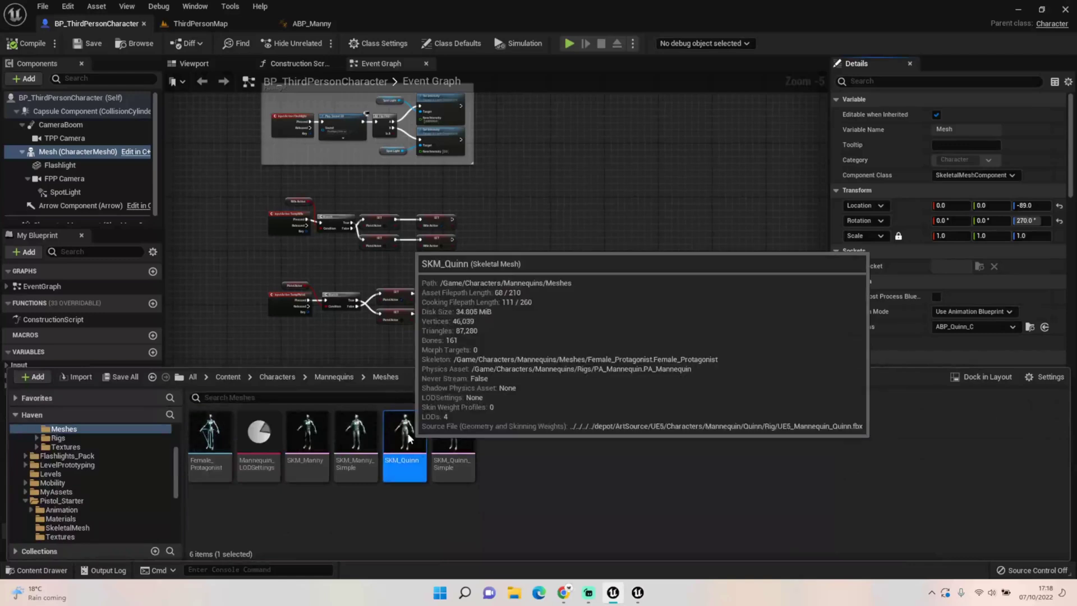
double_click(408, 435)
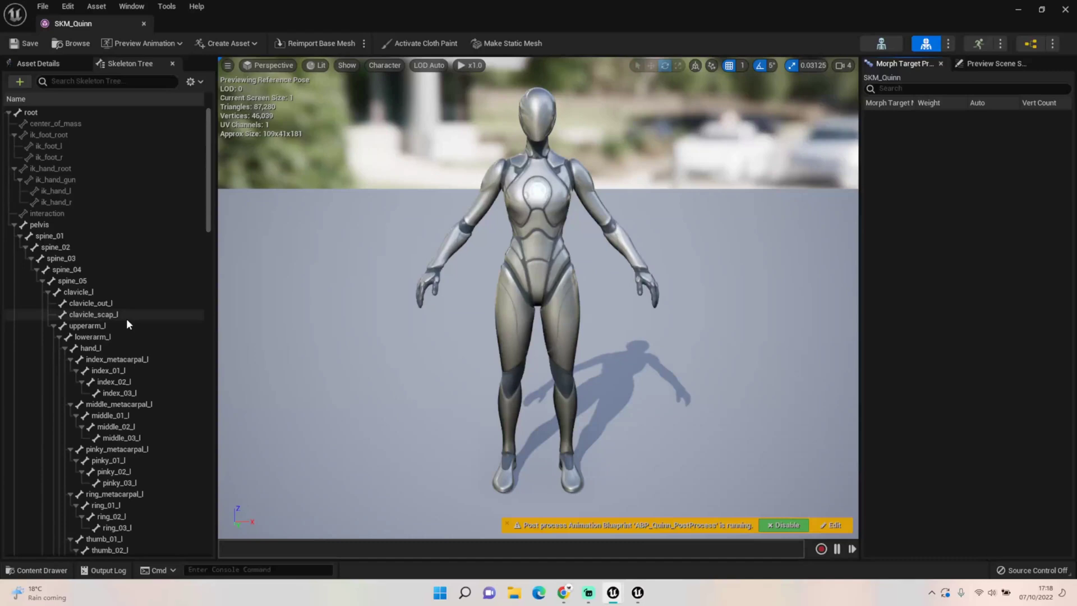
Preview the Idle_Pistol animation on the SKM_Quinn mesh.
left_click(55, 247)
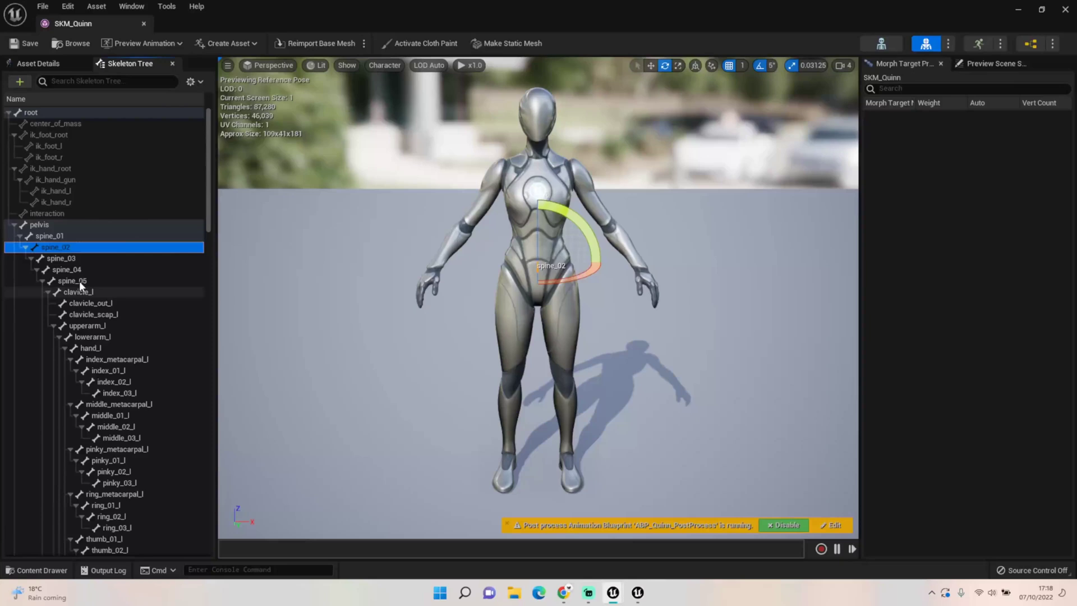
left_click(89, 303)
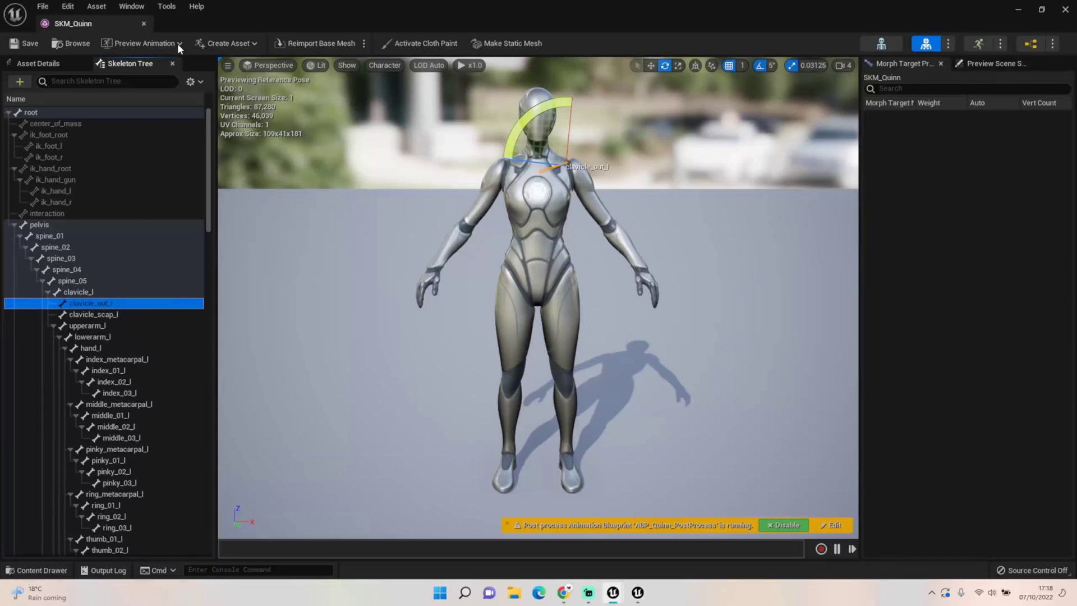
left_click(177, 43)
type("iDLE")
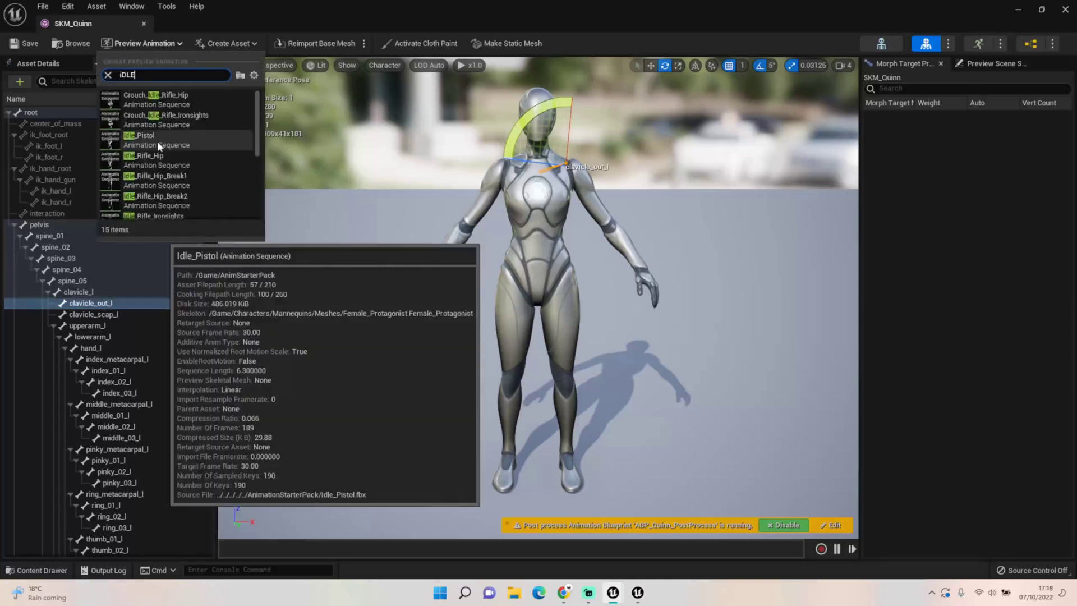
left_click(157, 140)
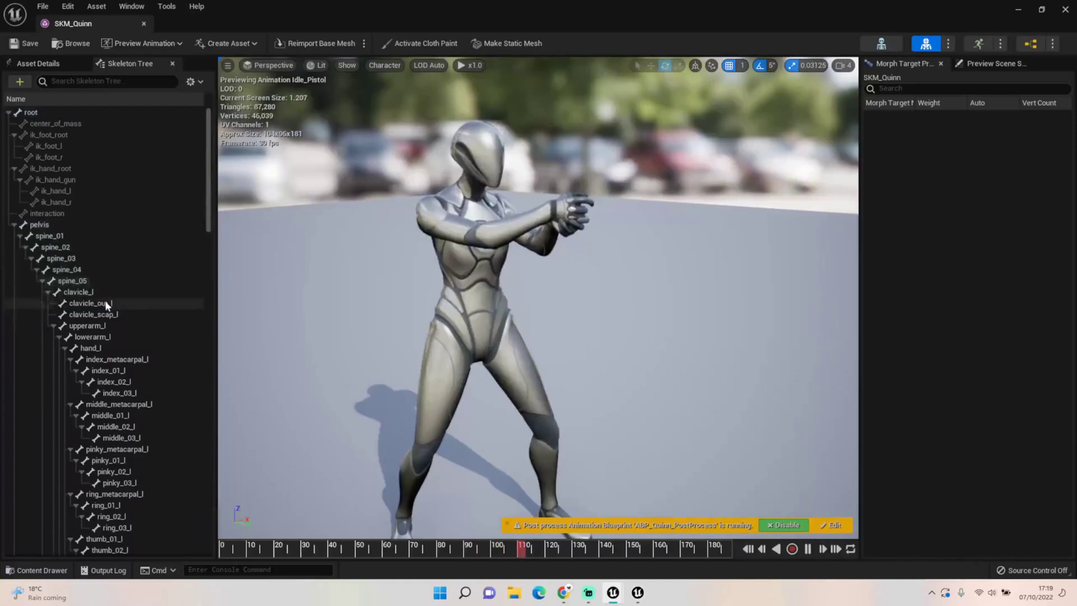
Find the hand_r bone in the skeleton hierarchy, select it and focus the preview on it.
scroll(106, 300, "down", 1)
left_click(552, 208)
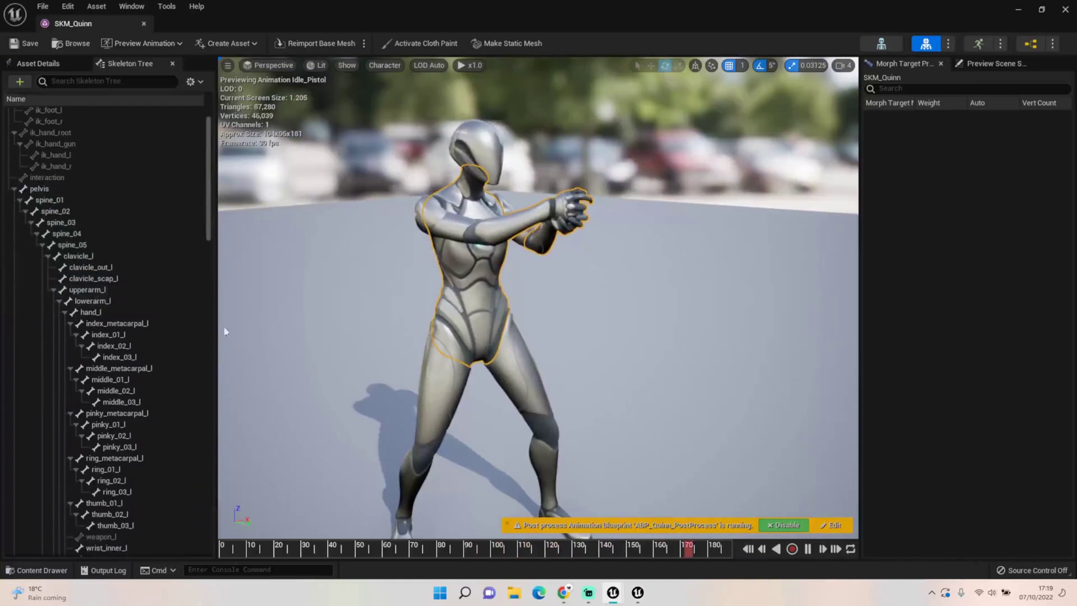
scroll(110, 346, "down", 3)
scroll(109, 342, "down", 3)
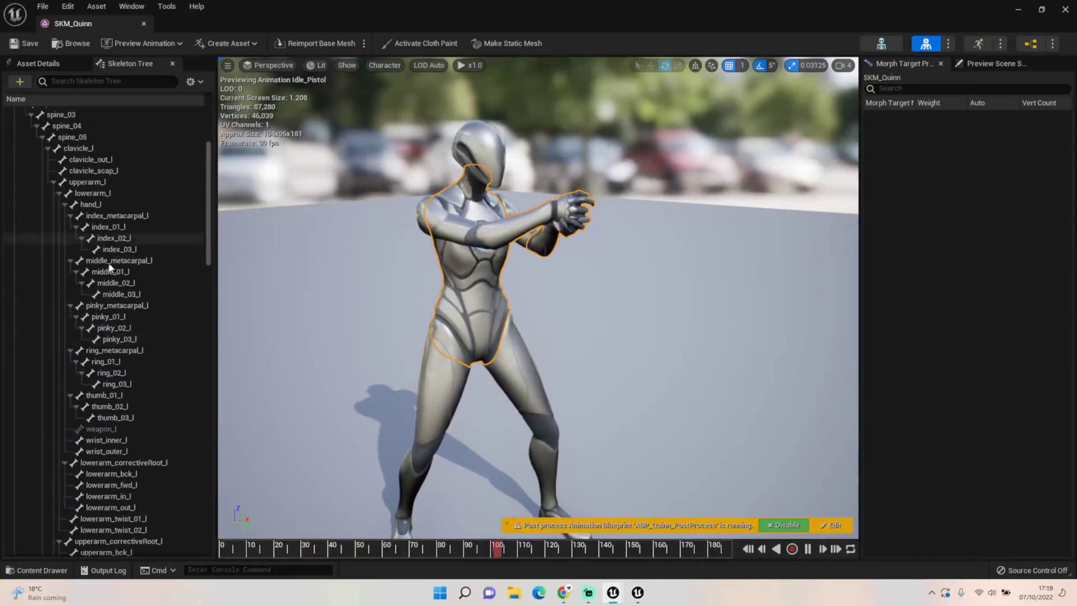
scroll(109, 266, "down", 4)
scroll(109, 268, "down", 19)
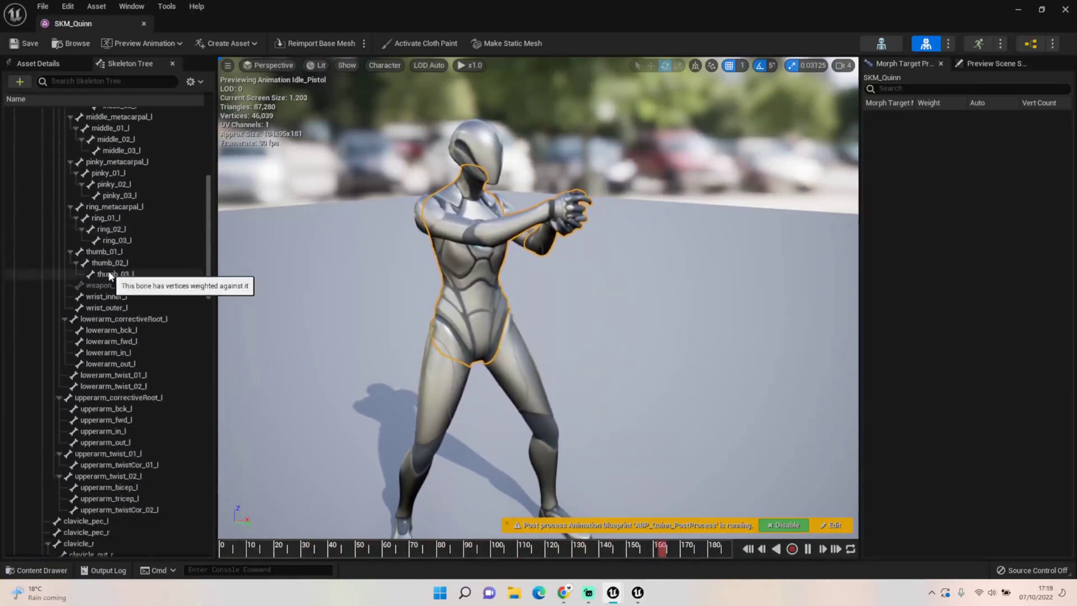
scroll(108, 271, "down", 1)
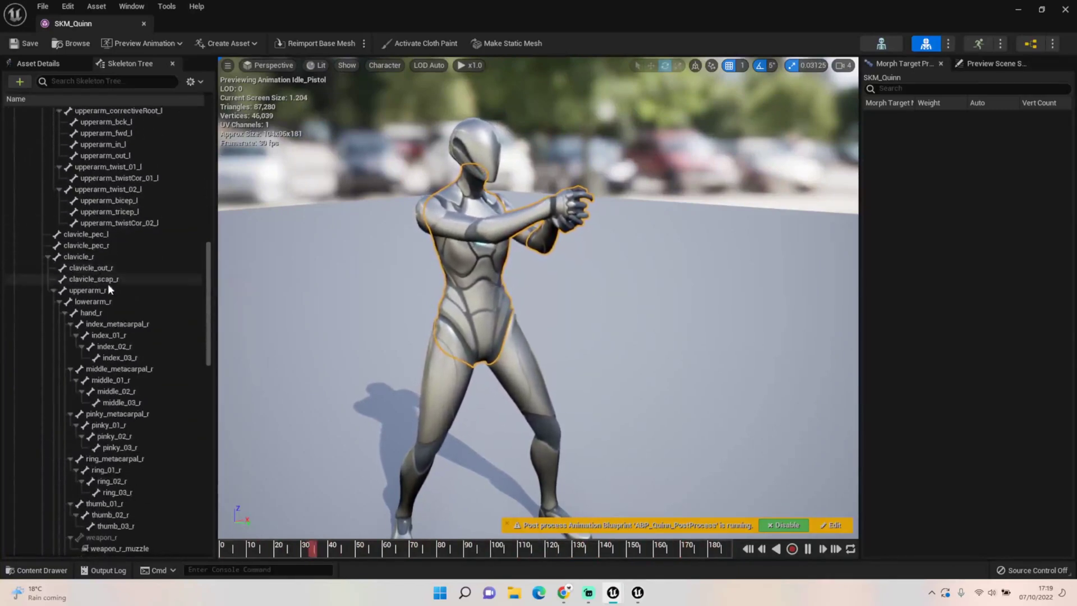
left_click(115, 368)
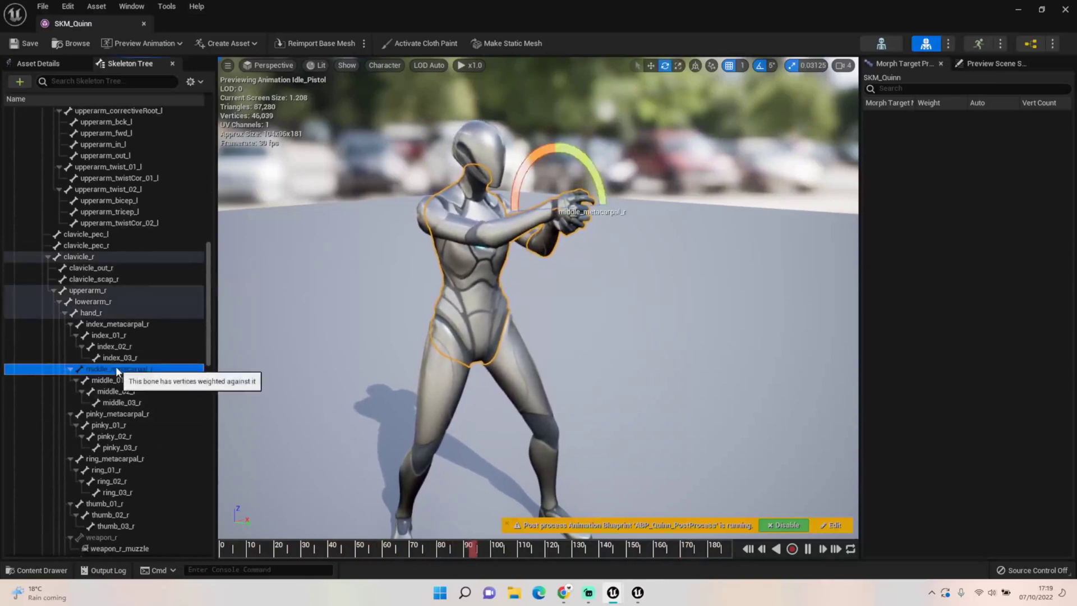
key("f")
right_click_drag(538, 297, 393, 314)
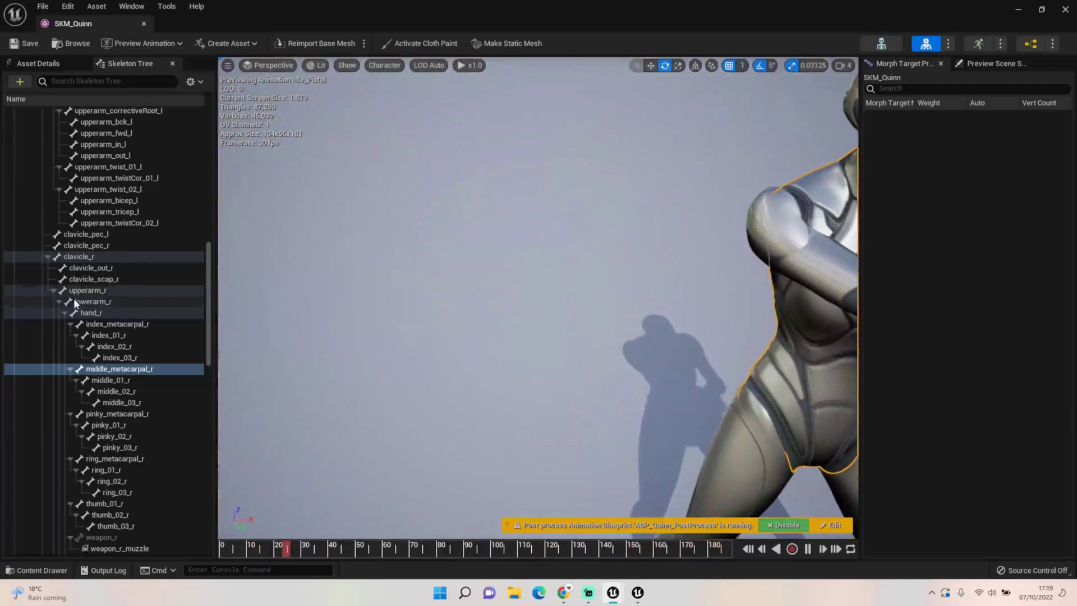
left_click(79, 312)
key("f")
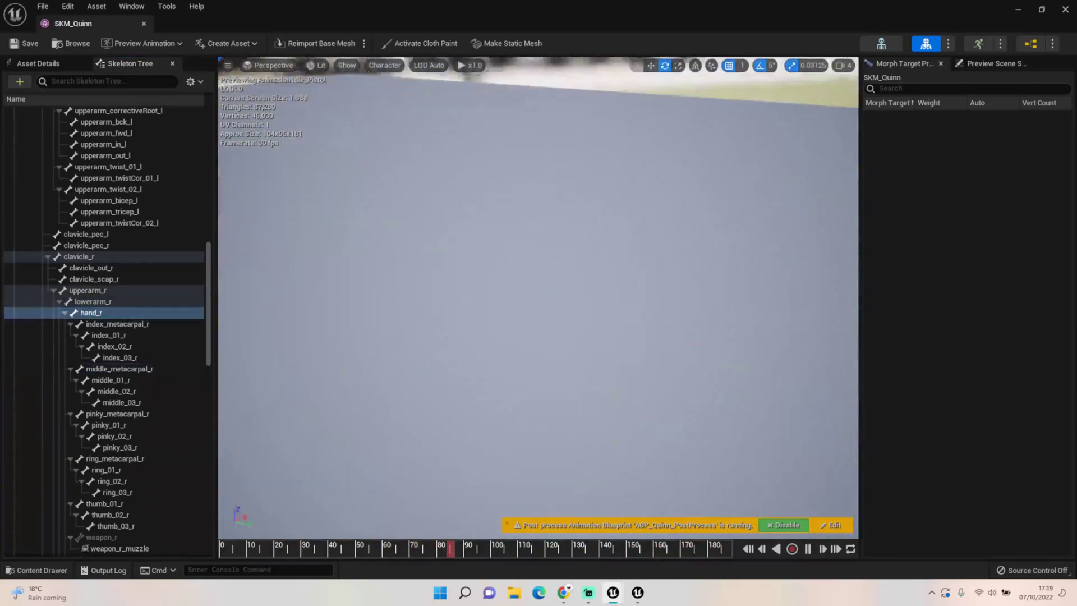
scroll(343, 282, "down", 3)
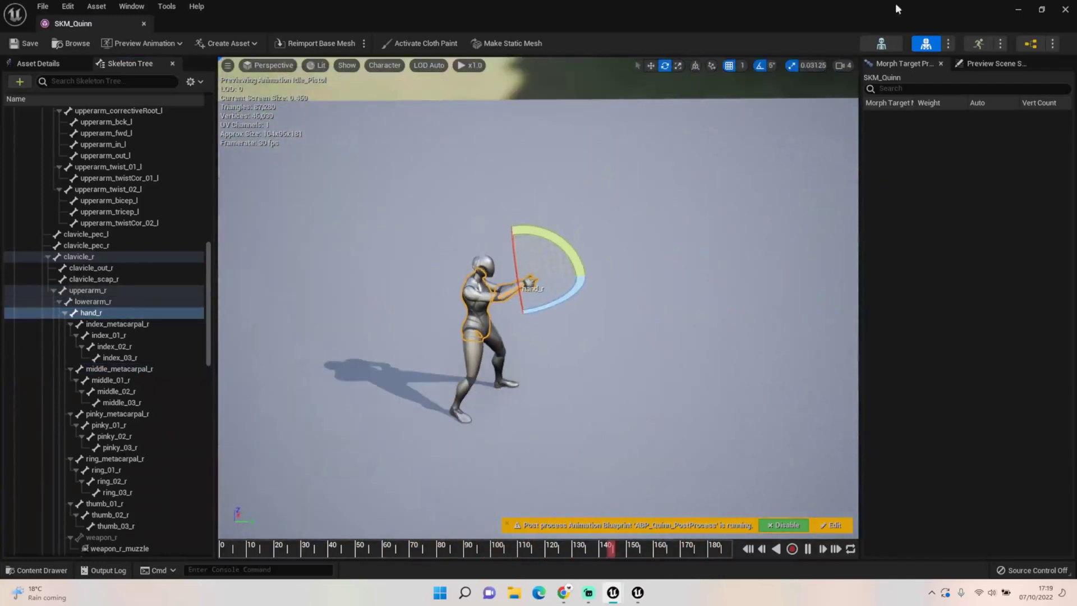
Lower the preview camera speed to 2 and bring the mannequin's right hand into close view.
left_click(841, 66)
left_click(857, 91)
mouse_move(673, 213)
right_mouse_down()
mouse_move(583, 228)
mouse_move(611, 226)
mouse_move(653, 196)
mouse_move(654, 222)
mouse_move(673, 215)
right_mouse_up()
key("w")
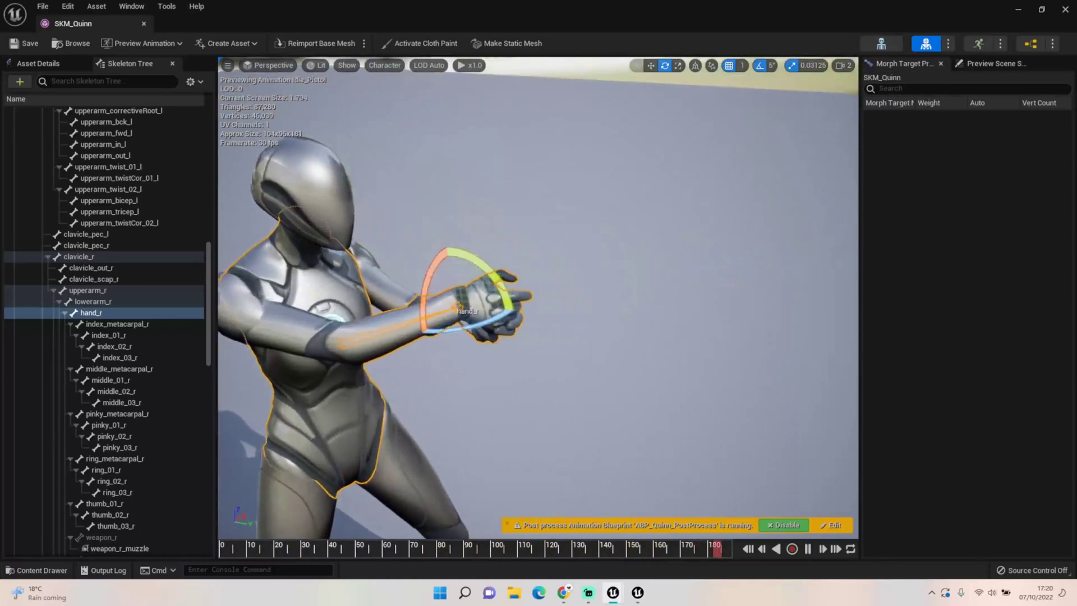
Add a socket to the hand_r bone and rename it Pistol_Socket.
right_click(94, 313)
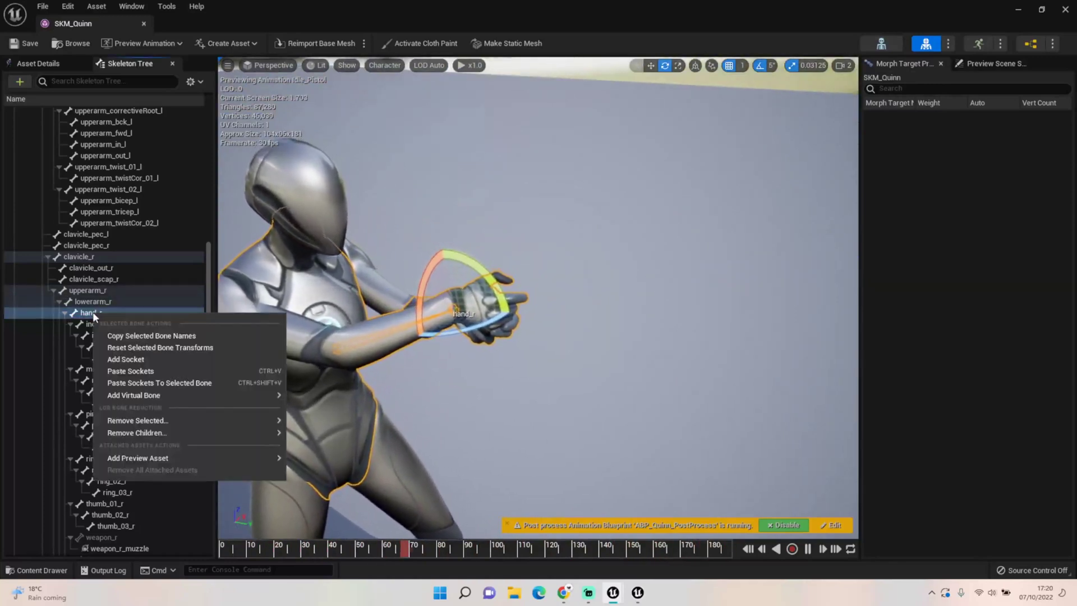
left_click(117, 359)
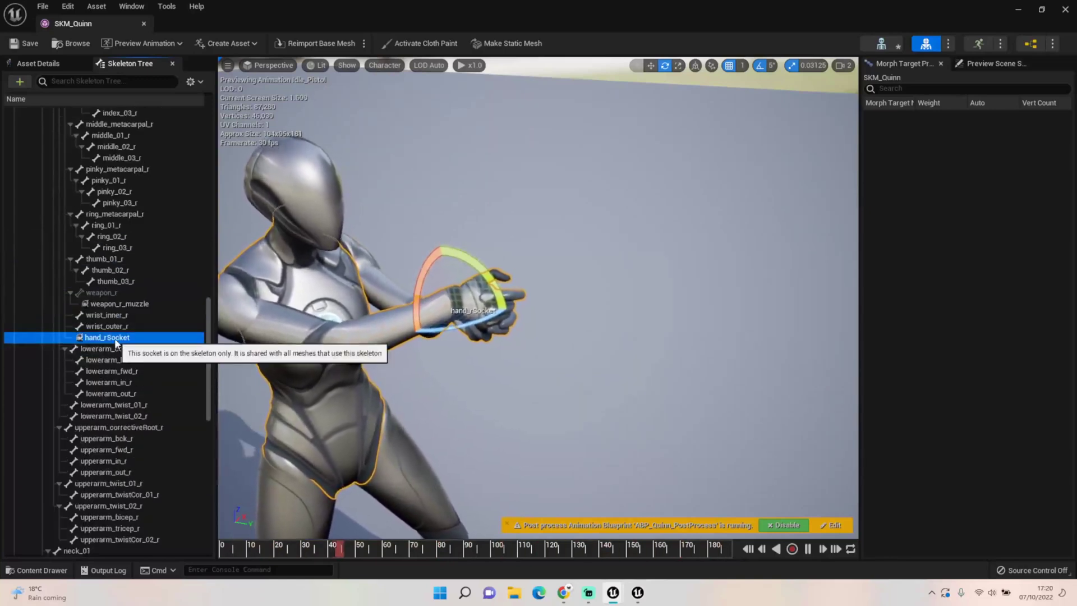
right_click(116, 341)
mouse_move(164, 441)
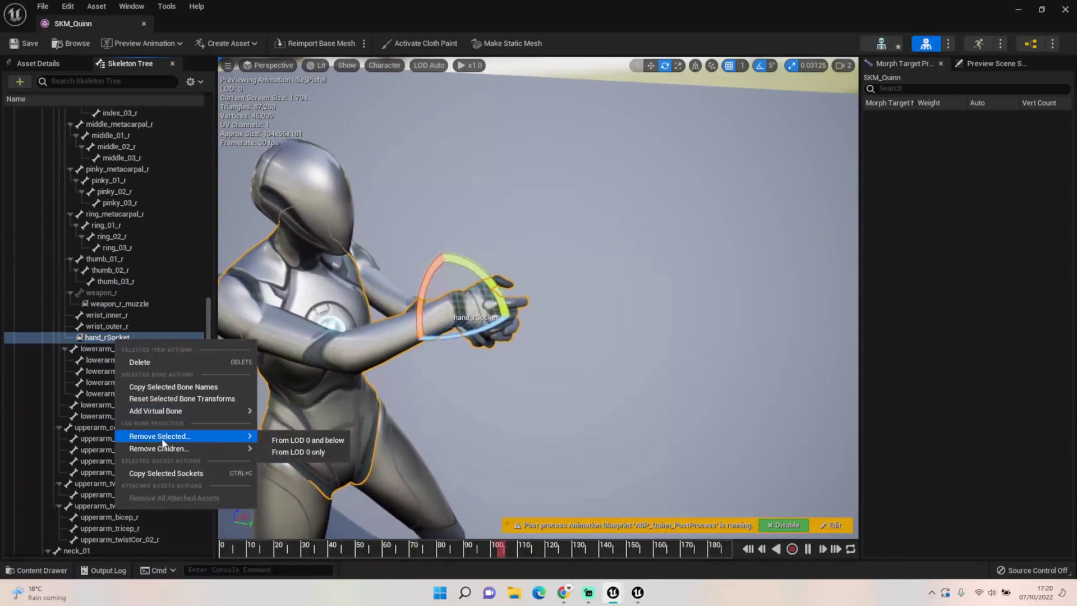
left_click(101, 336)
right_click(101, 337)
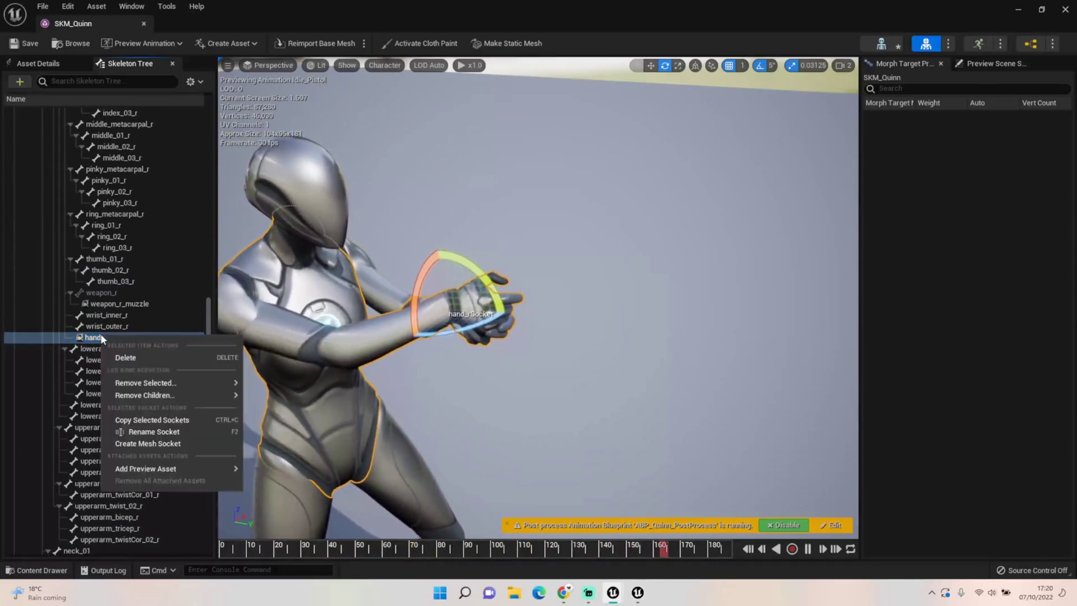
left_click(157, 431)
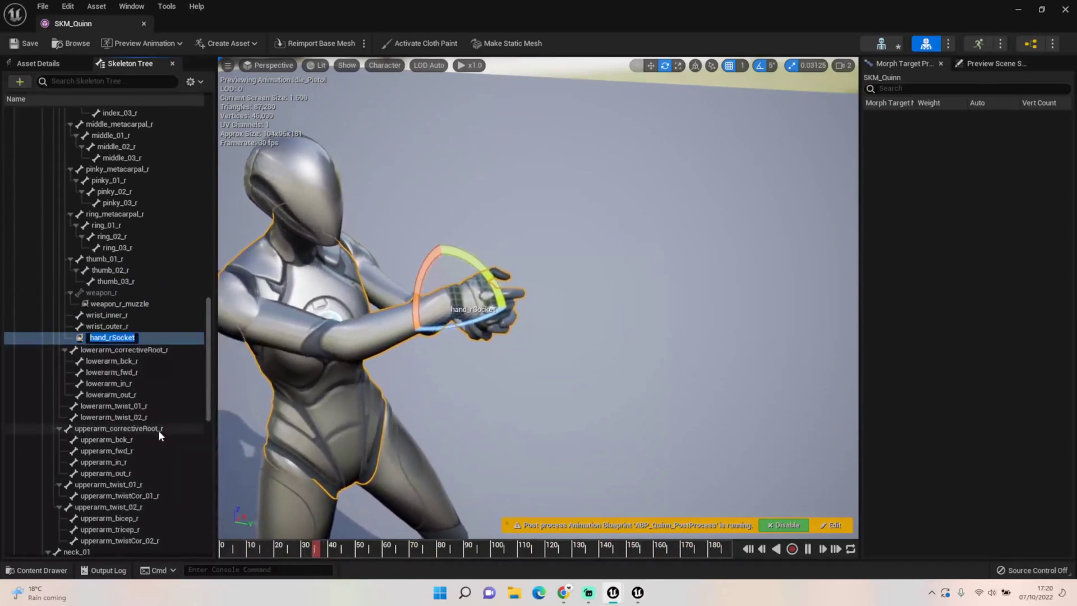
type("P")
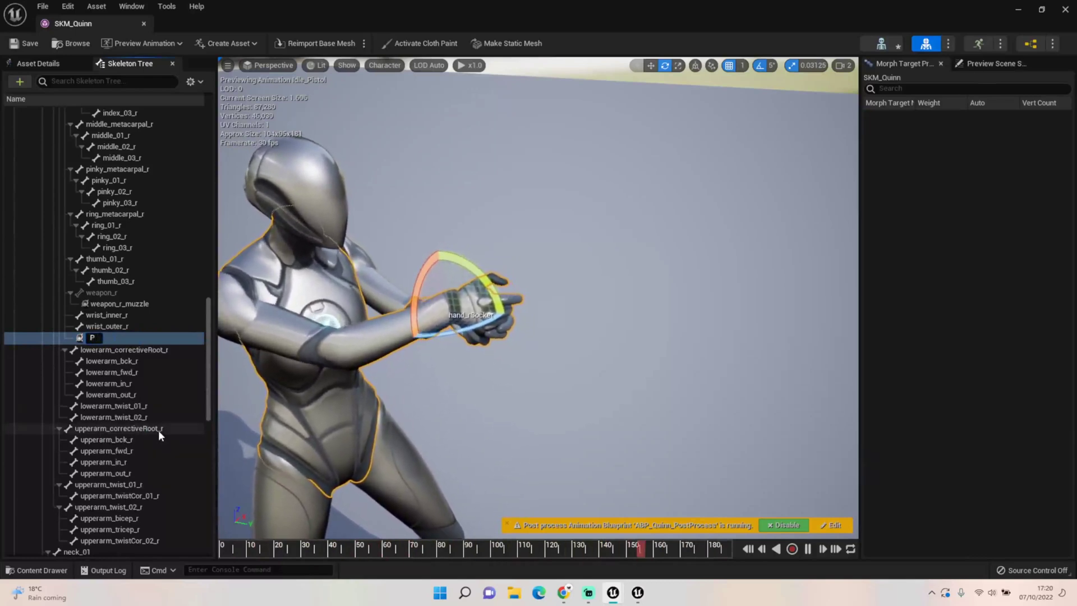
type("istol_Socket")
key("Return")
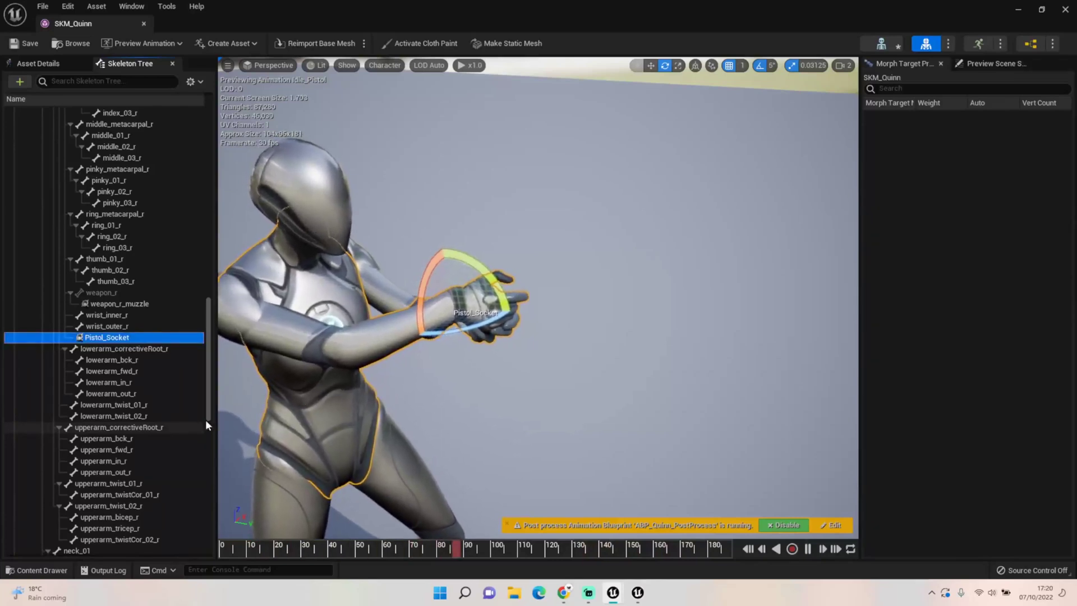
Attach the Darkness_Pistol skeletal mesh to Pistol_Socket as a preview asset.
right_click(107, 339)
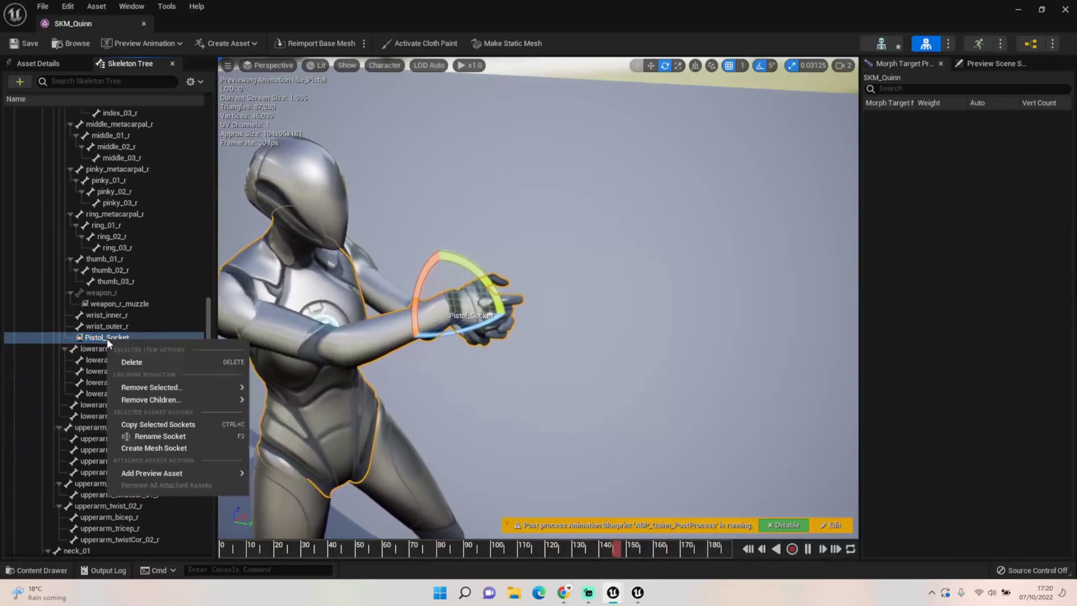
mouse_move(143, 472)
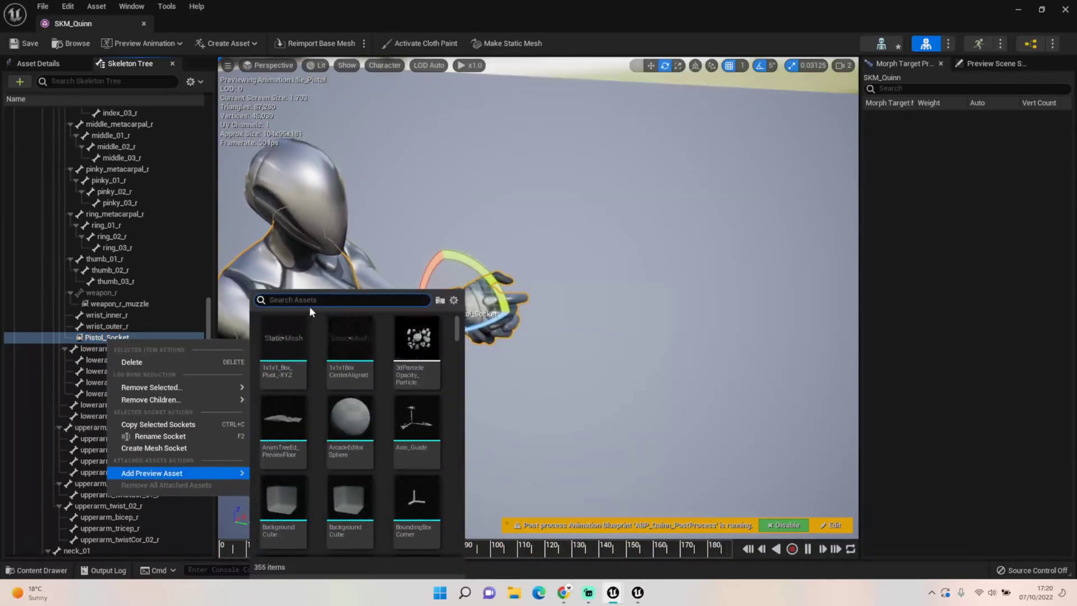
type("pistol")
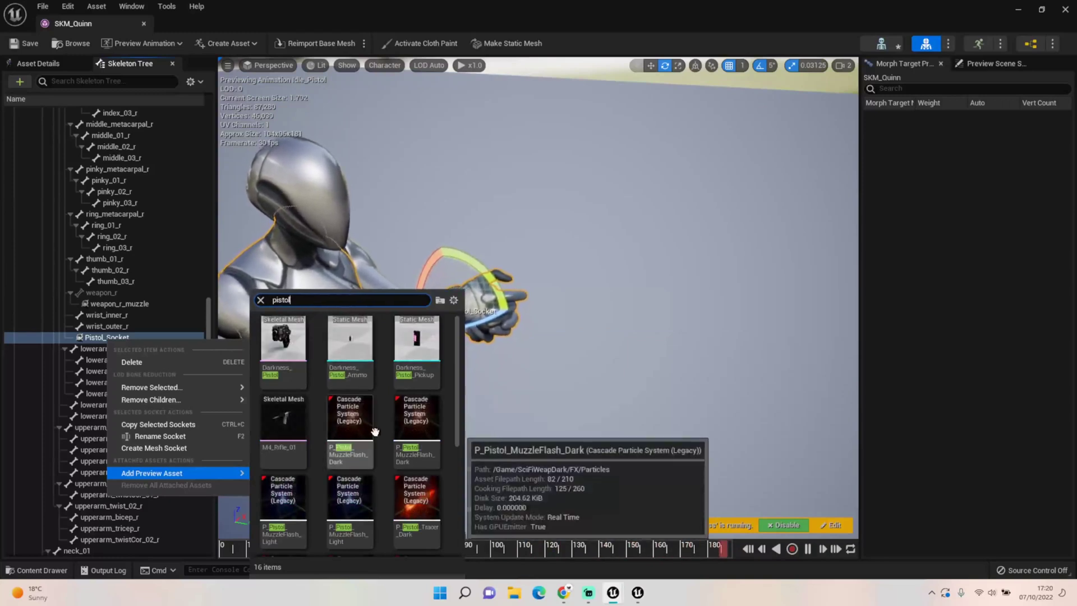
scroll(382, 431, "down", 5)
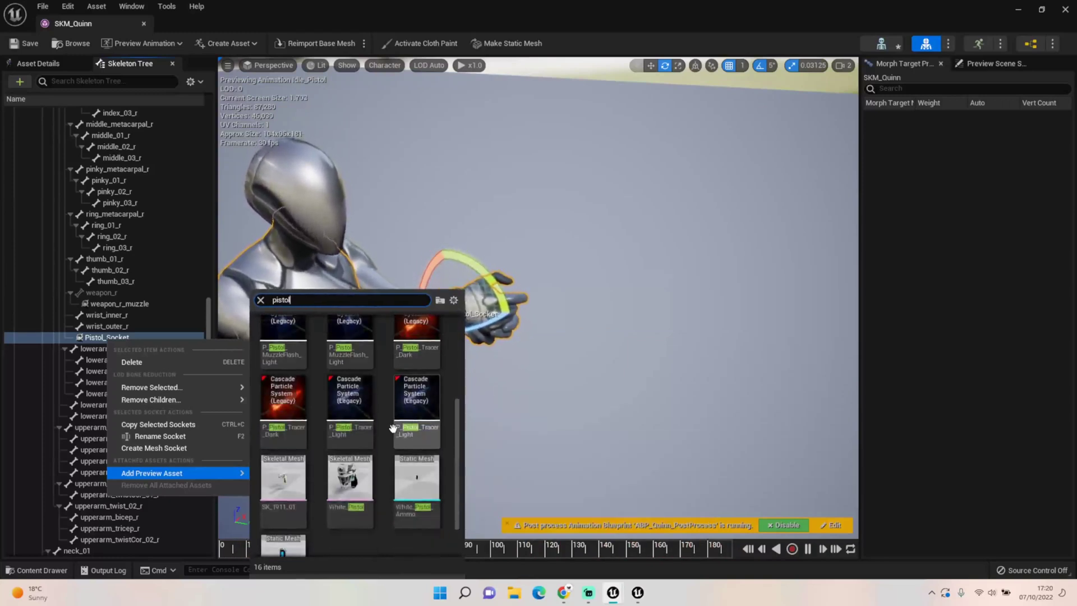
scroll(393, 428, "up", 5)
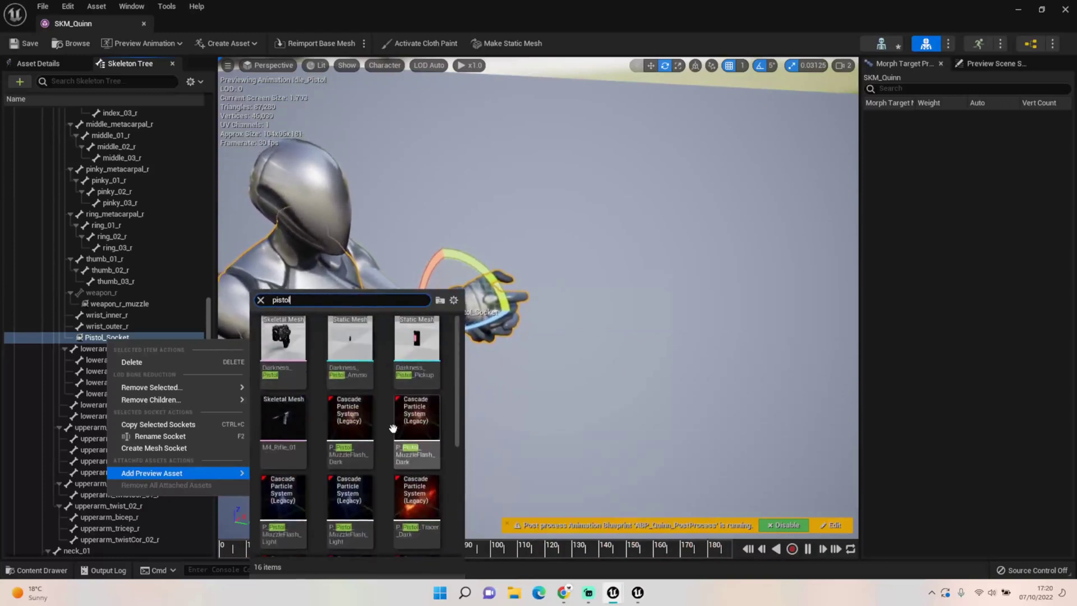
left_click(282, 338)
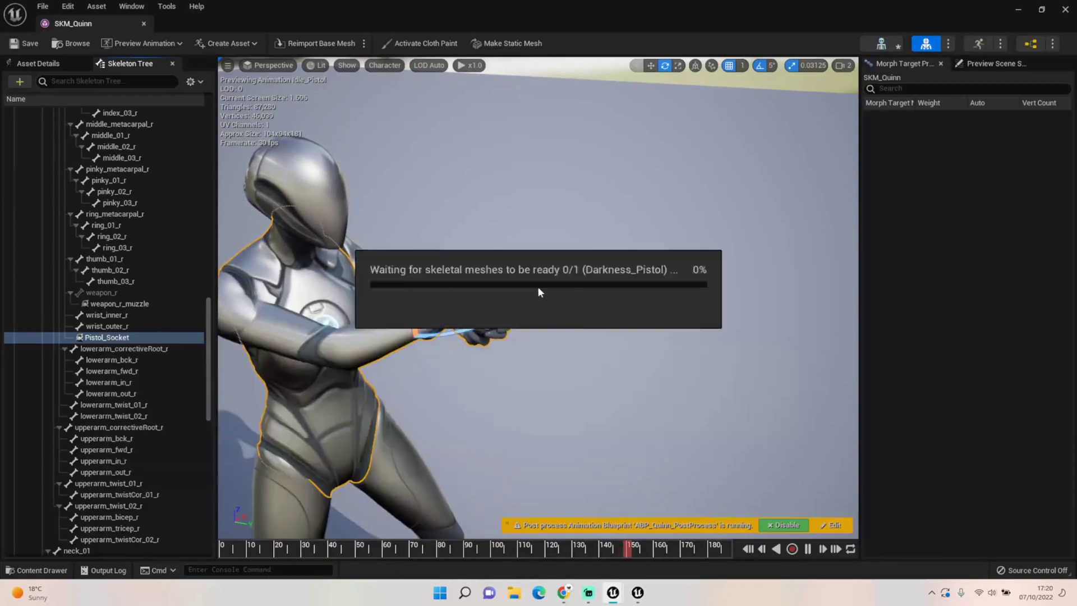
Rotate Pistol_Socket so the preview pistol points forward, in line with the mannequin's aiming arms.
left_click_drag(487, 322, 531, 278)
right_click_drag(531, 277, 492, 248)
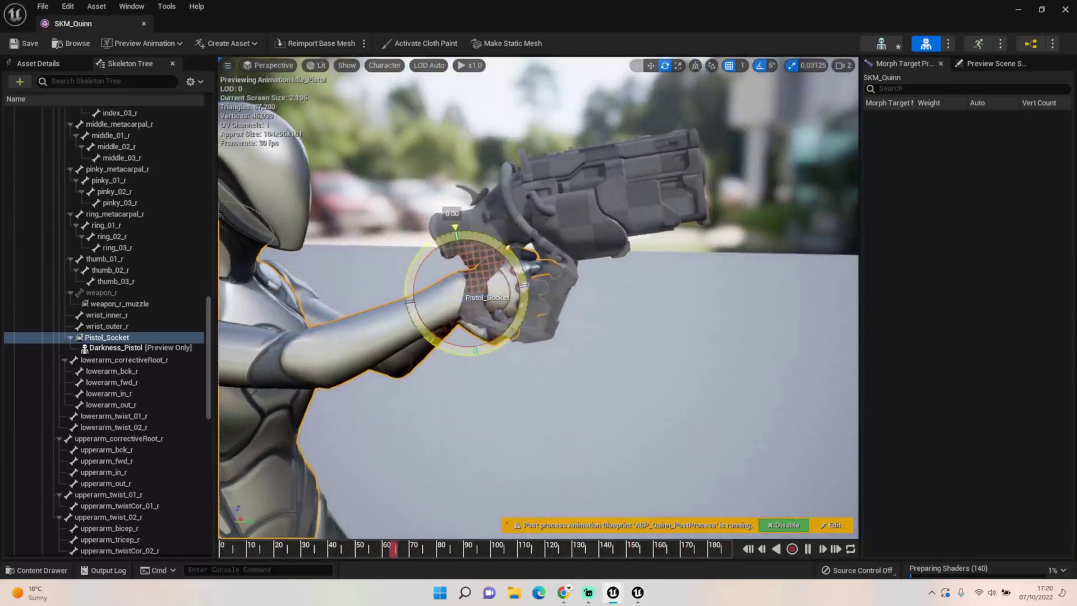
right_click_drag(586, 286, 429, 316)
right_click_drag(538, 303, 486, 275)
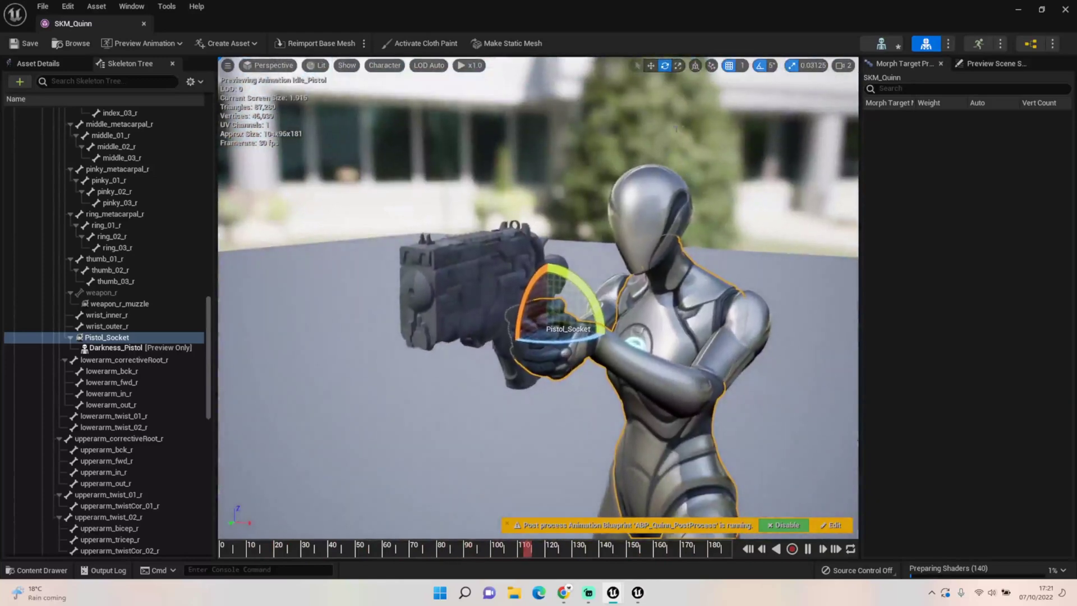
Scale Pistol_Socket down uniformly so the preview pistol fits the mannequin's hands better.
left_click(678, 65)
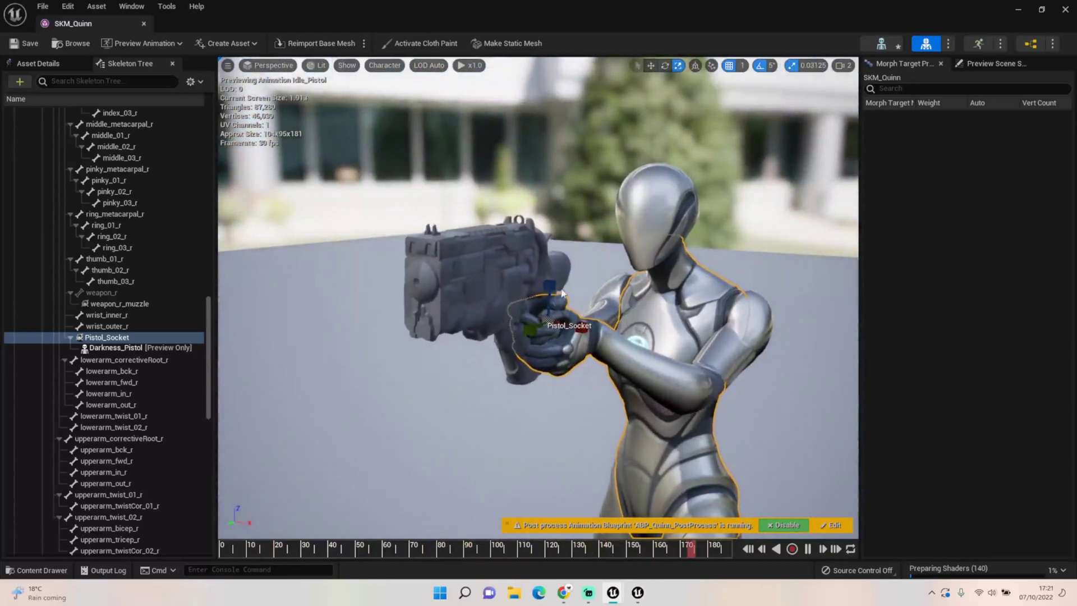
left_click_drag(552, 283, 548, 287)
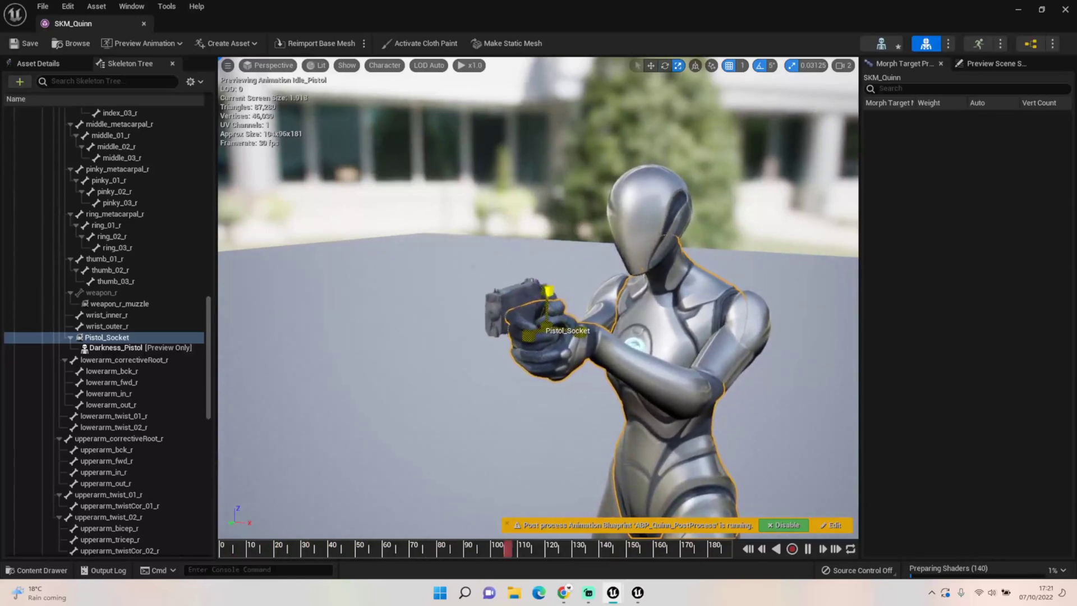
right_click_drag(501, 335, 645, 337)
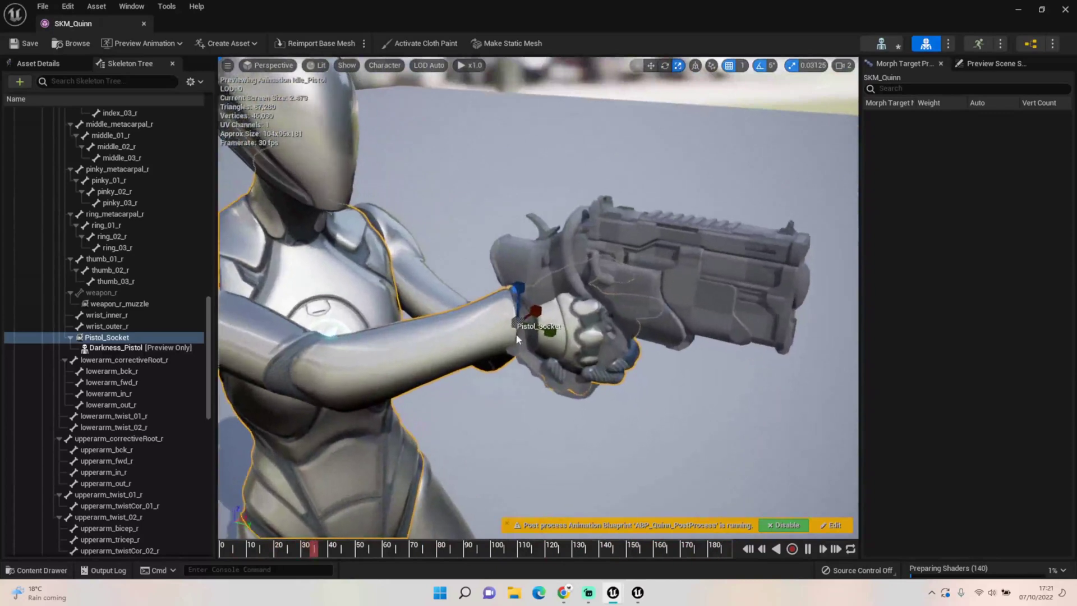
Move Pistol_Socket along its axes until the pistol grip sits in the right palm, and save the skeletal mesh.
left_click(650, 66)
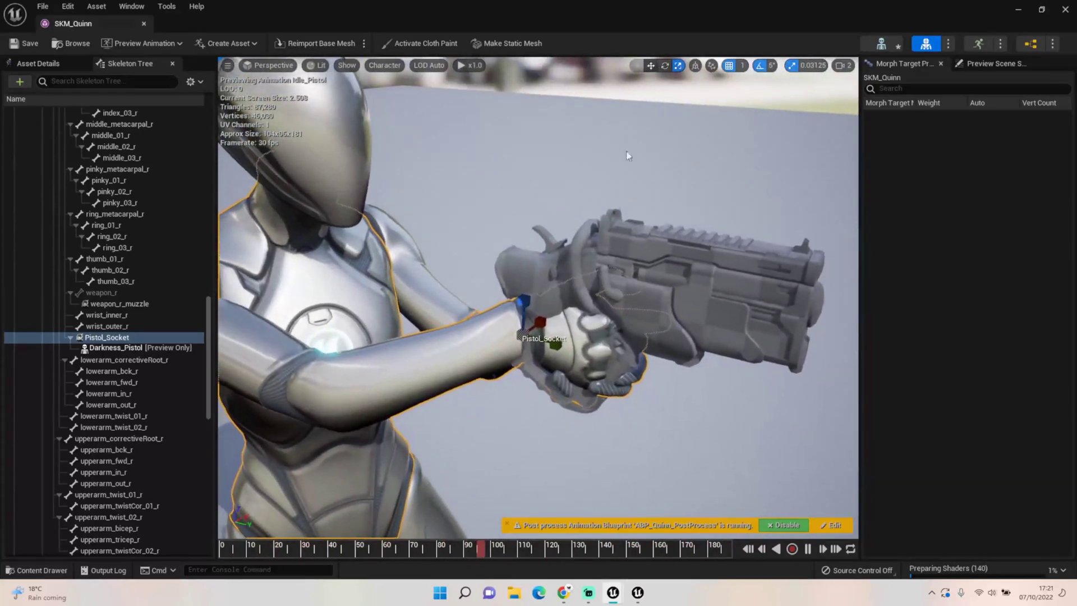
left_click_drag(564, 346, 634, 371)
left_click_drag(591, 306, 585, 281)
right_click_drag(585, 281, 564, 305)
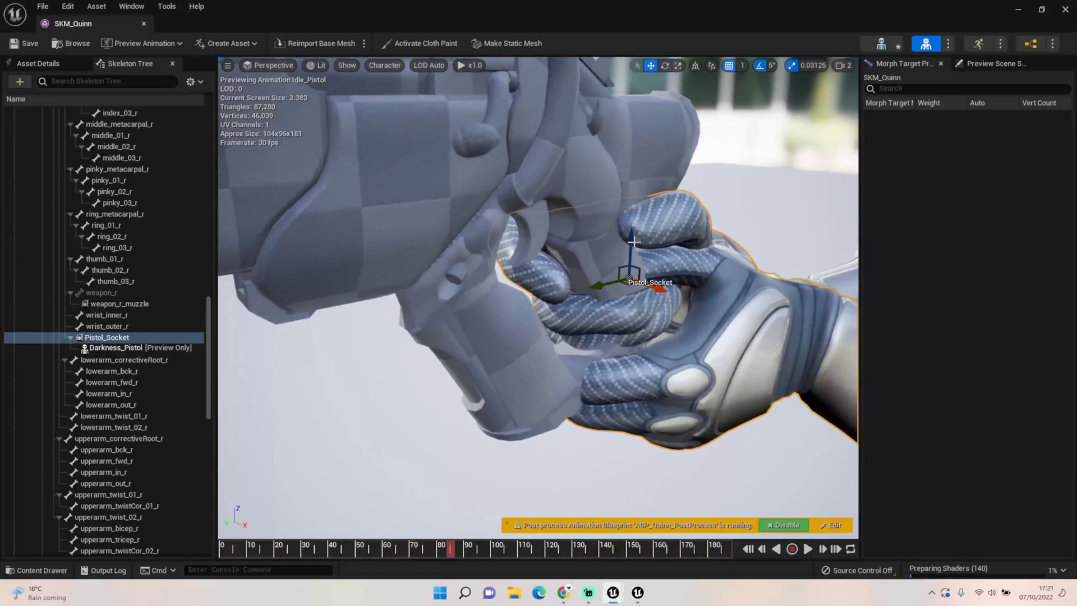
left_click_drag(634, 260, 633, 268)
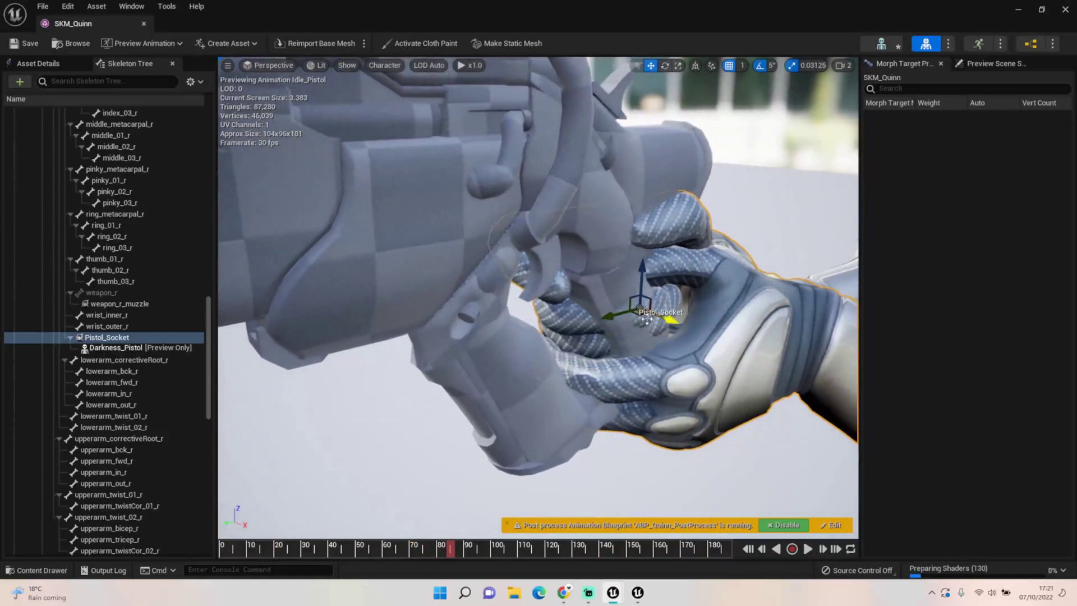
left_click_drag(611, 318, 620, 316)
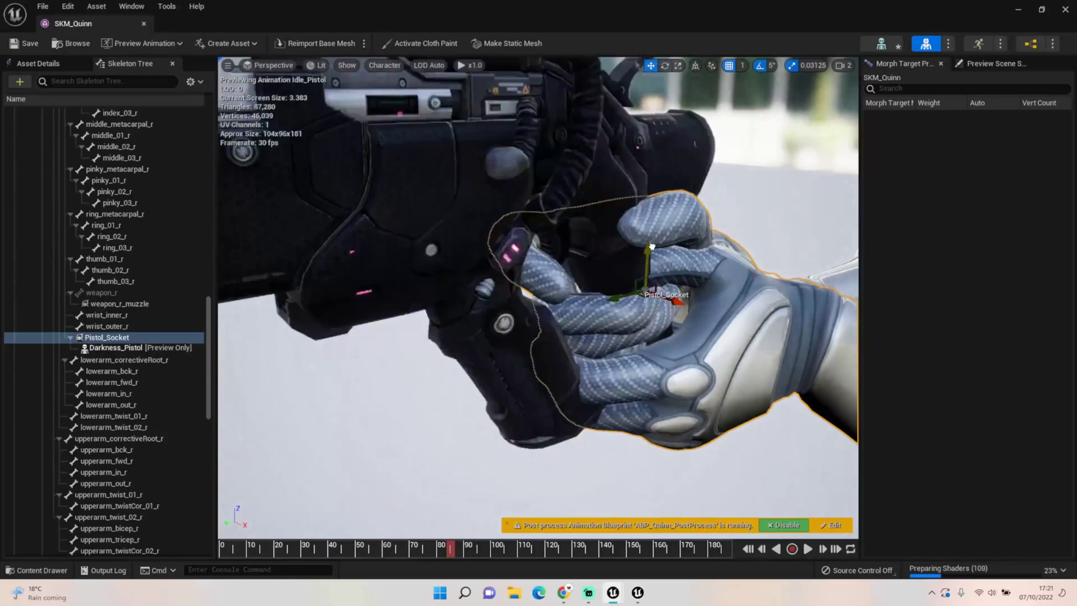
right_click_drag(652, 248, 694, 263)
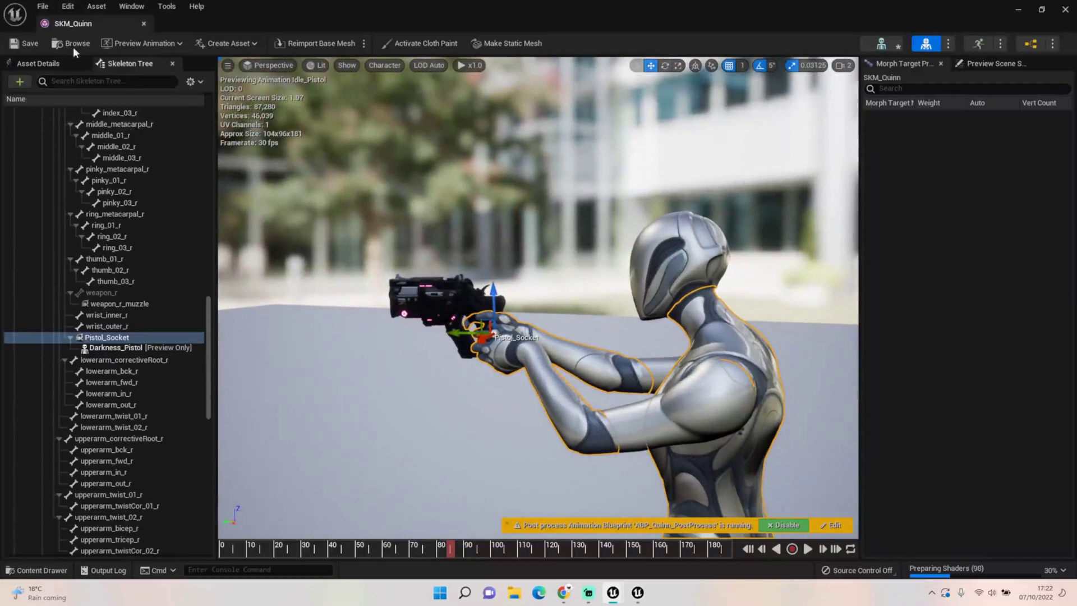
left_click(28, 44)
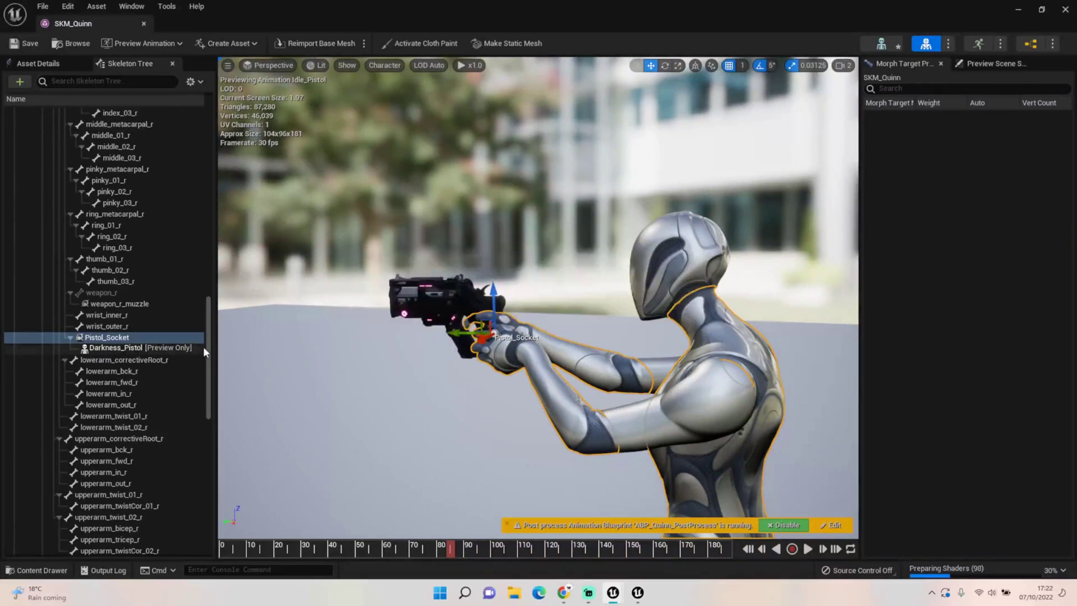
Add a second socket to the hand_r bone.
scroll(115, 251, "up", 1)
scroll(115, 251, "up", 3)
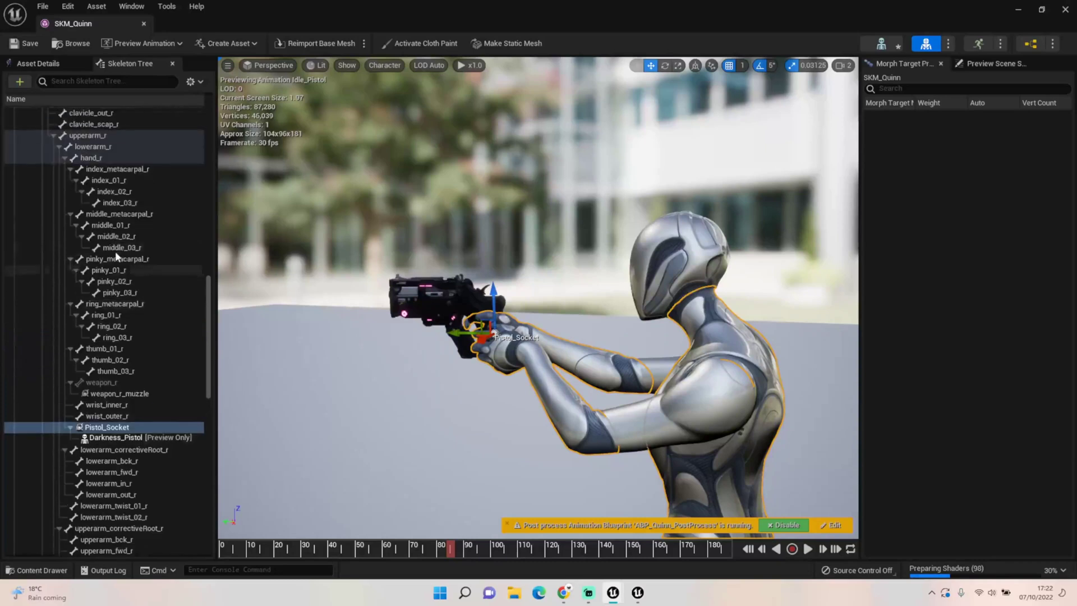
scroll(105, 203, "up", 2)
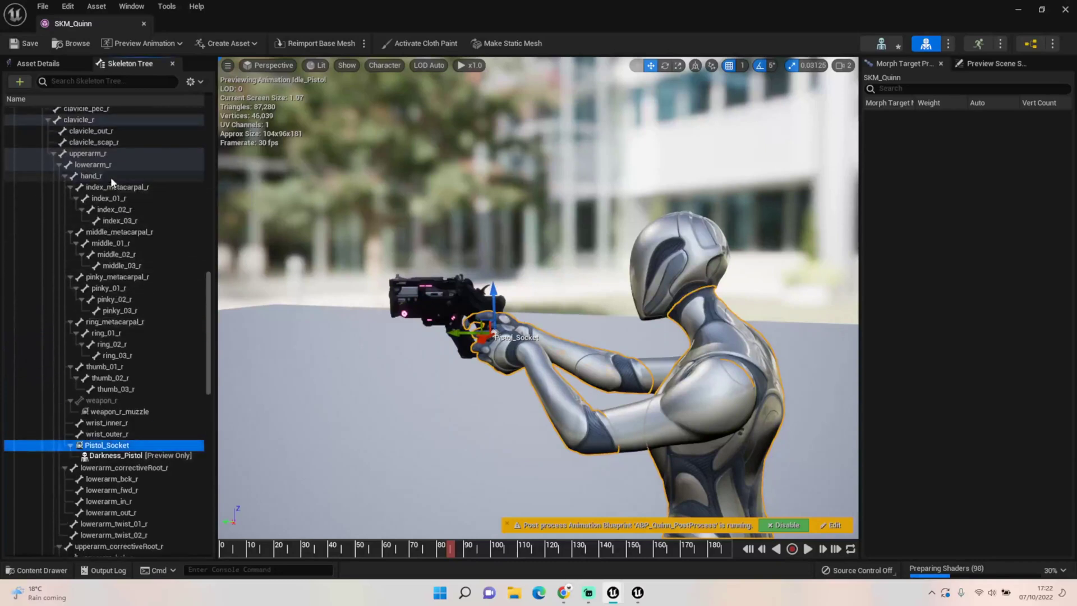
right_click(110, 176)
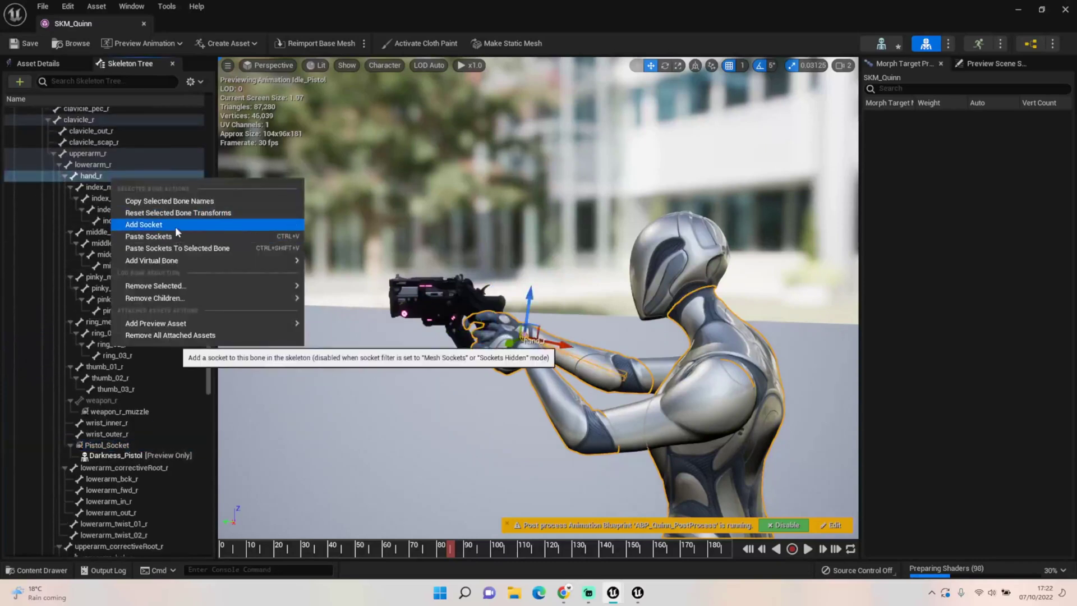
left_click(98, 184)
left_click(98, 174)
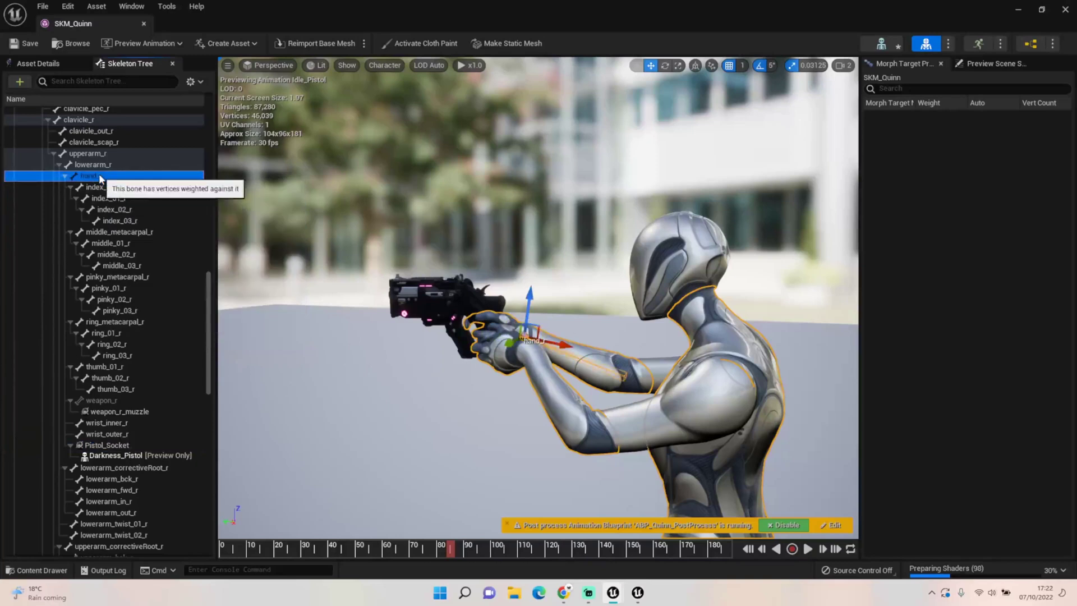
right_click(99, 174)
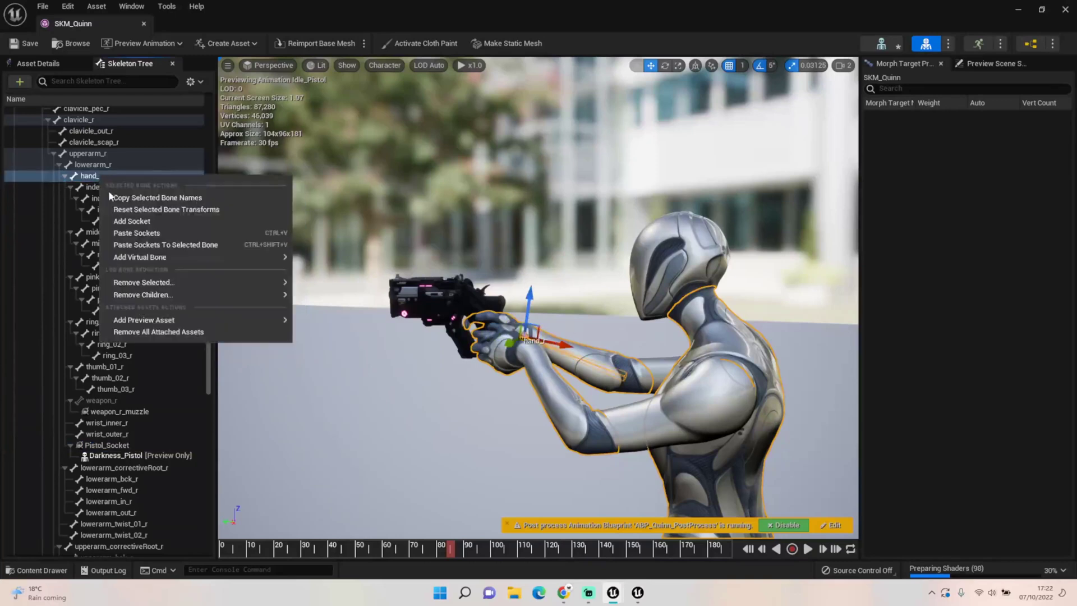
left_click(131, 222)
Remove the Darkness_Pistol preview by clearing all assets attached to Pistol_Socket.
left_click(127, 455)
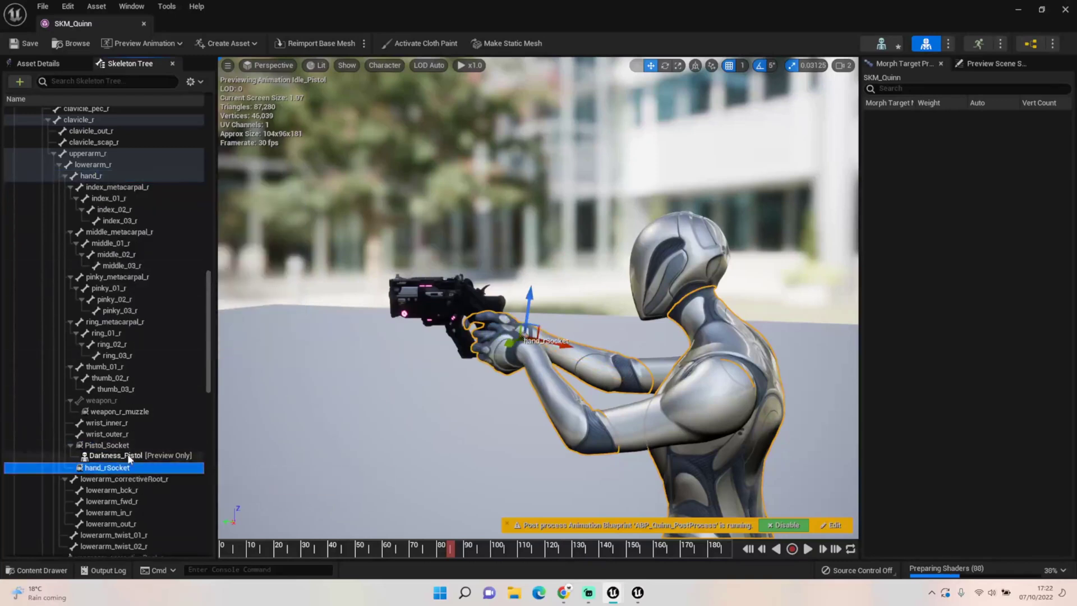
right_click(123, 457)
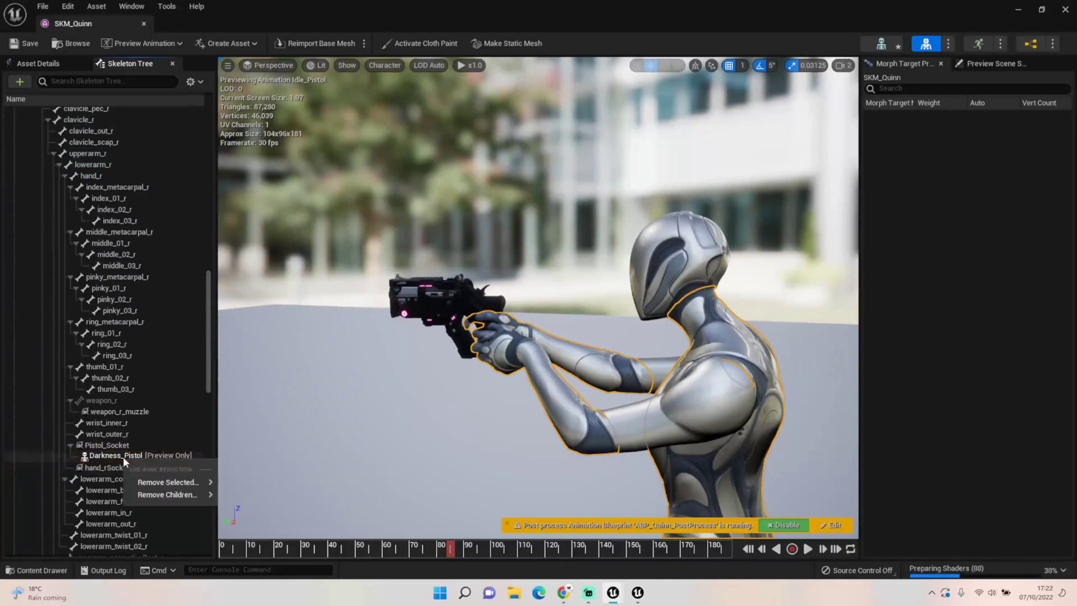
mouse_move(160, 496)
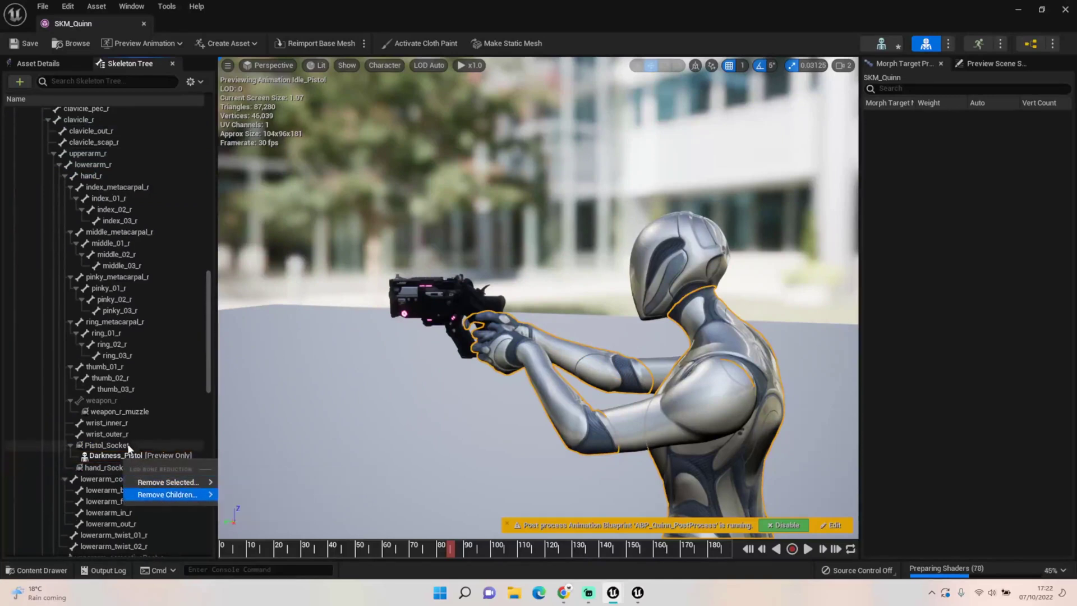
right_click(171, 444)
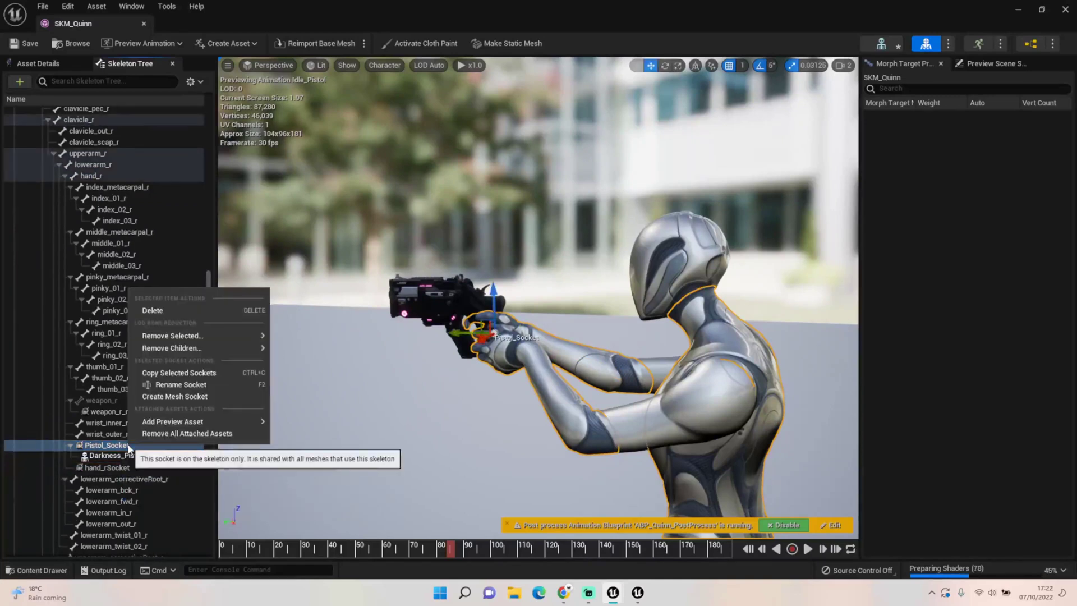
left_click(179, 433)
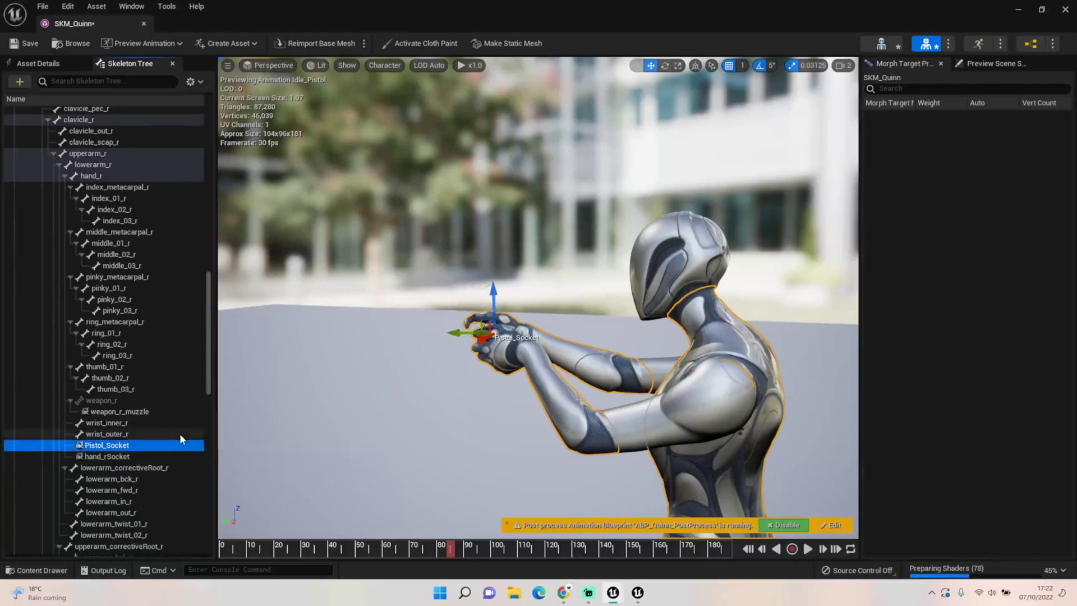
Rename the new hand_r socket as Rifle_Socket.
right_click(136, 458)
left_click(178, 399)
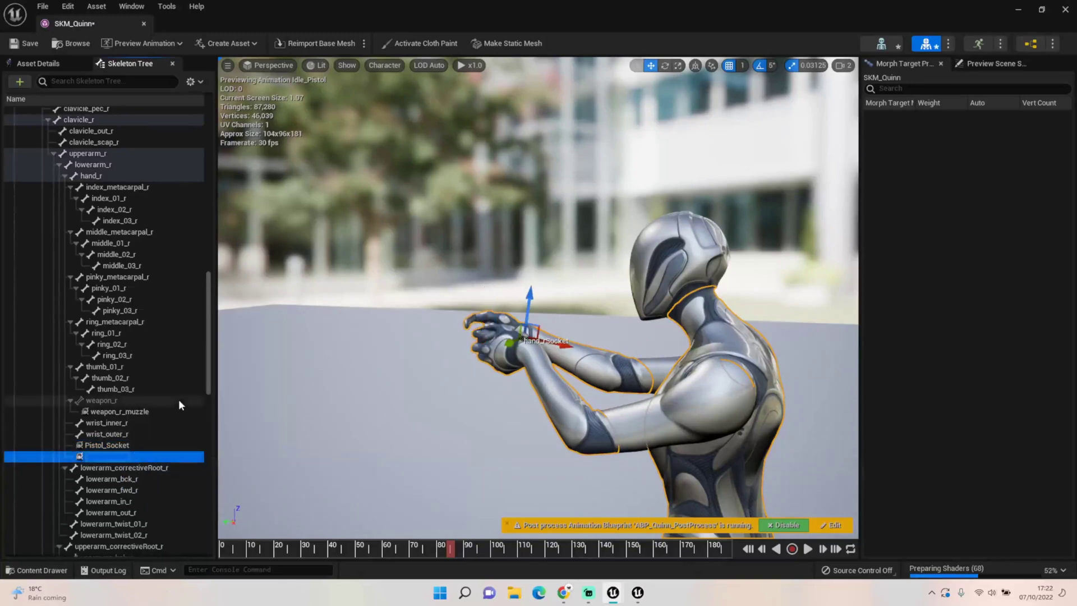
type("Rifle")
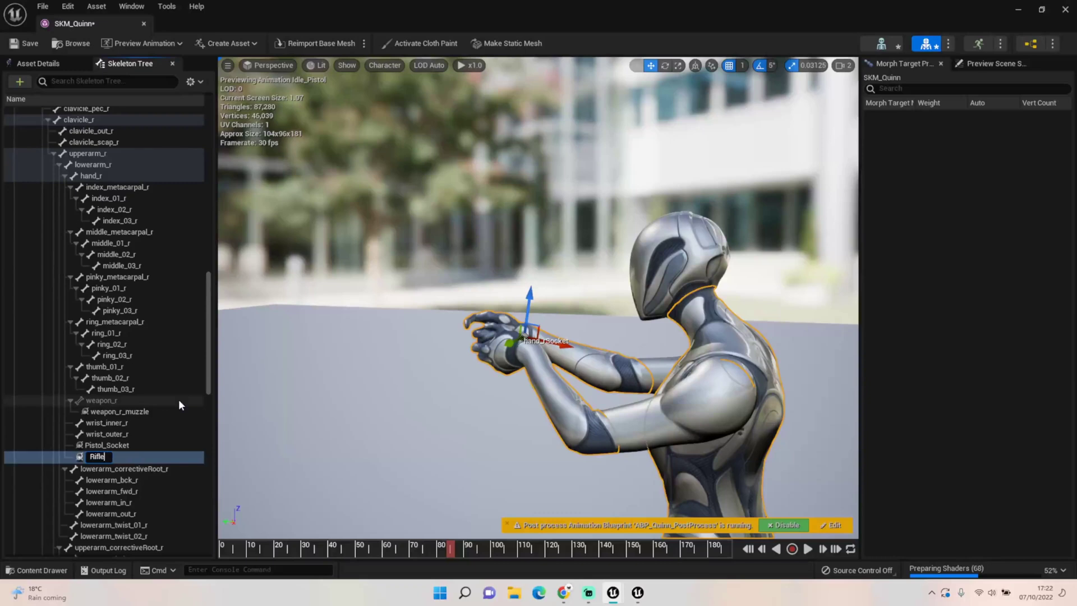
type("_Socket")
key("Return")
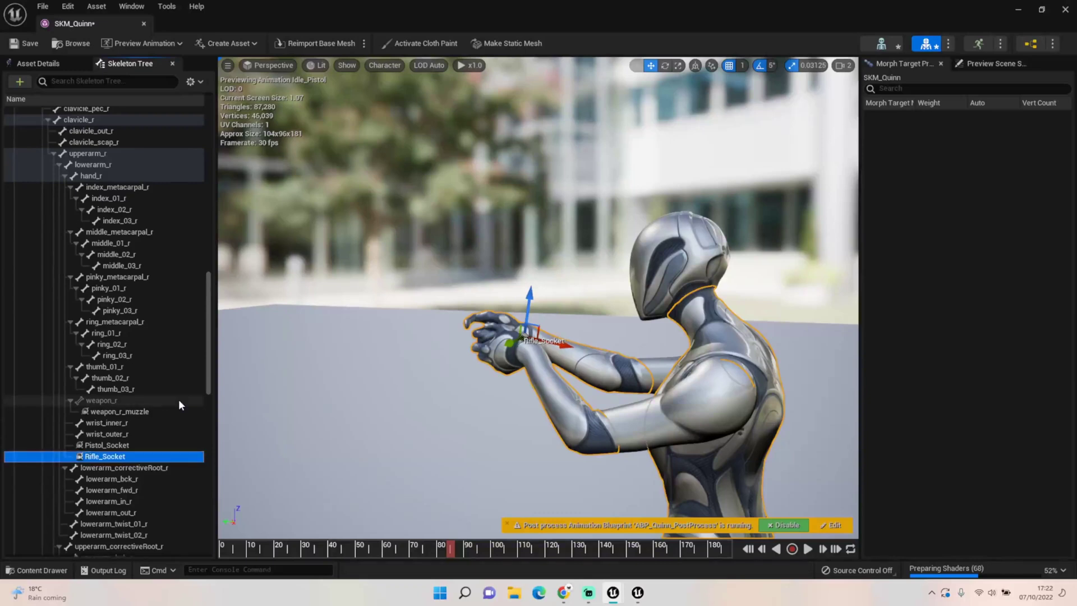
Open the preview asset choices for Rifle_Socket and look through the matches for "rifle".
right_click(98, 459)
mouse_move(146, 432)
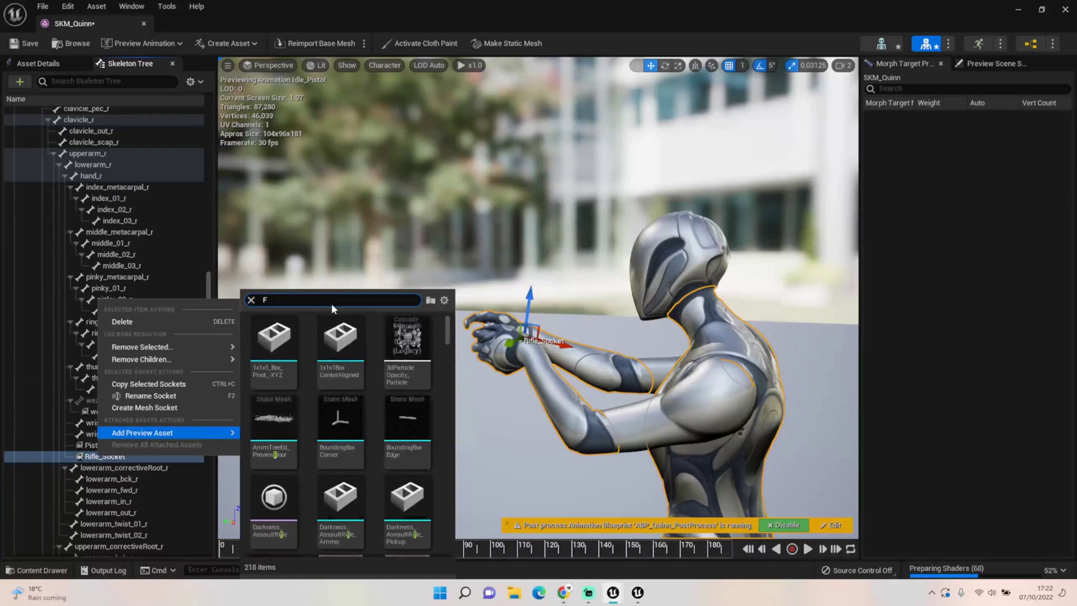
type("rifle")
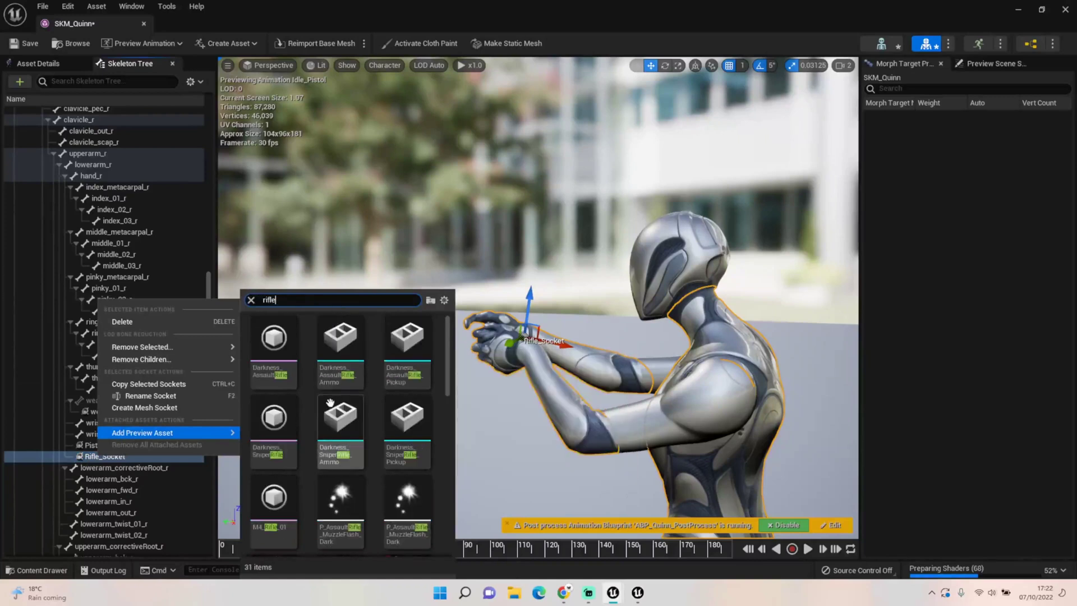
scroll(346, 450, "down", 5)
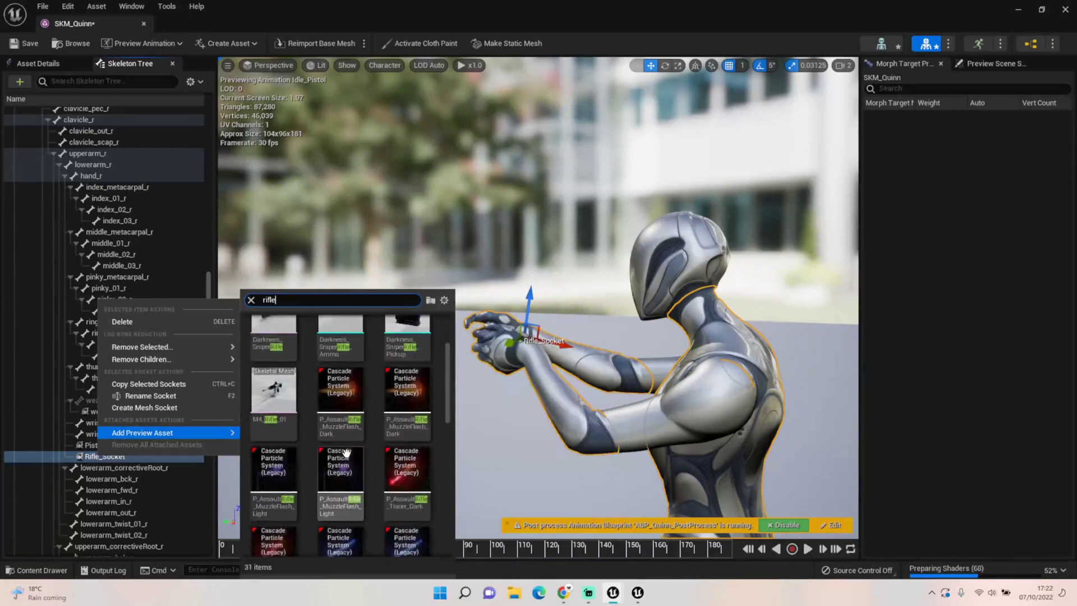
scroll(346, 452, "up", 5)
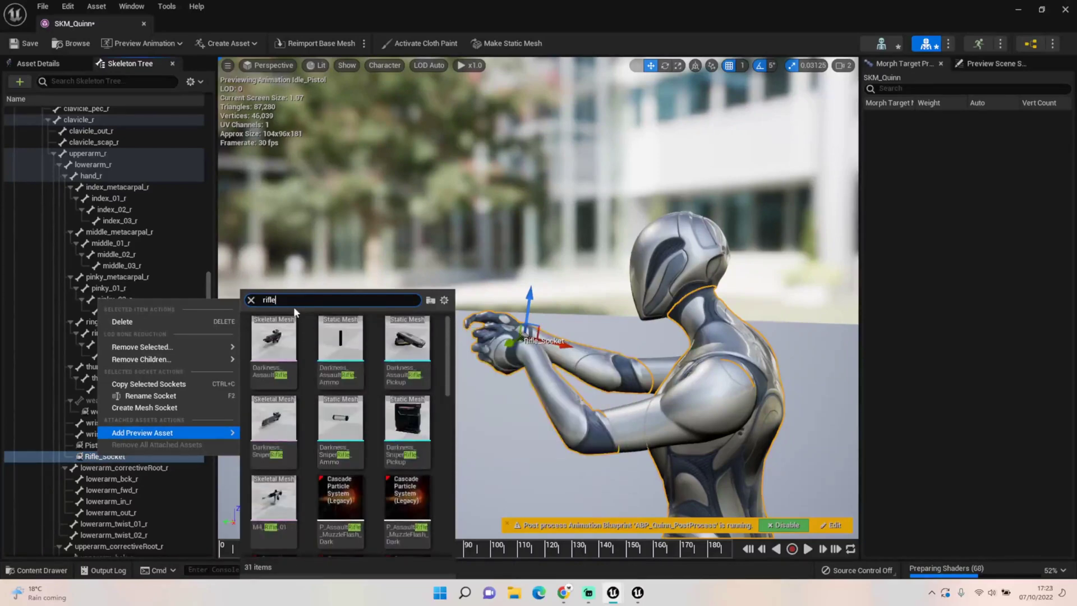
Search the preview assets for "light" instead and attach the White_AssaultRifle skeletal mesh to Rifle_Socket.
key("BackSpace")
key("BackSpace")
key("BackSpace")
key("BackSpace")
key("BackSpace")
type("light")
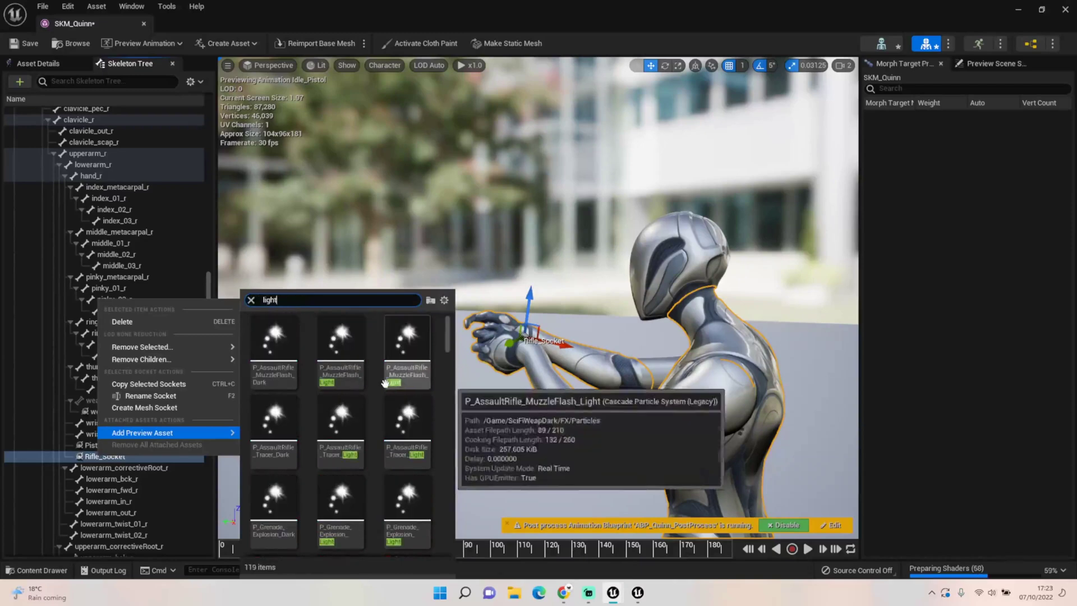
scroll(386, 383, "down", 3)
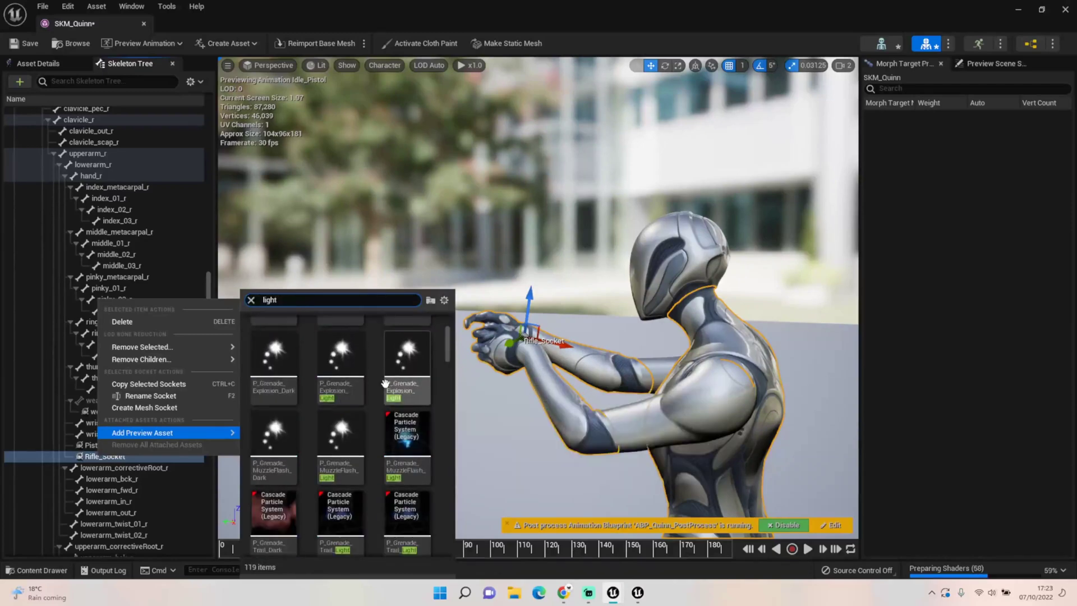
scroll(385, 383, "down", 5)
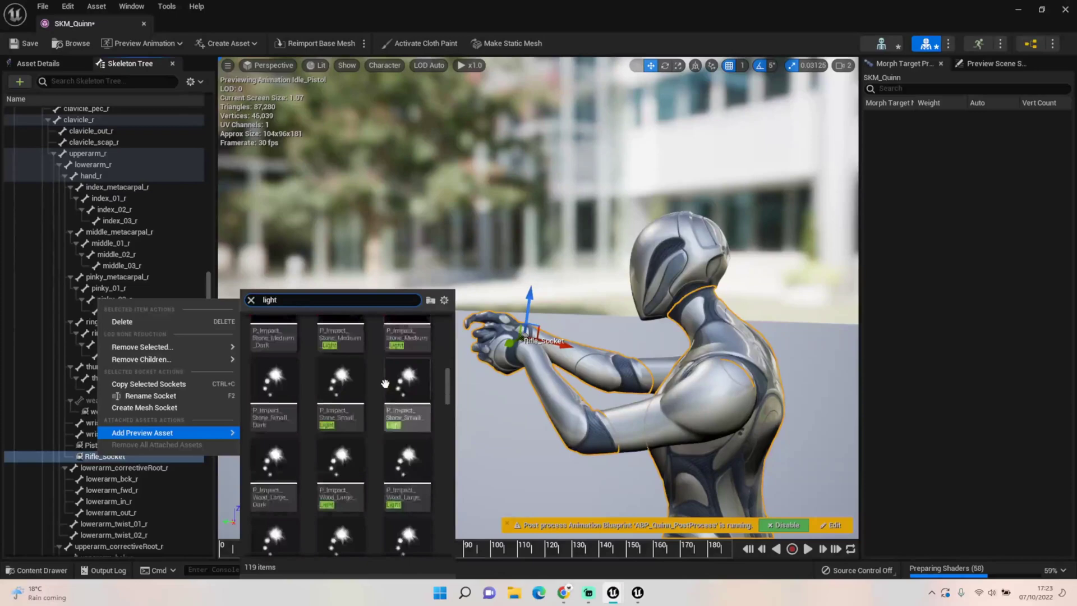
scroll(385, 383, "down", 8)
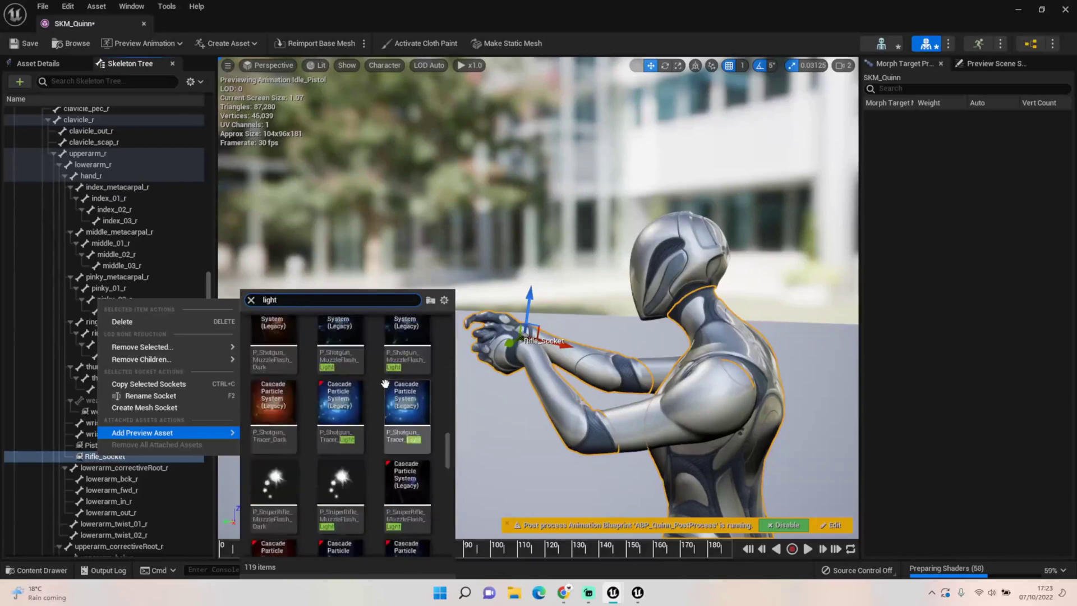
scroll(385, 383, "down", 8)
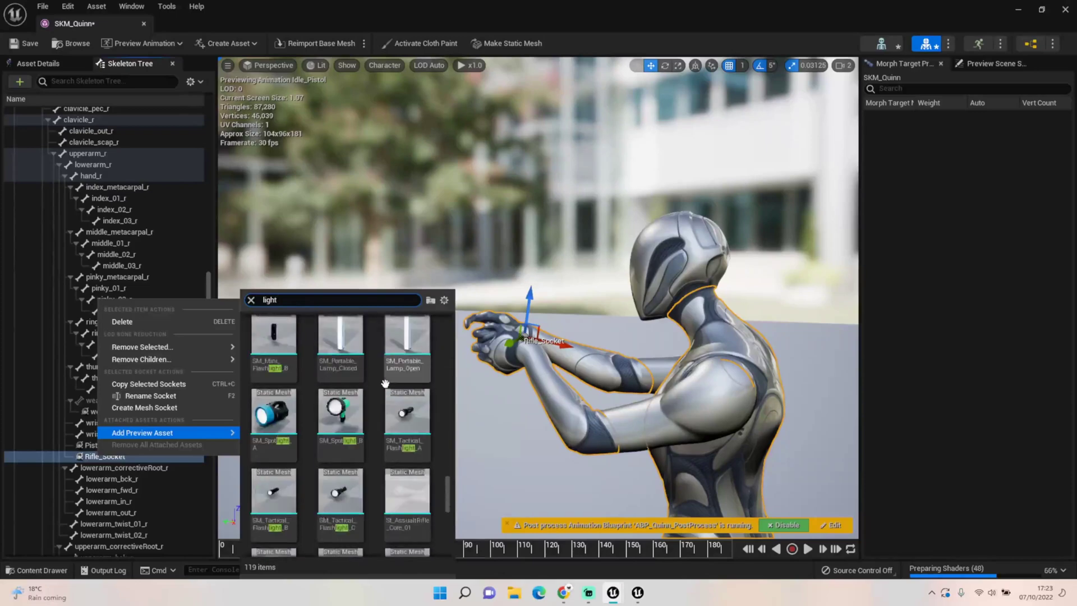
scroll(385, 383, "down", 3)
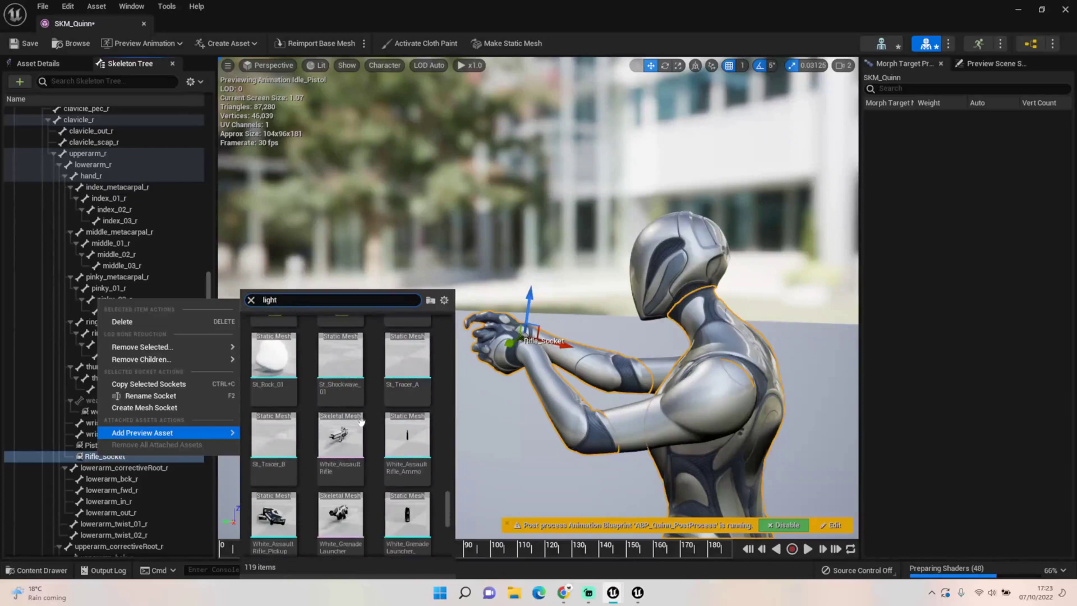
left_click(332, 444)
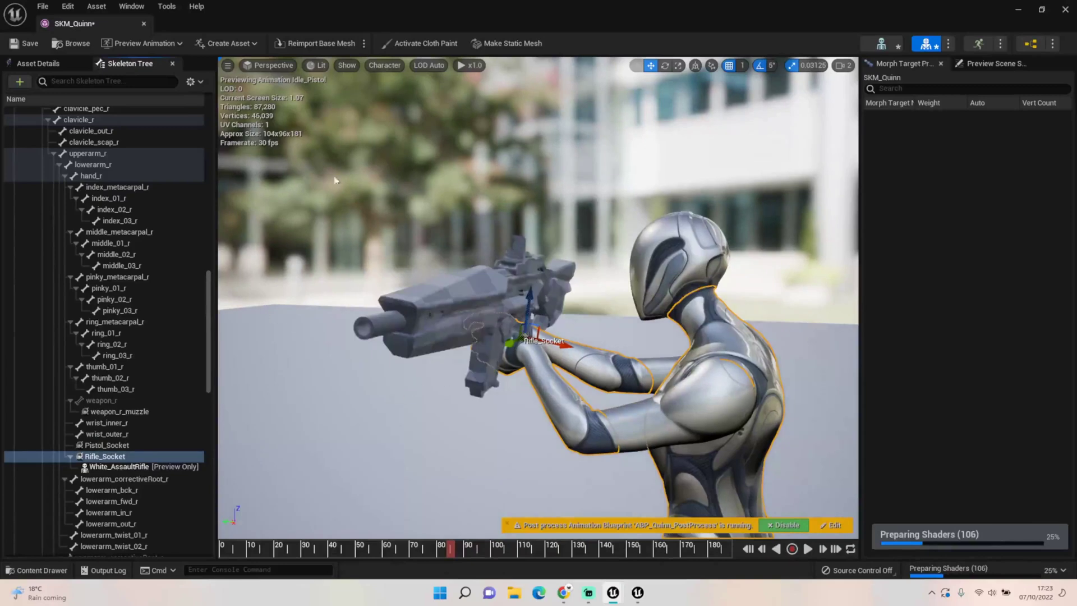
Rotate Rifle_Socket about its vertical axis to realign the rifle, and switch the preview animation to Idle_Rifle_Ironsights.
left_click(663, 66)
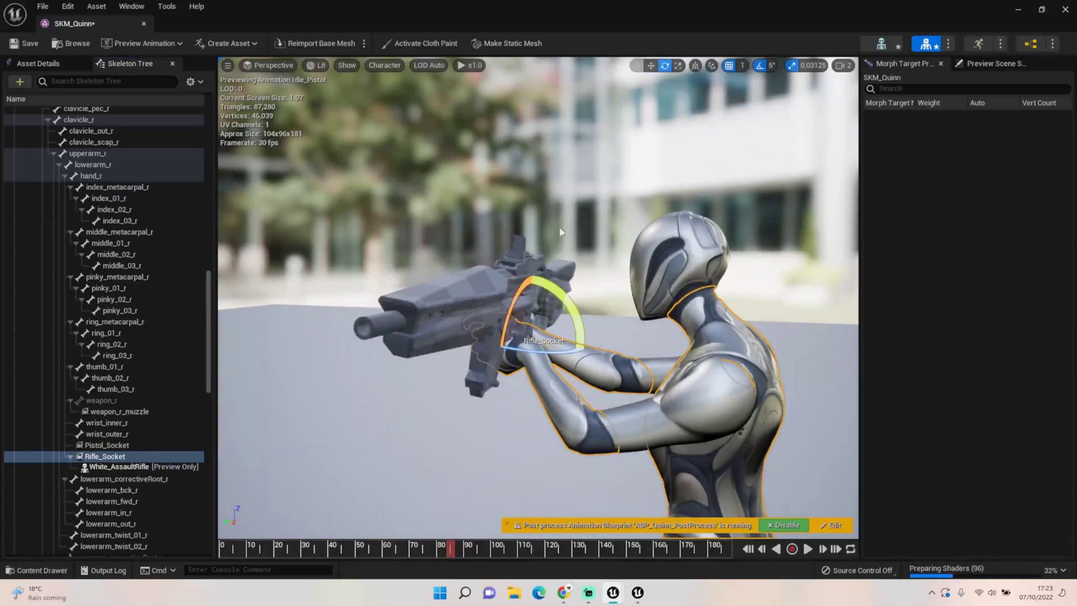
left_click_drag(537, 354, 505, 356)
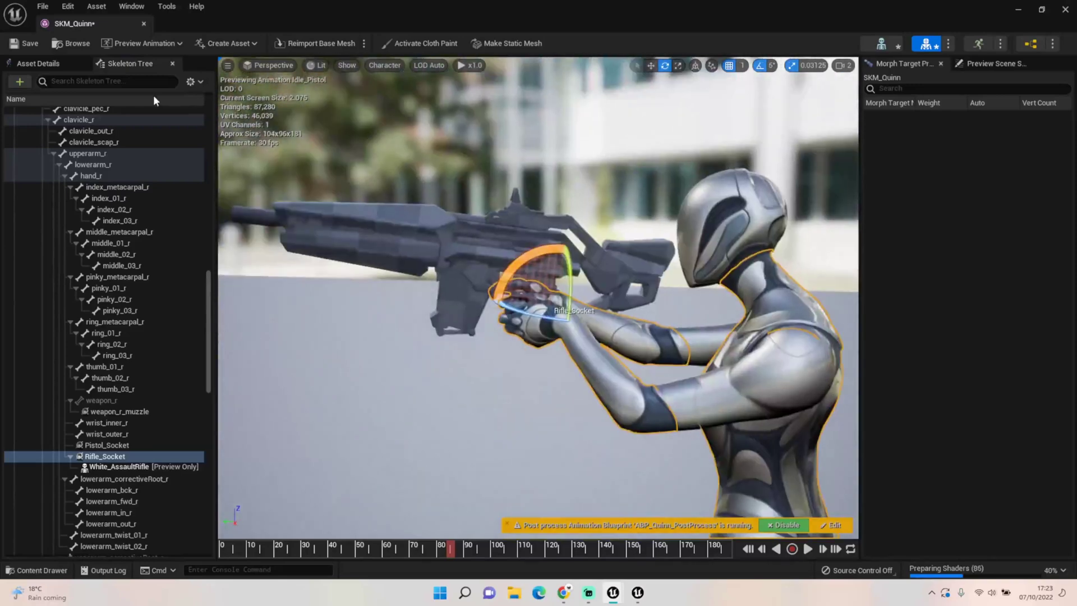
left_click(171, 45)
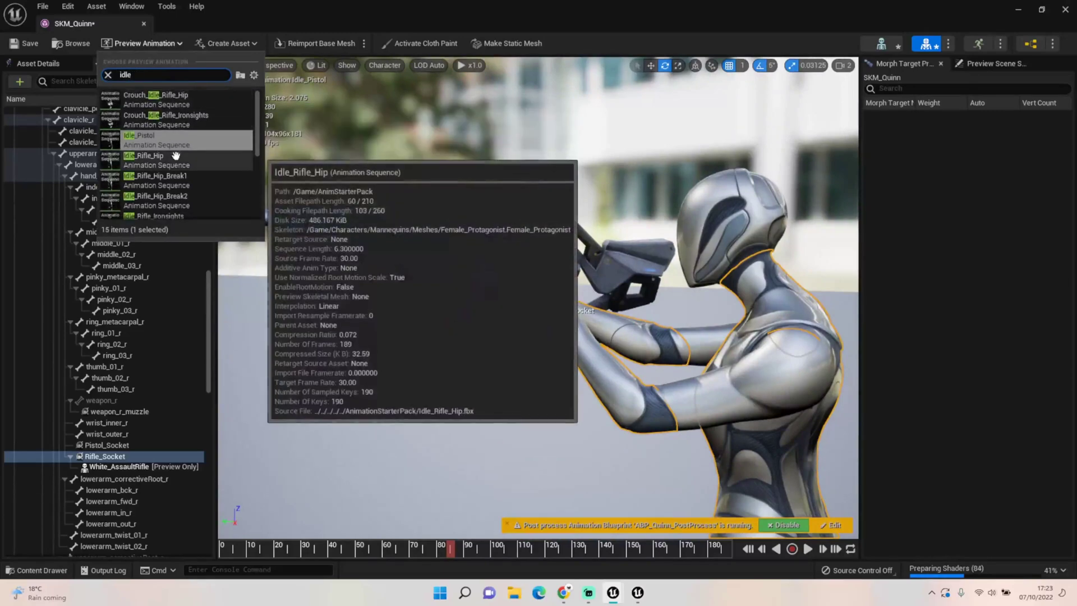
scroll(174, 178, "down", 2)
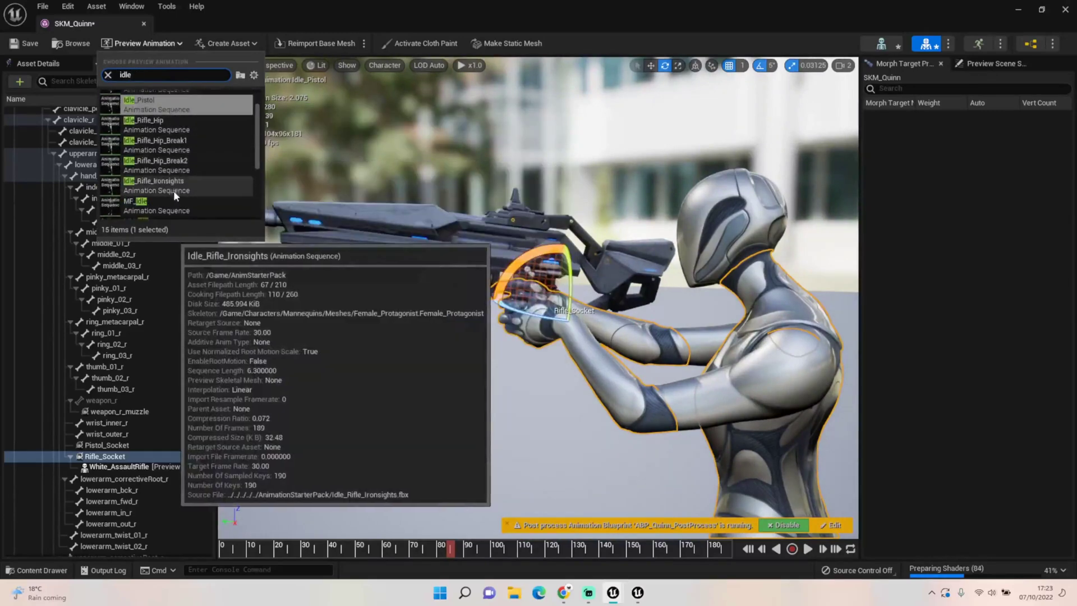
left_click(173, 187)
Rotate Rifle_Socket about 10 degrees to line the rifle up with the character's aim, checking it from above.
right_click_drag(365, 239, 510, 244)
right_click_drag(449, 259, 488, 263)
left_click_drag(360, 303, 384, 282)
right_click_drag(312, 297, 468, 332)
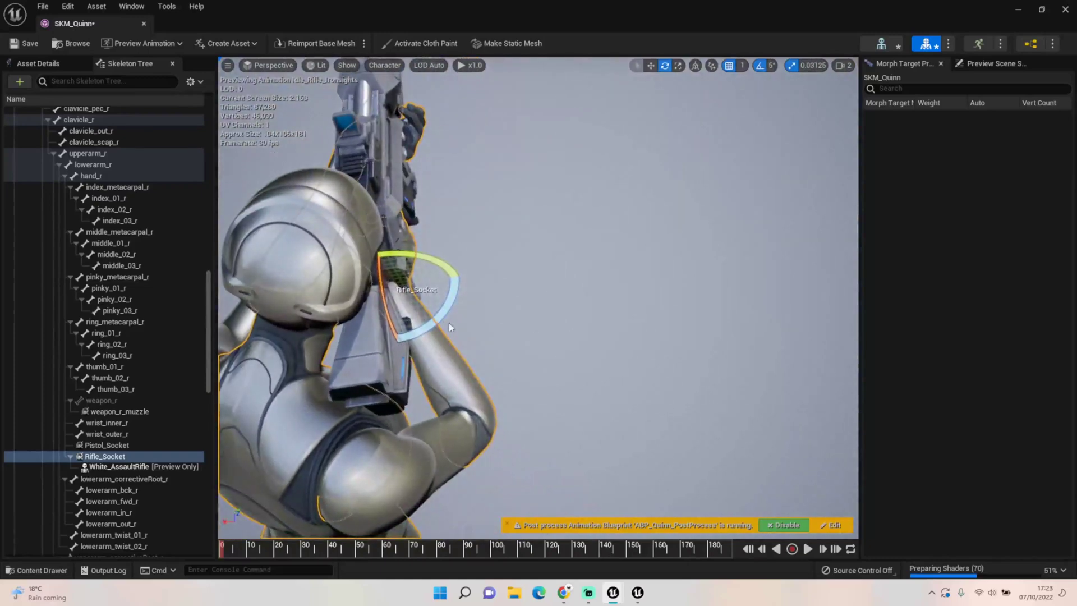
left_click_drag(439, 316, 429, 293)
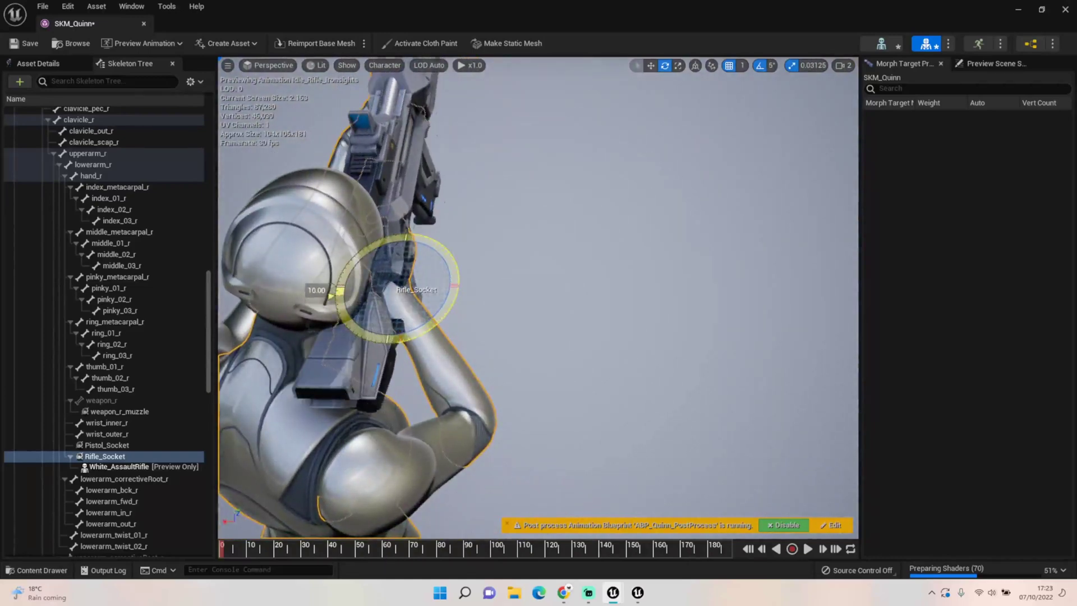
right_click_drag(459, 282, 424, 293)
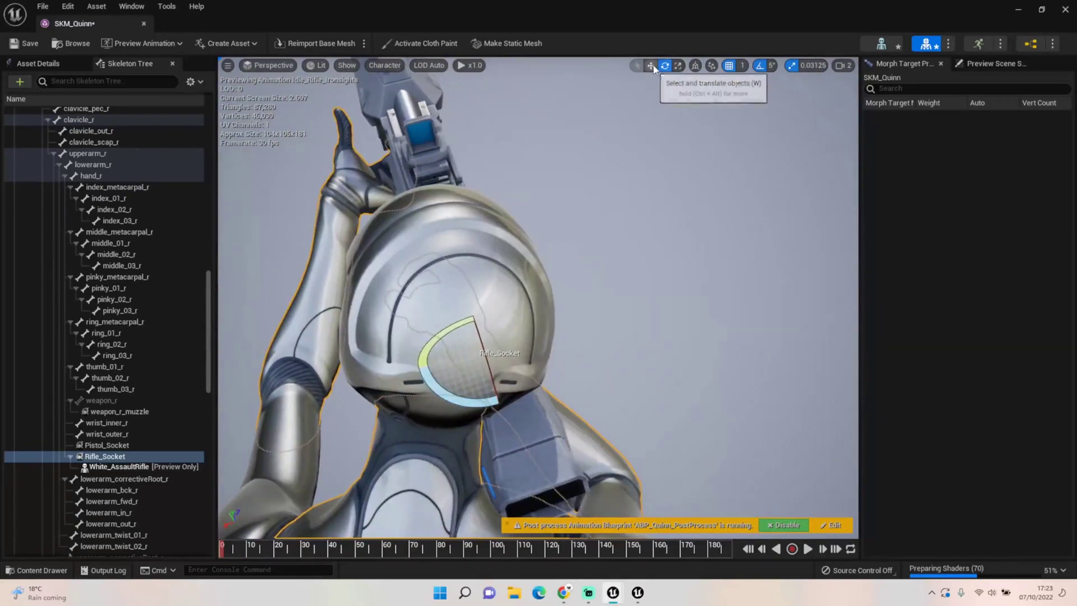
left_click(678, 65)
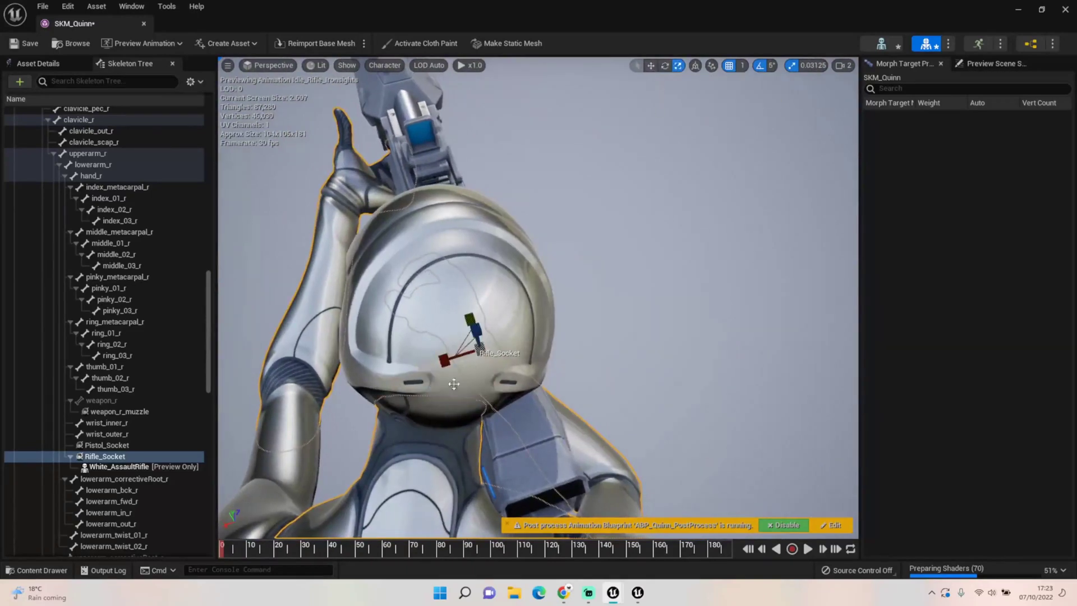
left_click_drag(484, 353, 425, 338)
right_click_drag(425, 338, 386, 289)
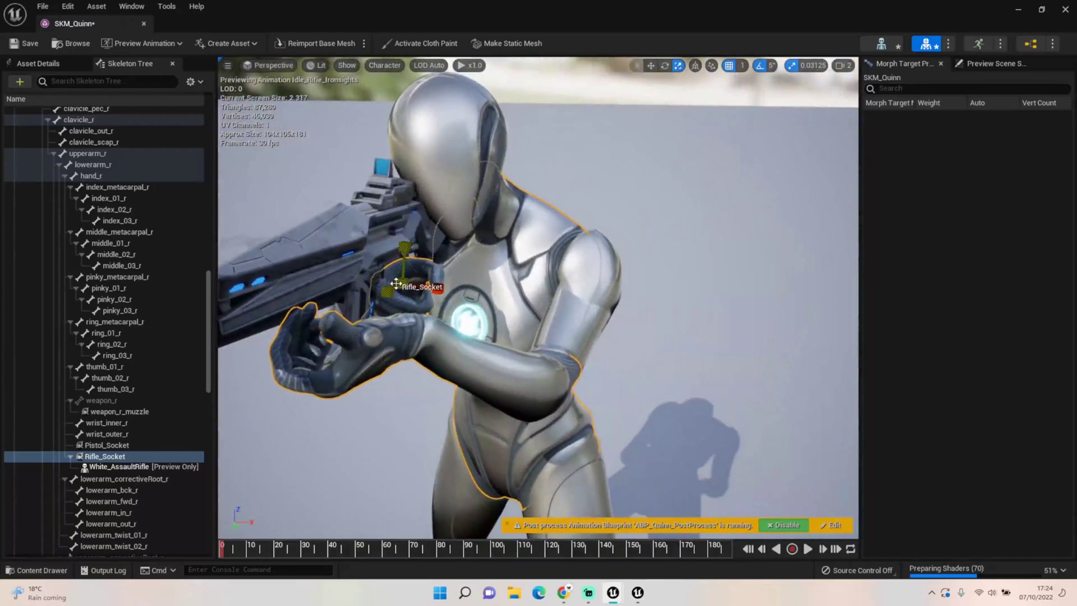
left_click_drag(401, 284, 386, 288)
mouse_move(267, 289)
right_mouse_down()
mouse_move(421, 288)
mouse_move(353, 303)
mouse_move(286, 300)
mouse_move(260, 287)
right_mouse_up()
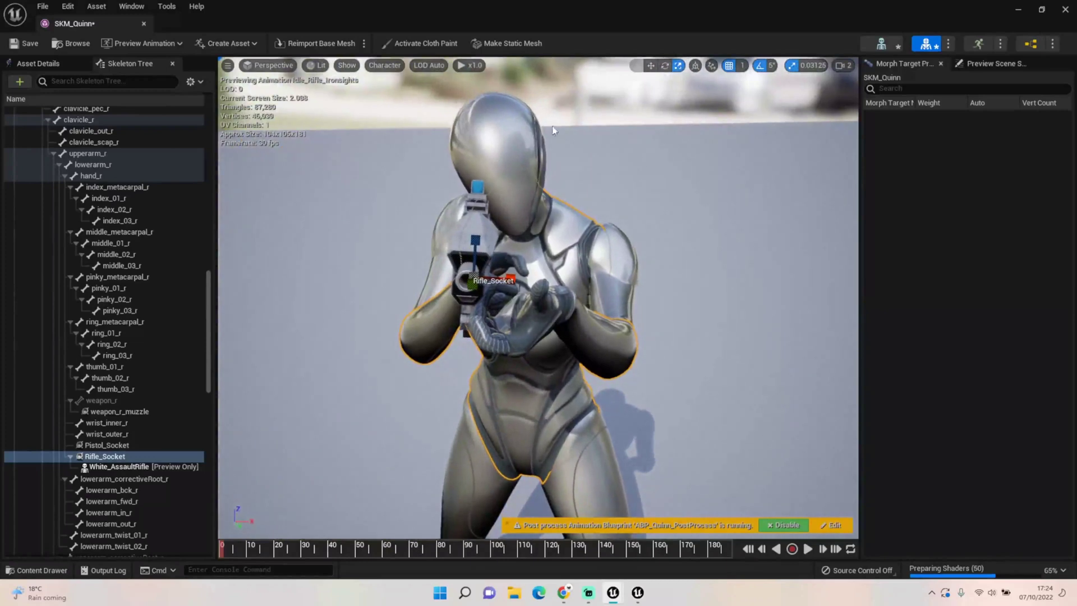
Move Rifle_Socket forward so the rifle's grip sits in the character's right hand.
left_click(651, 66)
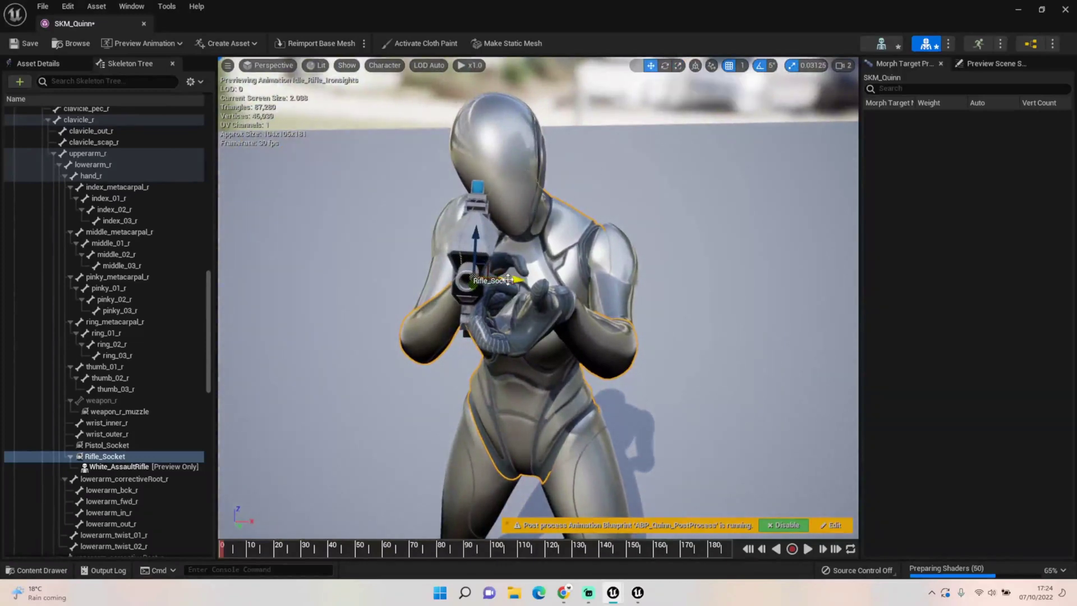
right_click_drag(524, 283, 662, 294)
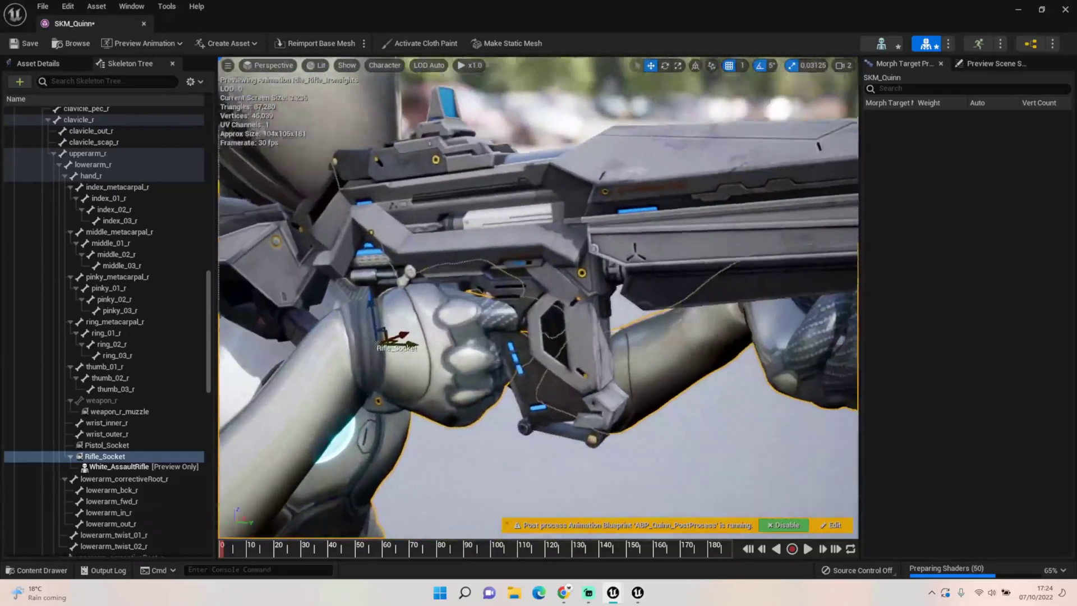
right_click_drag(440, 295, 437, 297)
left_click_drag(414, 345, 471, 346)
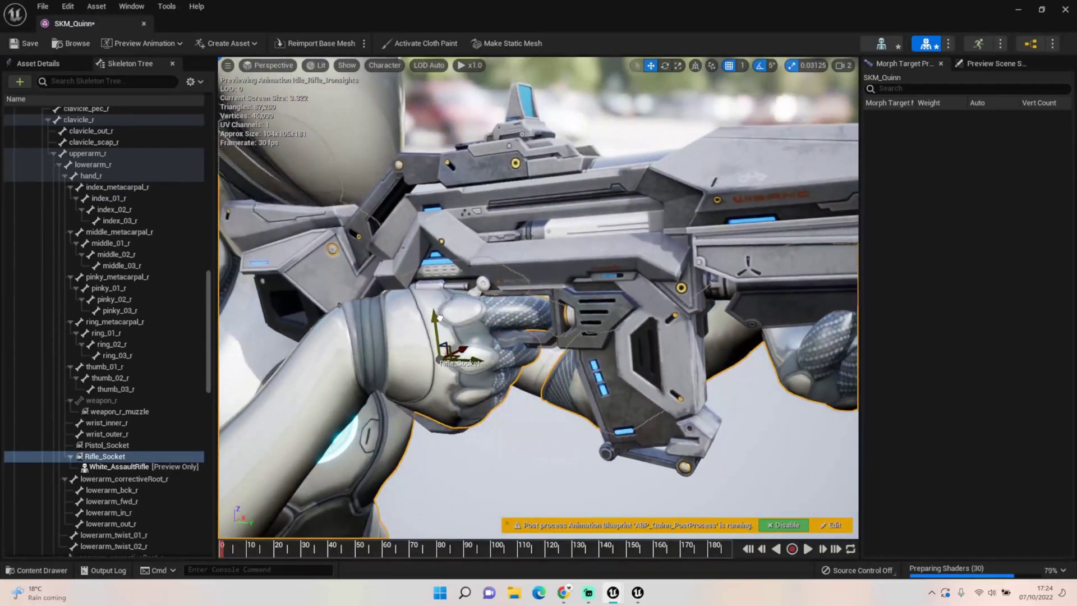
right_click_drag(461, 318, 238, 327)
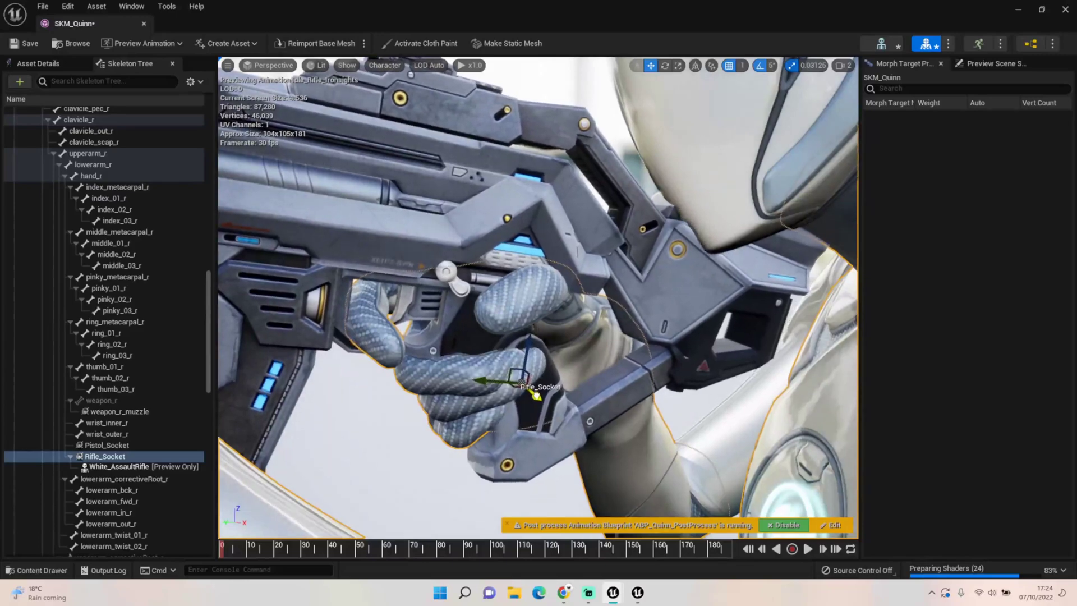
right_click_drag(532, 393, 387, 380)
Examine how the rifle lines up with both hands and the head from several angles.
left_click(665, 66)
right_click_drag(505, 280, 468, 274)
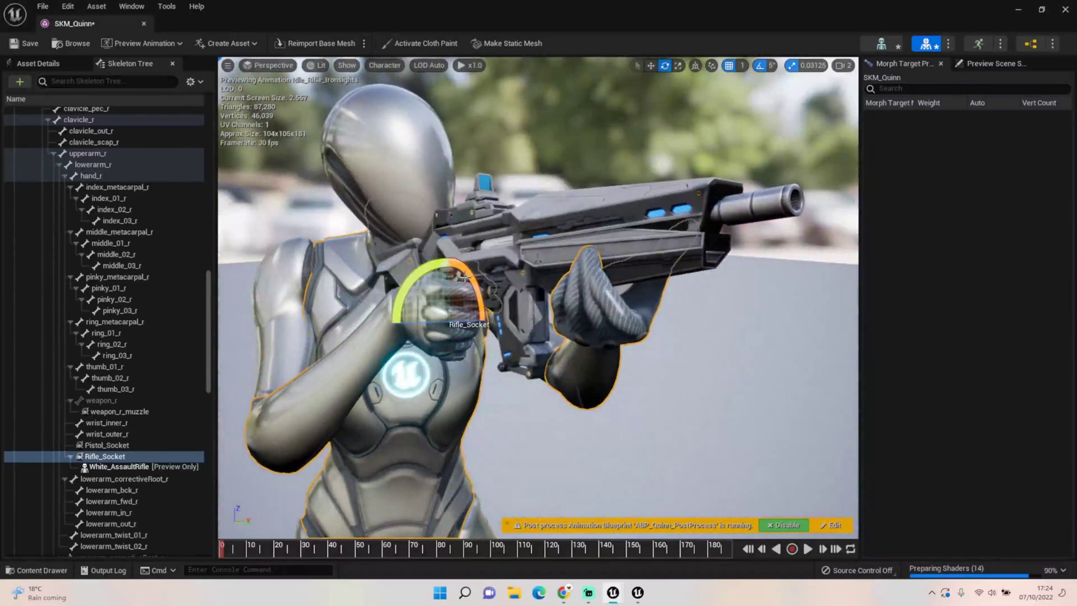
right_click_drag(468, 273, 342, 261)
key("w")
right_click_drag(538, 297, 483, 269)
mouse_move(345, 245)
right_mouse_down()
mouse_move(393, 248)
mouse_move(344, 245)
right_mouse_up()
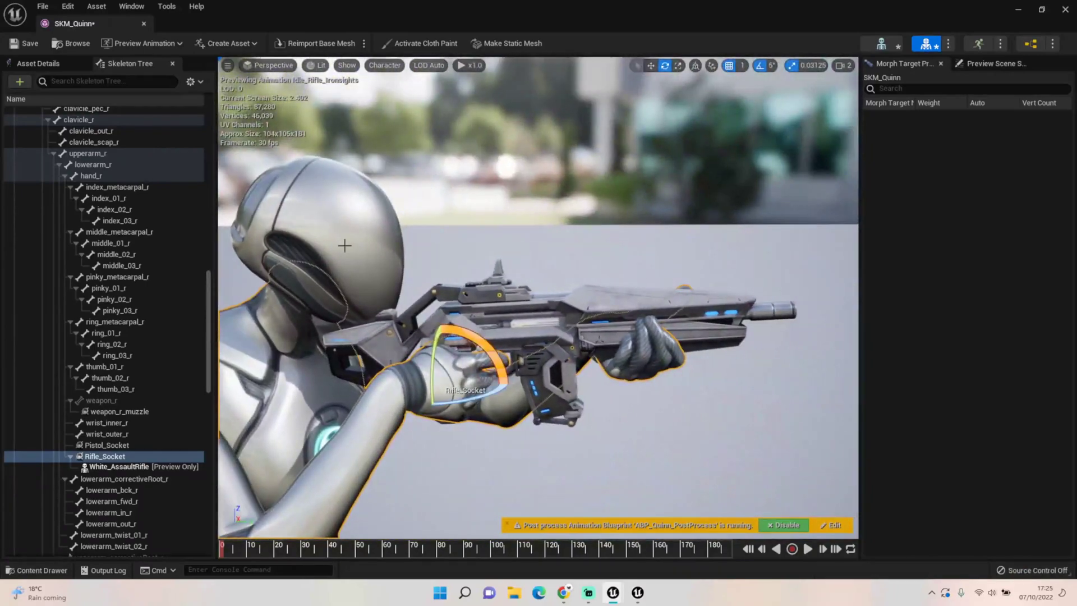
Save SKM_Quinn and close it after clearing all assets attached to Rifle_Socket.
left_click(26, 50)
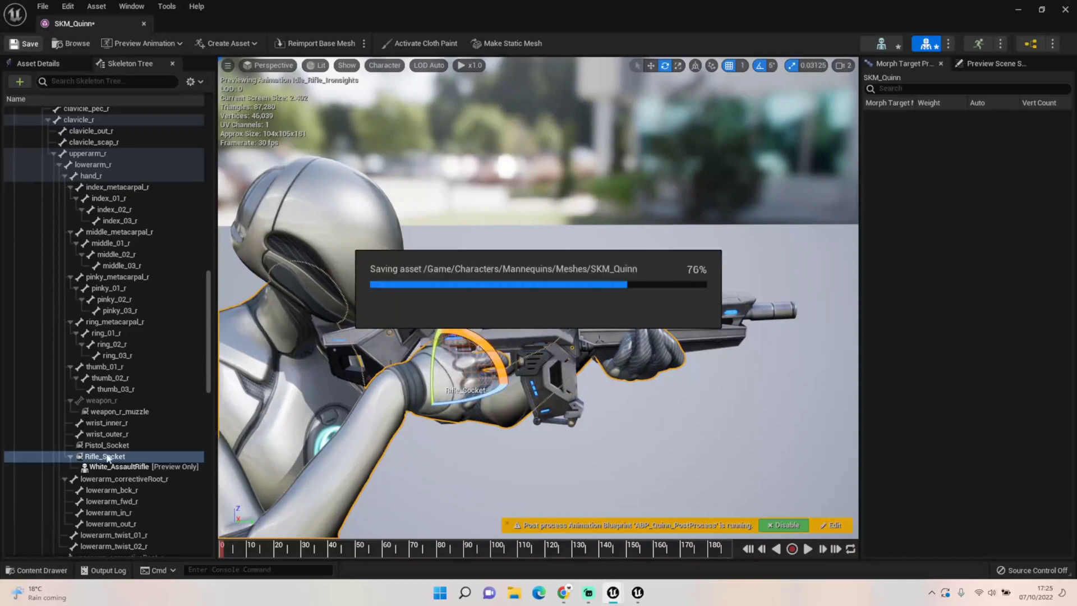
right_click(137, 458)
left_click(149, 441)
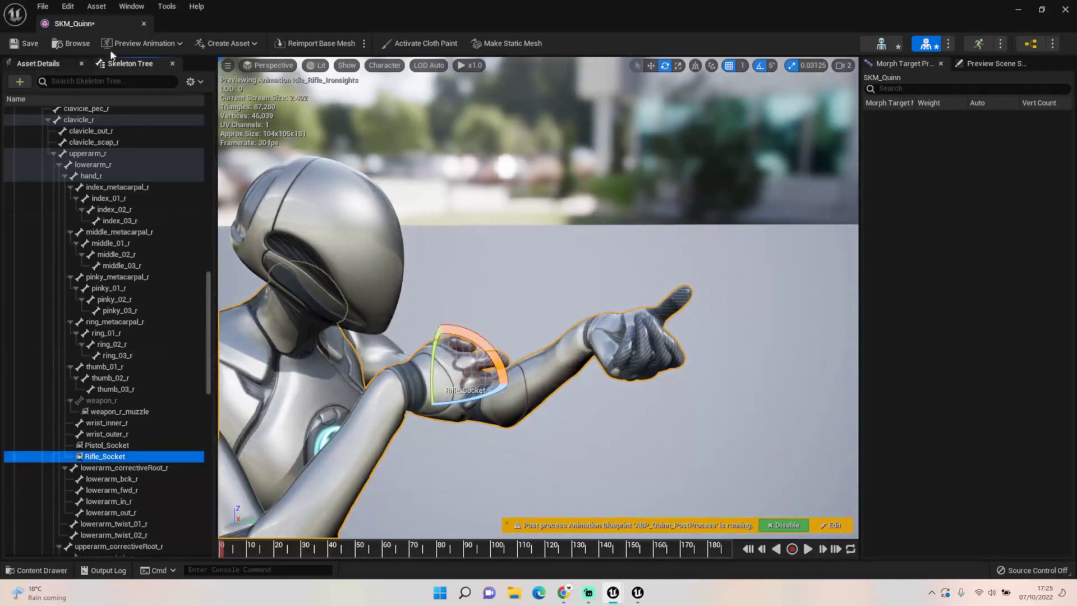
left_click(144, 23)
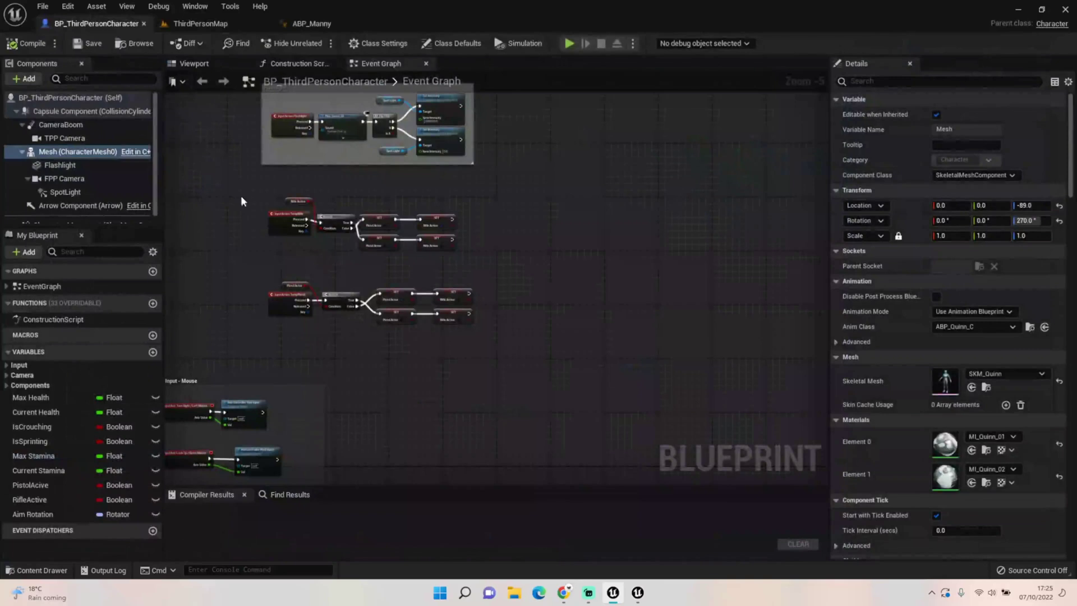
left_click_drag(224, 184, 510, 329)
left_click(560, 299)
scroll(493, 250, "up", 2)
right_click_drag(493, 250, 627, 241)
scroll(627, 241, "down", 1)
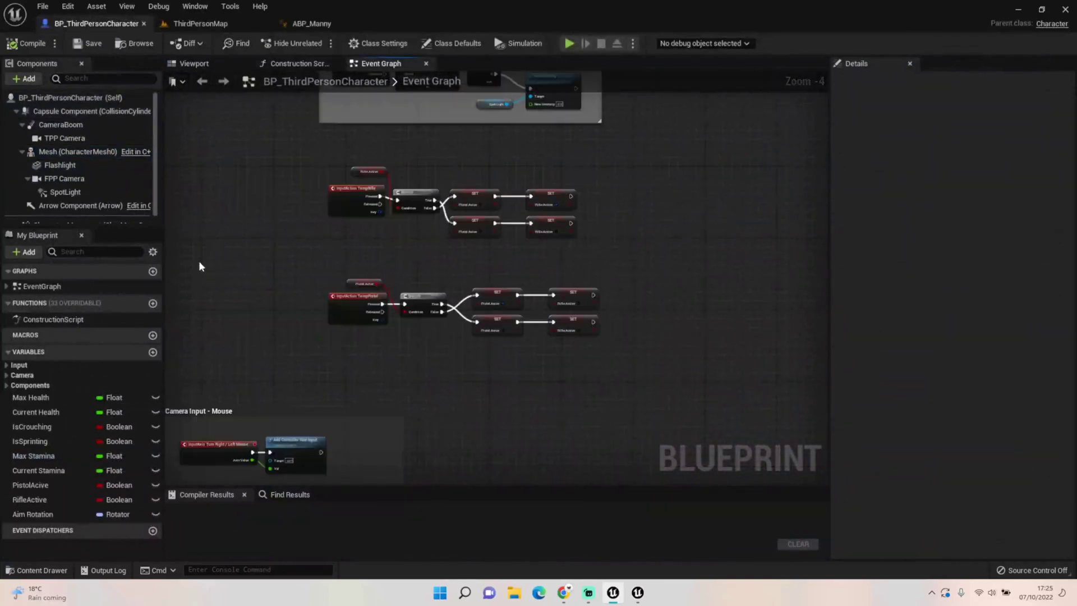
Add a Static Mesh component named Weapon to BP_ThirdPersonCharacter and compile the blueprint.
left_click(26, 80)
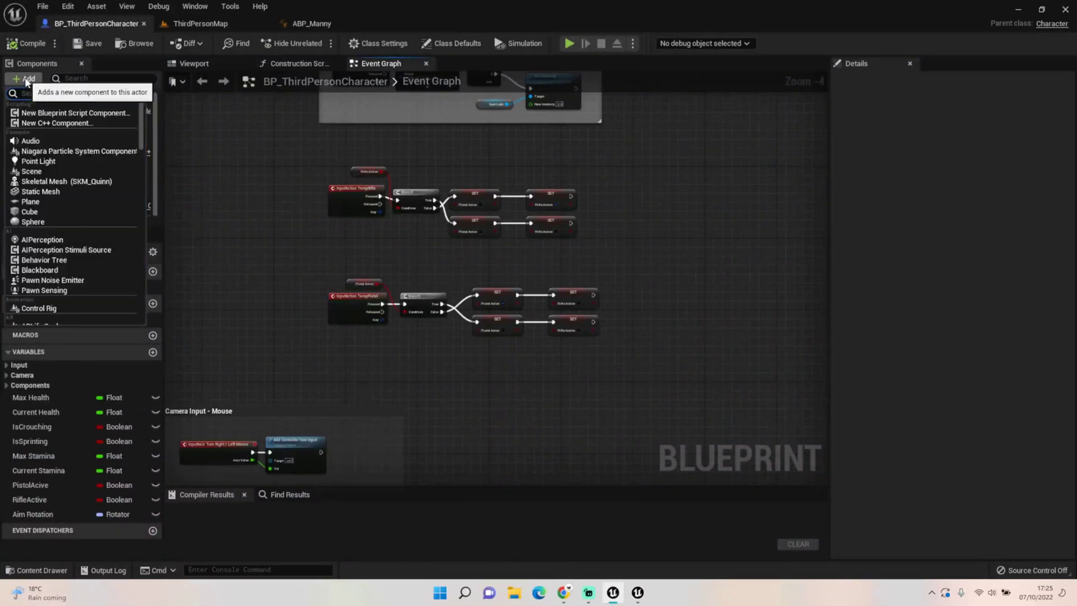
left_click(94, 193)
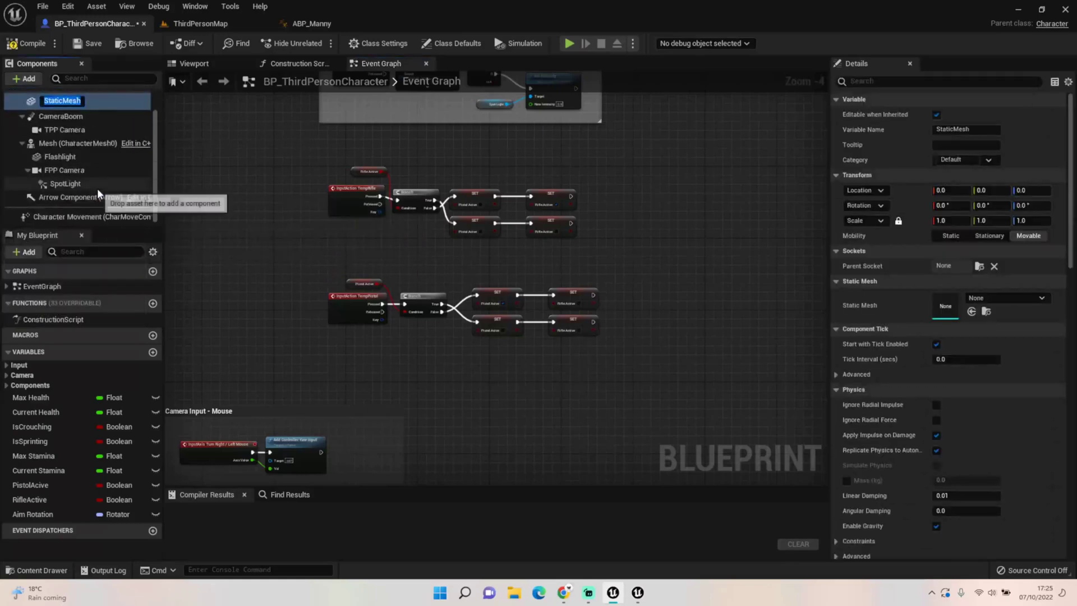
left_click_drag(25, 120, 65, 161)
left_click(68, 175)
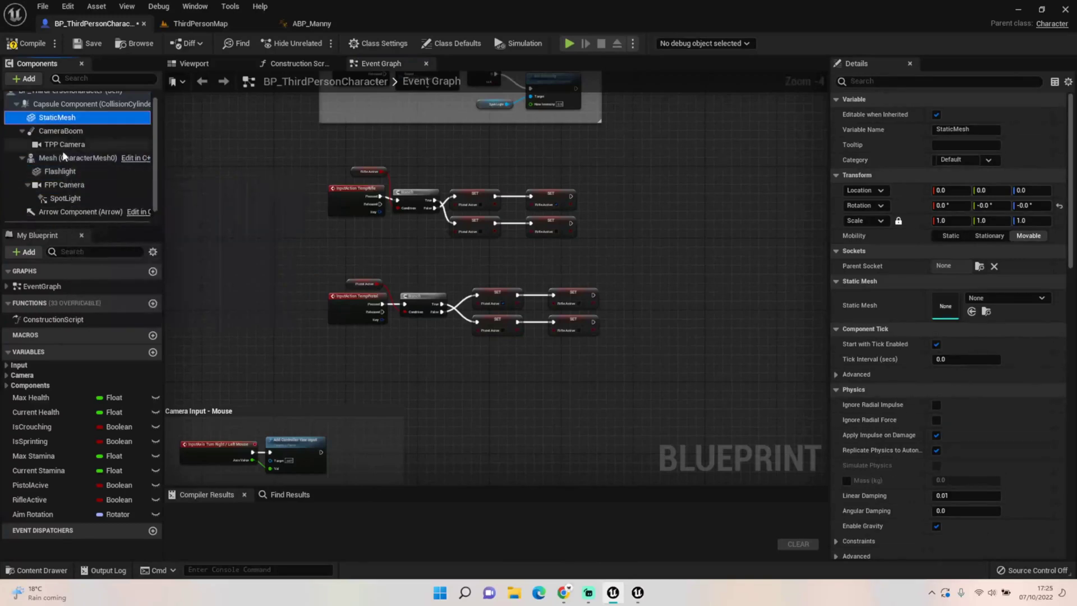
right_click(63, 118)
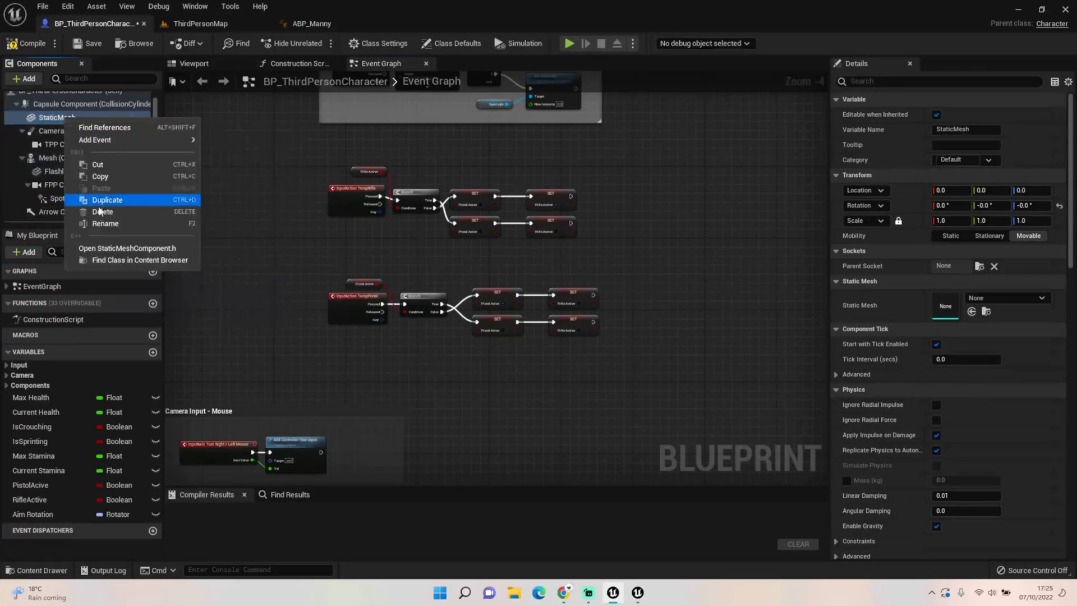
left_click(104, 224)
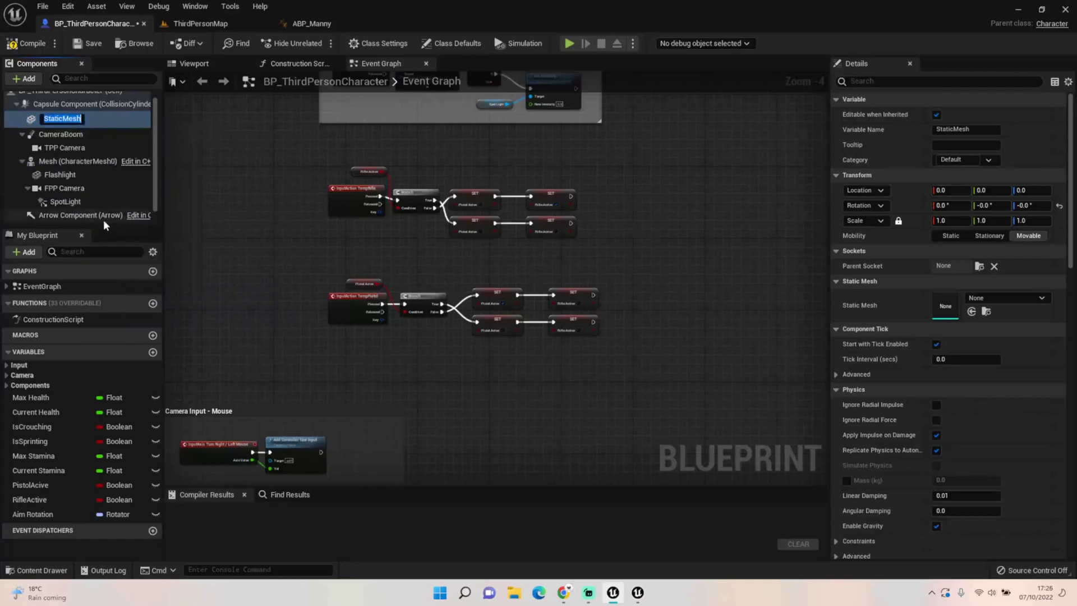
type("Weapon")
key("Return")
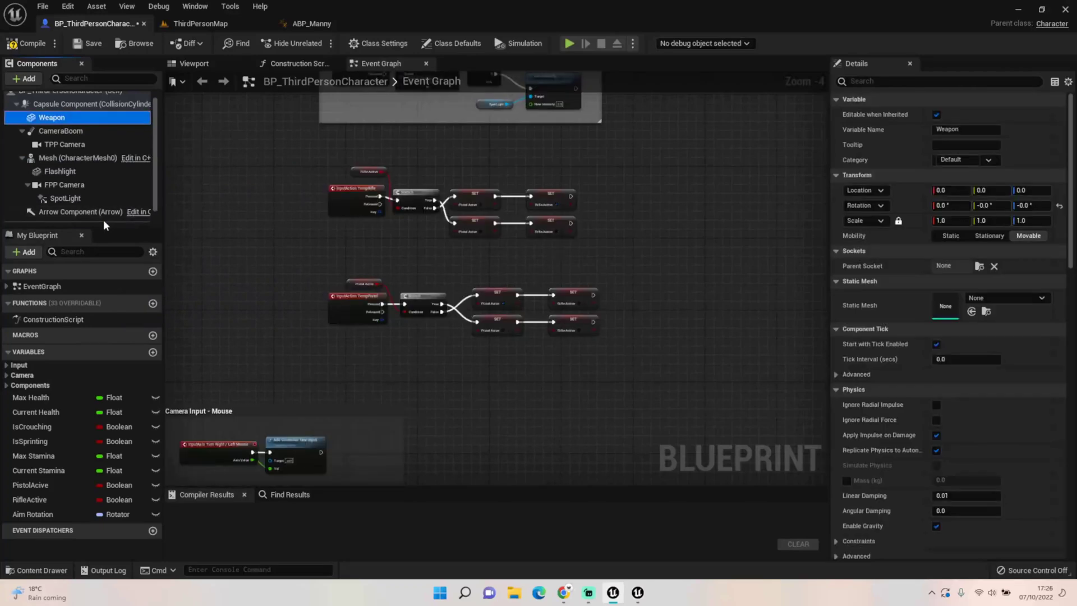
left_click(30, 45)
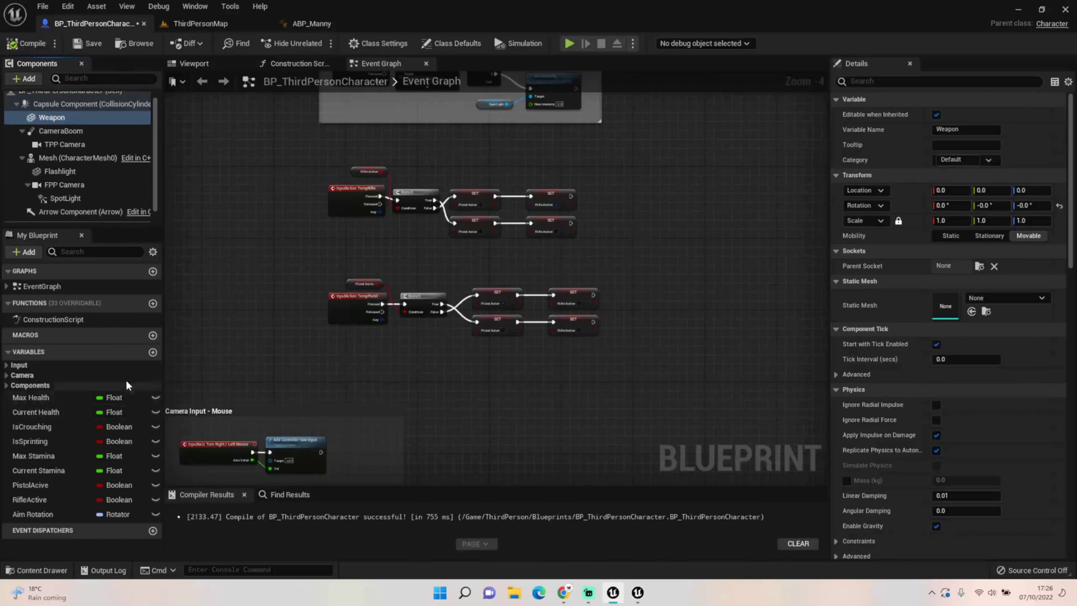
Show the character in the viewport and make the Weapon component a child of Mesh (CharacterMesh0).
right_click_drag(226, 302, 238, 386)
scroll(239, 388, "down", 3)
scroll(239, 388, "up", 2)
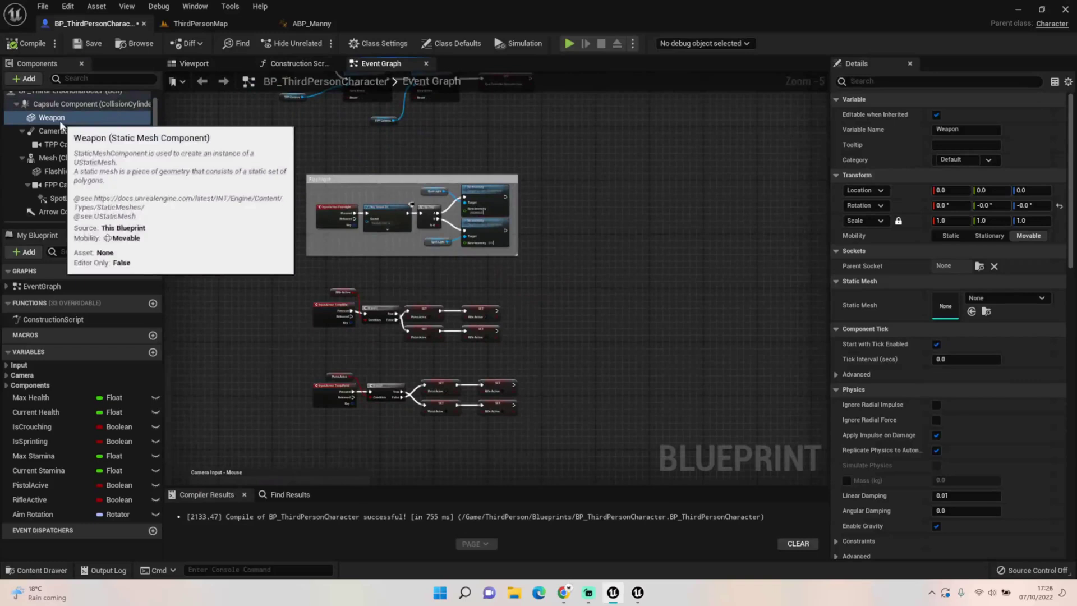
left_click(214, 64)
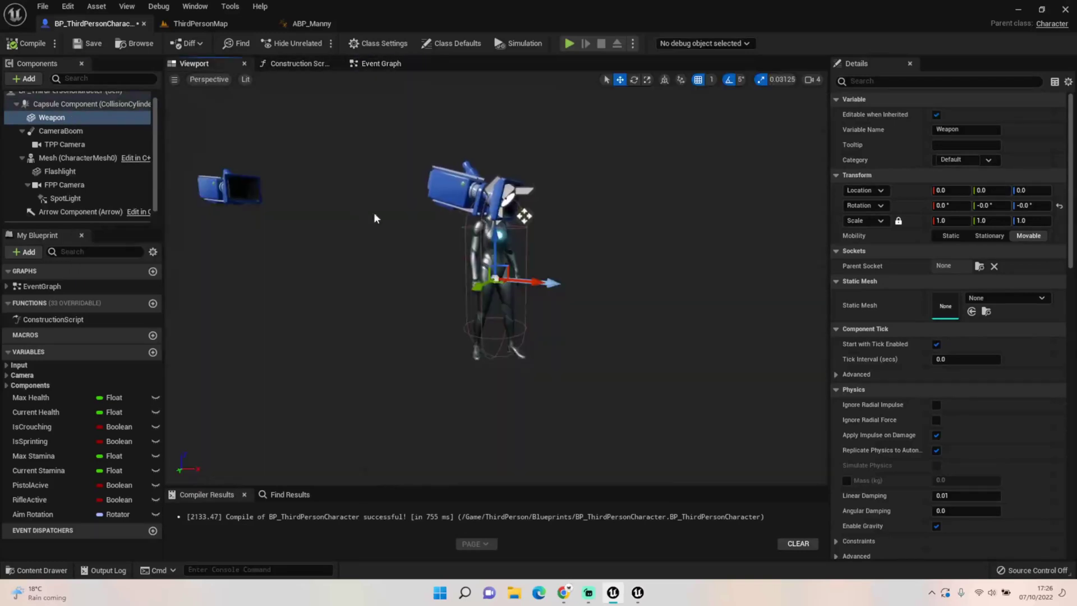
left_click(63, 120)
right_click(64, 120)
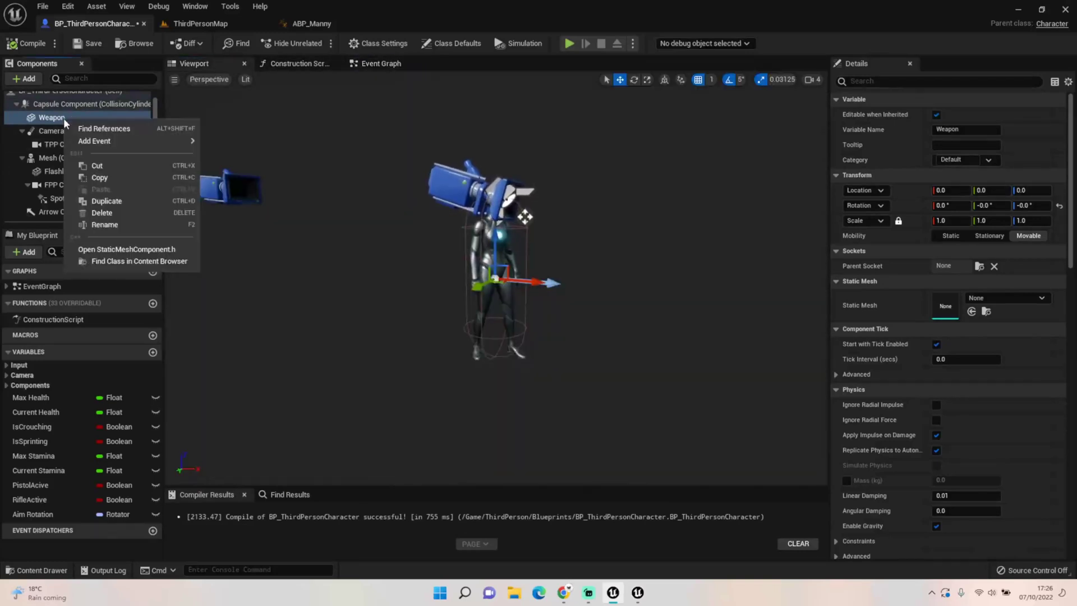
left_click(56, 118)
right_click_drag(331, 235, 332, 236)
key("w")
mouse_move(459, 234)
right_mouse_down()
mouse_move(471, 230)
mouse_move(461, 236)
right_mouse_up()
key("s")
right_click_drag(538, 237, 569, 223)
key("w")
key("s")
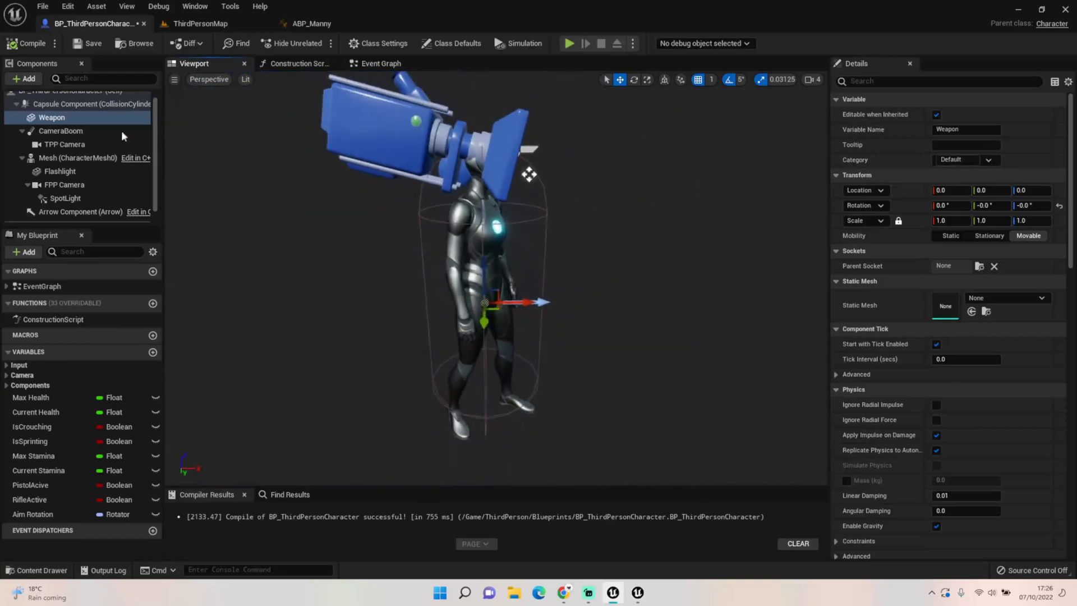
scroll(92, 153, "up", 1)
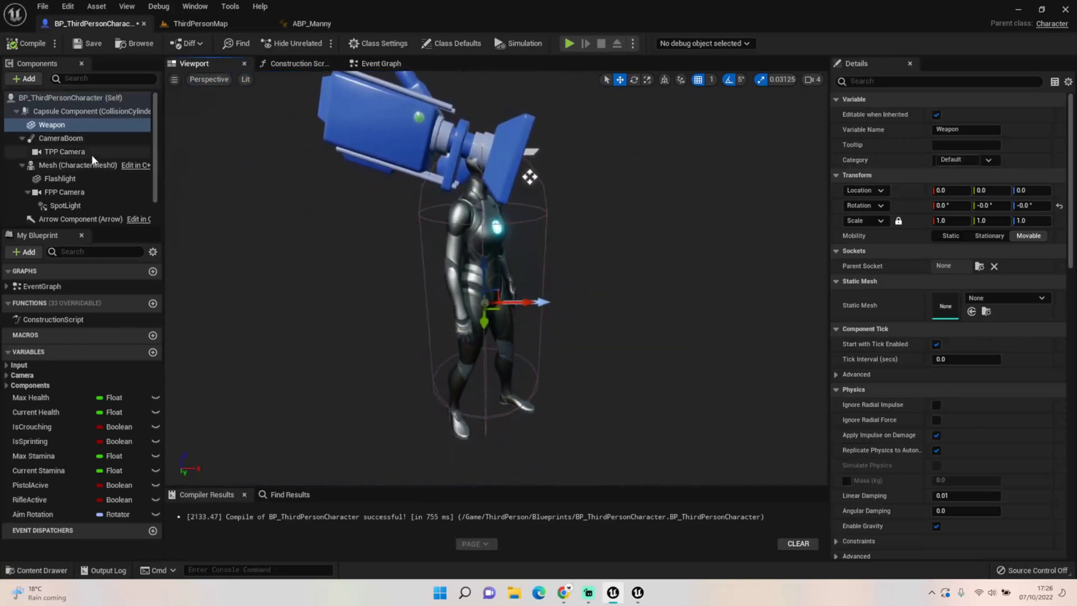
left_click_drag(91, 125, 95, 167)
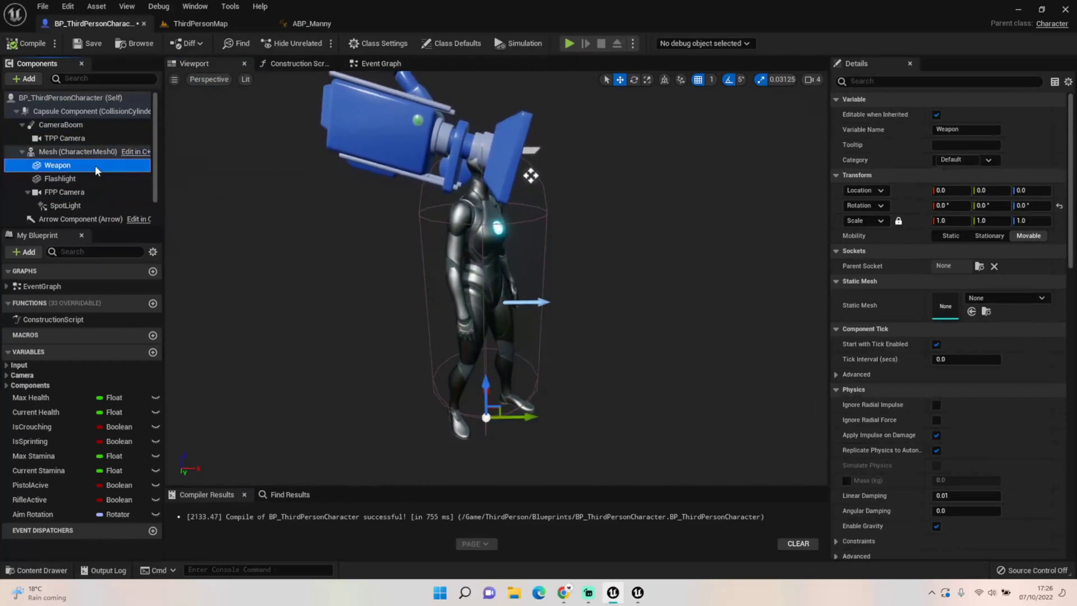
Move the Weapon component to the character's right hand, at a location of about -28, -6, 84.
key("d")
right_click_drag(456, 353, 456, 353)
left_click_drag(385, 322, 359, 228)
left_click_drag(405, 257, 358, 307)
mouse_move(359, 307)
right_mouse_down()
mouse_move(337, 307)
mouse_move(367, 292)
right_mouse_up()
left_click_drag(309, 258, 284, 260)
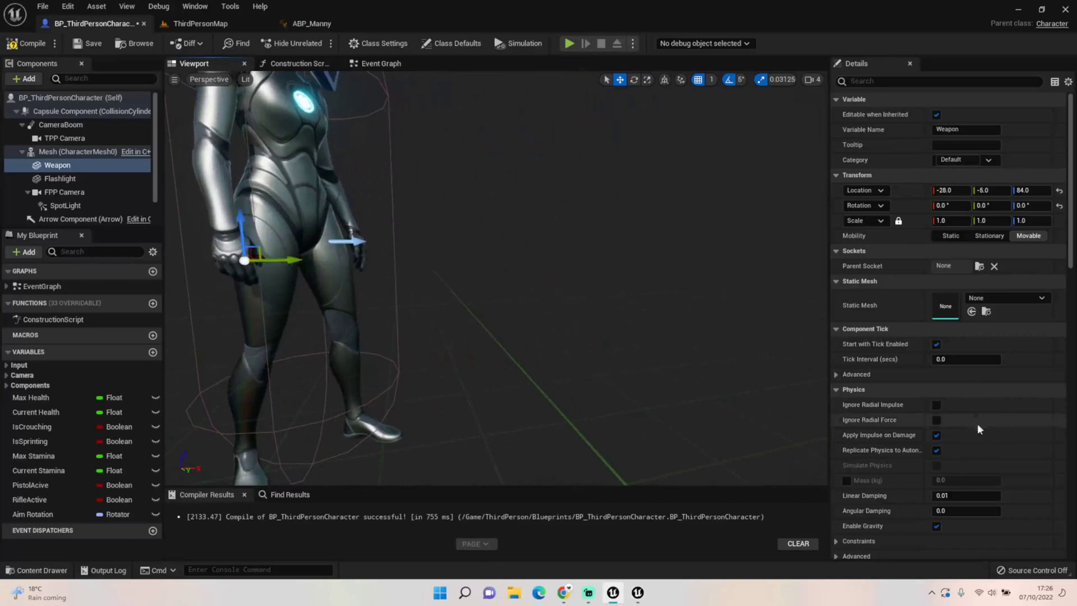
left_click(1021, 296)
type("white")
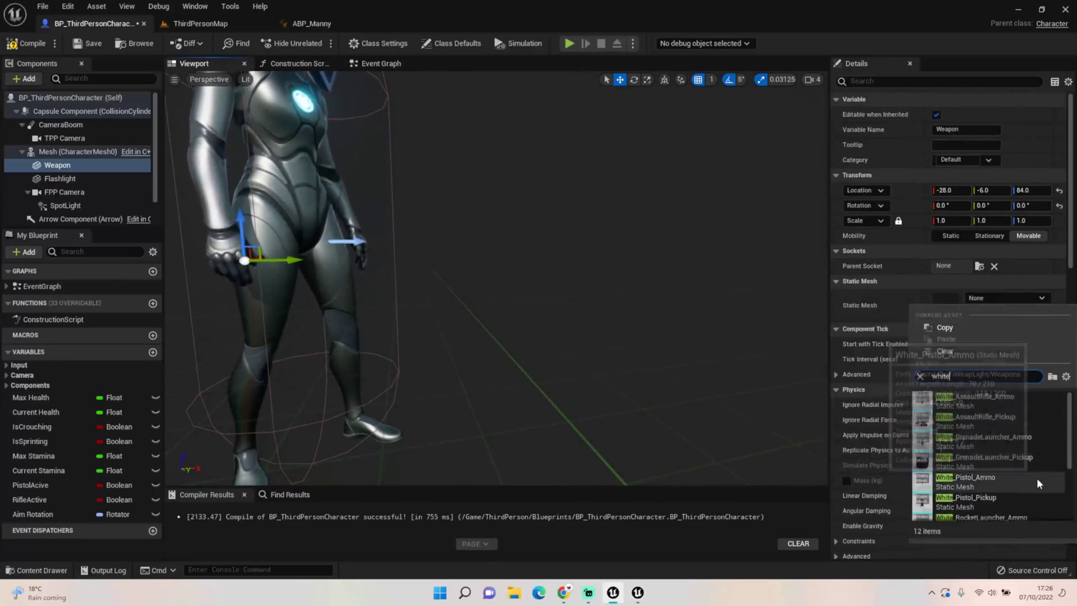
scroll(1037, 478, "down", 2)
scroll(1039, 478, "down", 4)
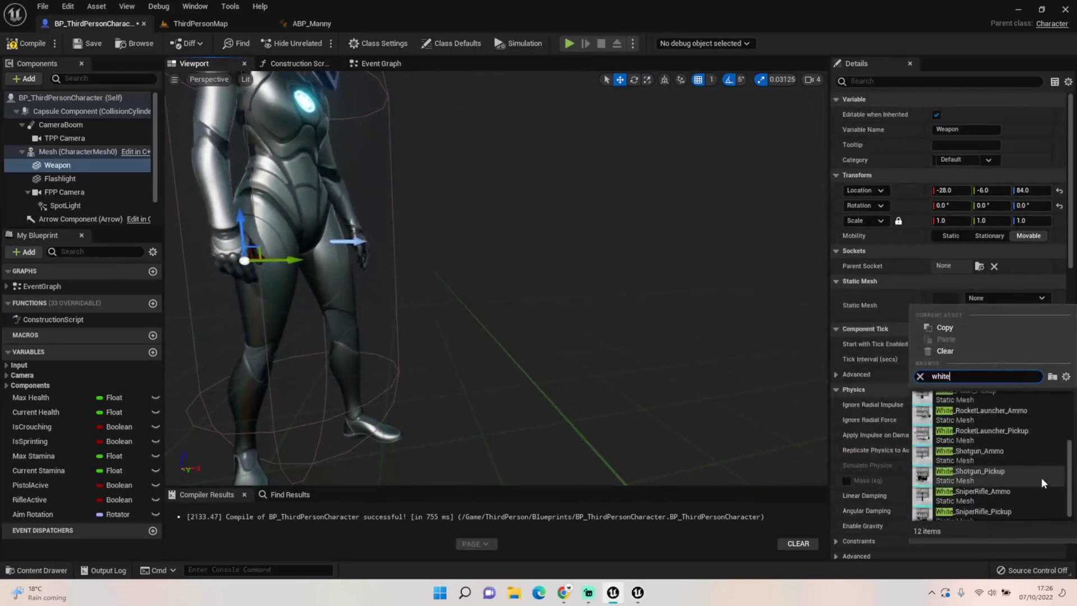
left_click(969, 265)
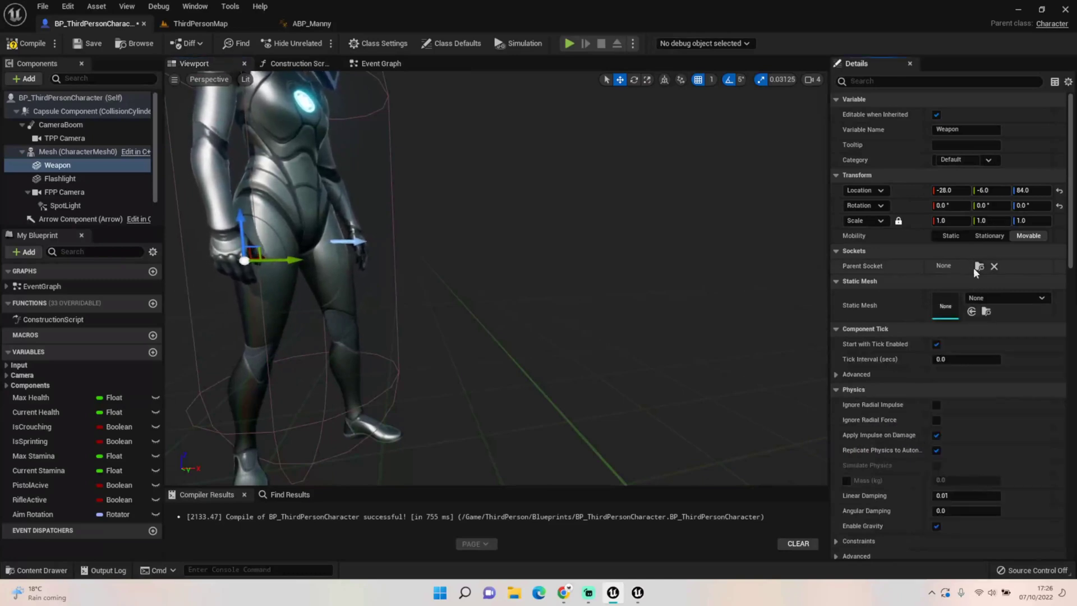
Set the Weapon static mesh component's parent socket to hand_r and view it relative to the character.
mouse_move(56, 165)
left_mouse_down()
mouse_move(62, 151)
mouse_move(63, 163)
left_mouse_up()
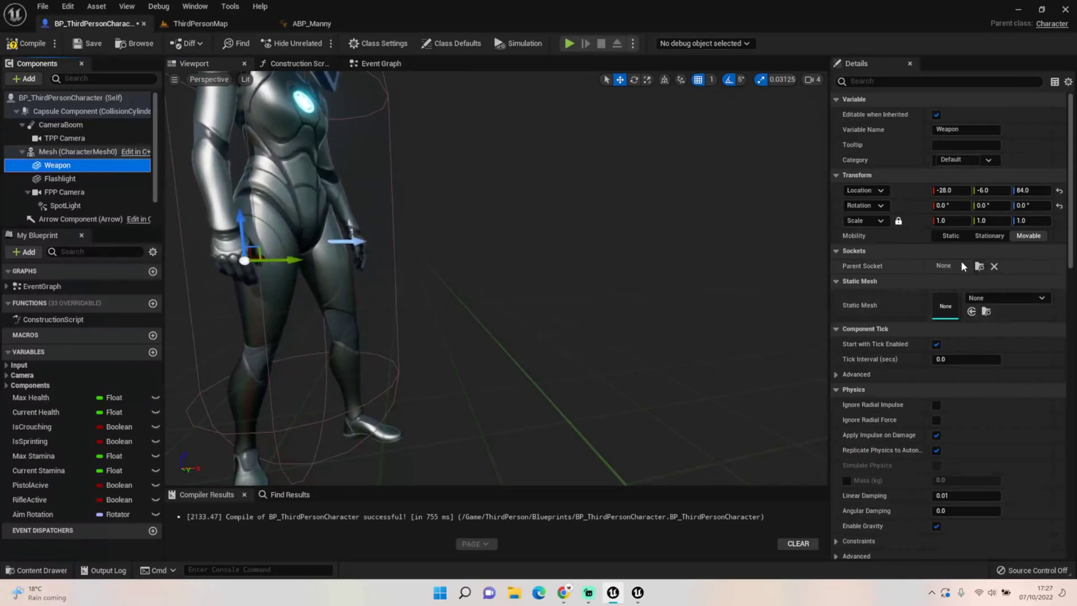
left_click(978, 266)
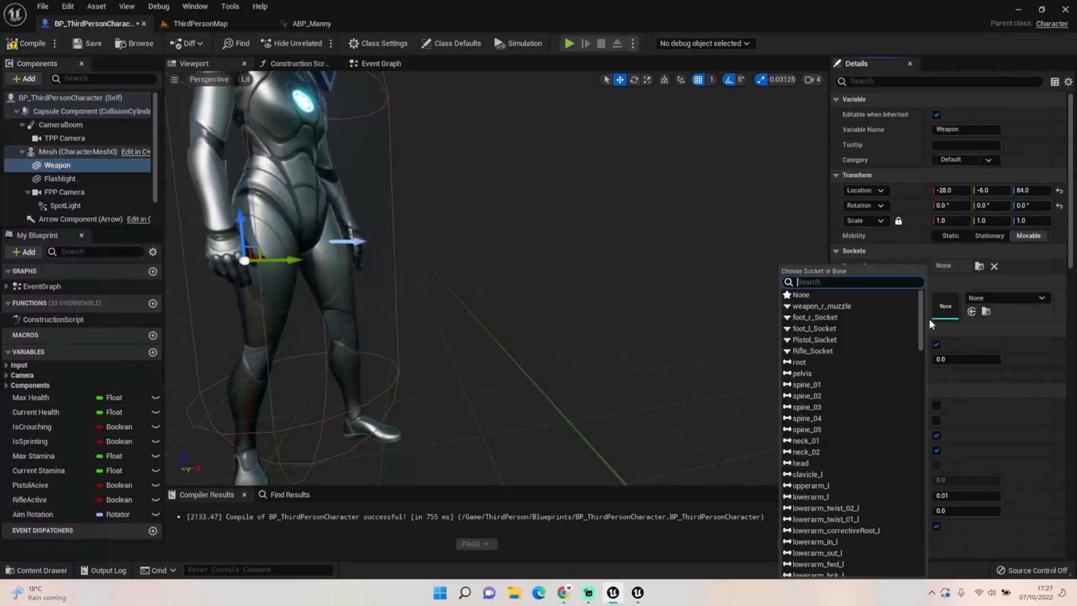
type("hand")
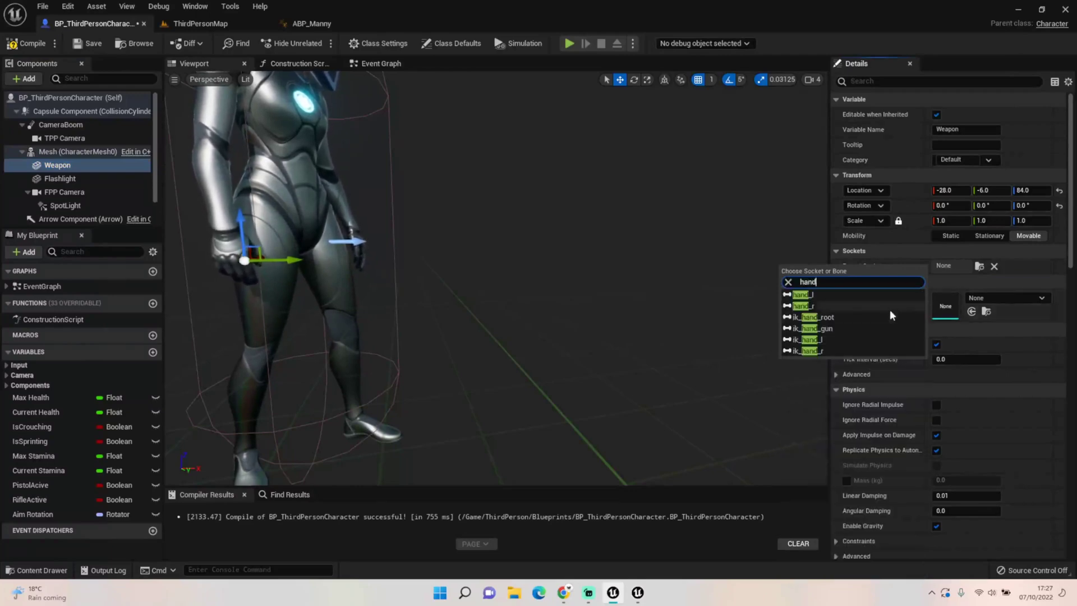
left_click(890, 306)
mouse_move(483, 241)
right_mouse_down()
mouse_move(466, 180)
mouse_move(498, 269)
mouse_move(491, 231)
right_mouse_up()
key("w")
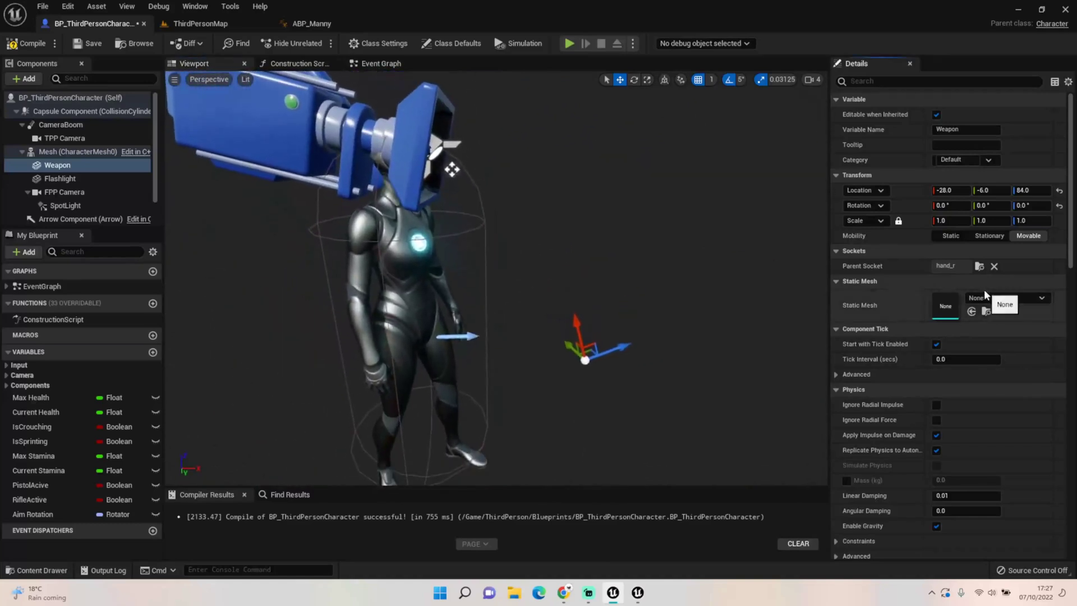
Search the Weapon component's static mesh options for "White" and "light" and look through them for usable weapon meshes.
left_click(987, 298)
type("White")
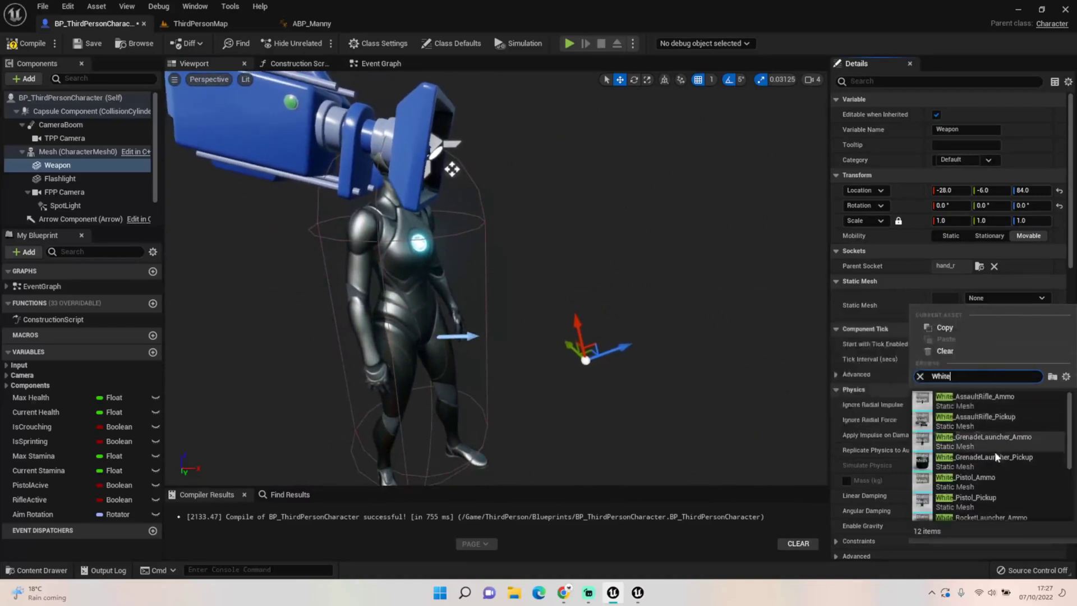
scroll(1014, 465, "down", 4)
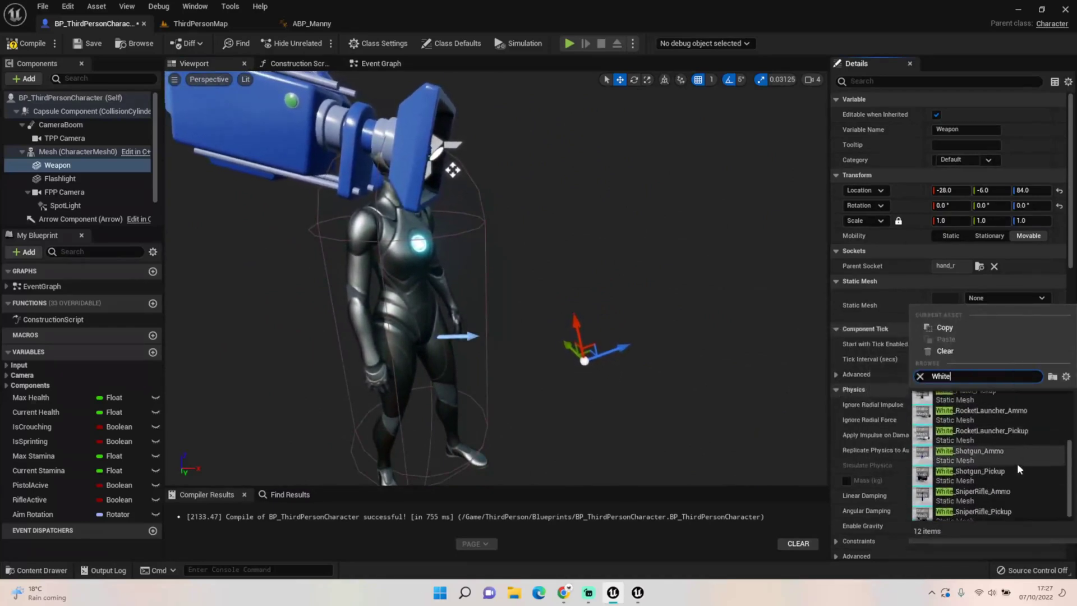
scroll(1016, 465, "up", 3)
scroll(1021, 448, "up", 1)
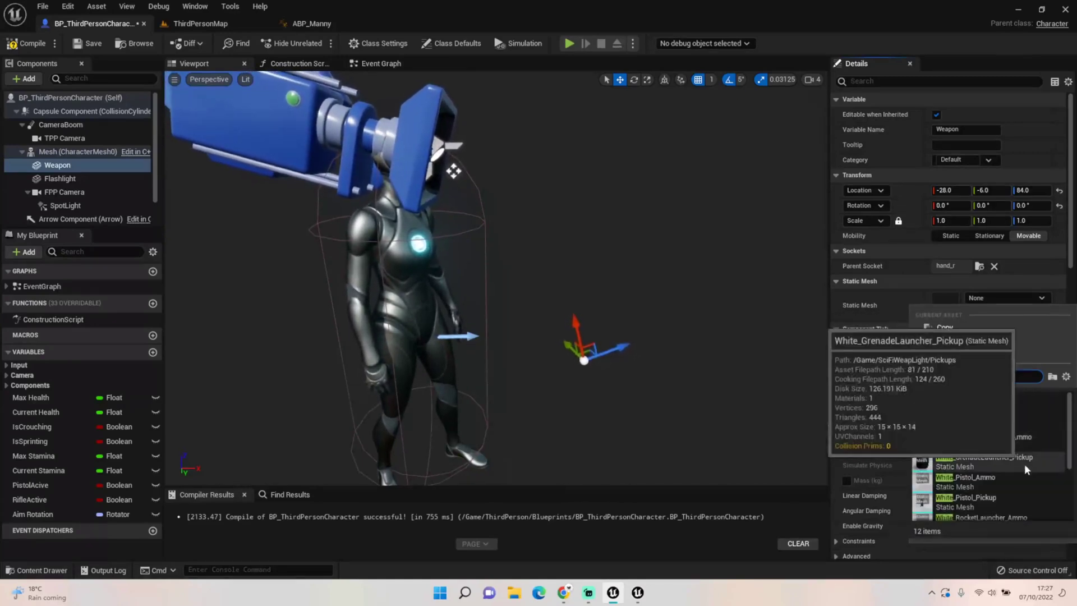
scroll(1069, 441, "down", 3)
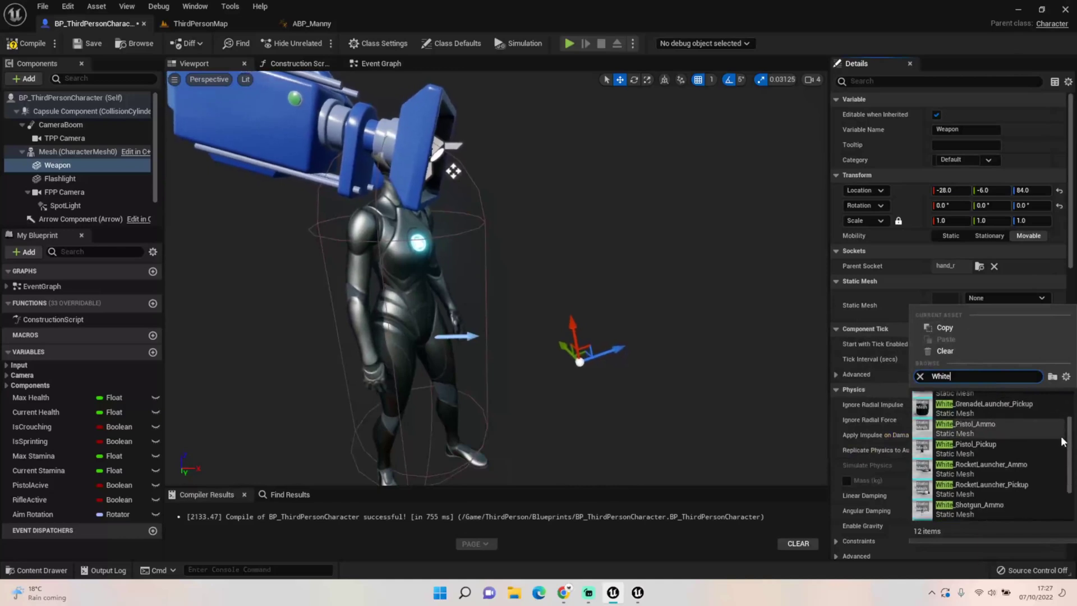
scroll(1063, 441, "down", 3)
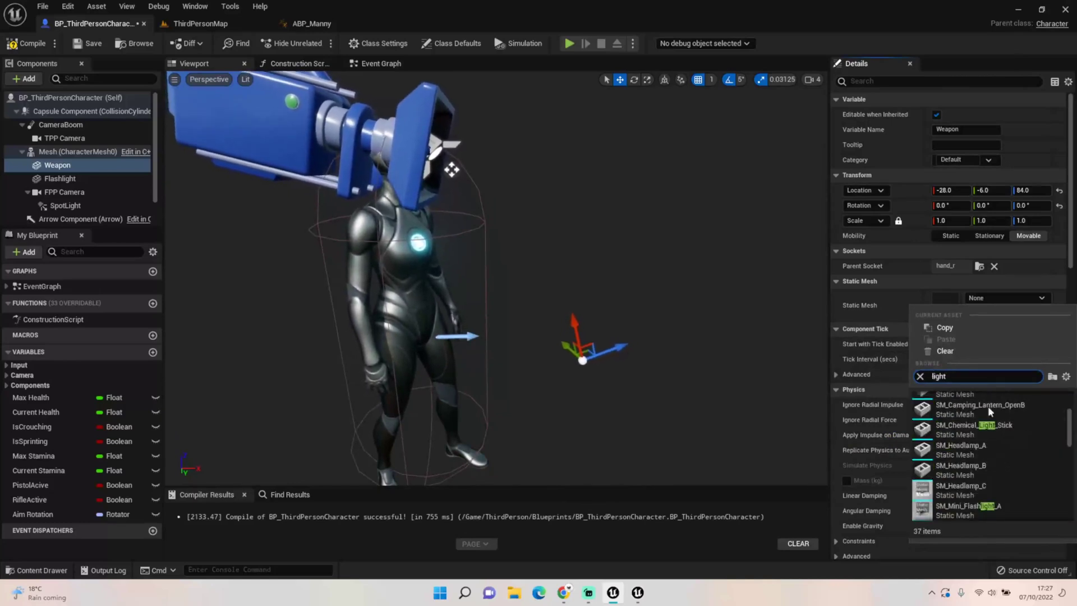
scroll(1035, 436, "down", 5)
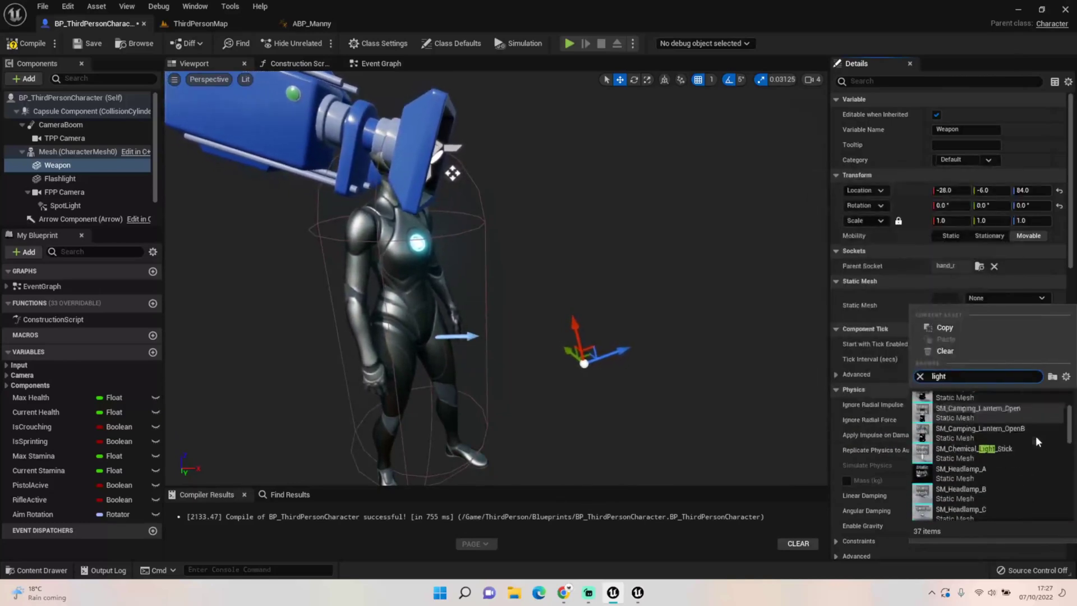
scroll(1035, 436, "down", 3)
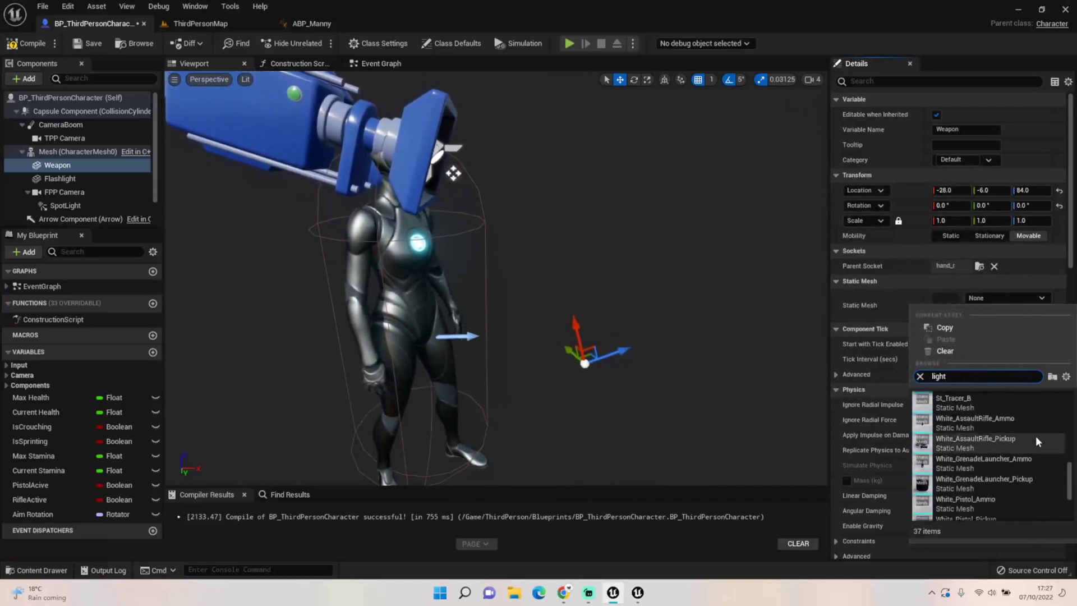
scroll(1038, 402, "down", 5)
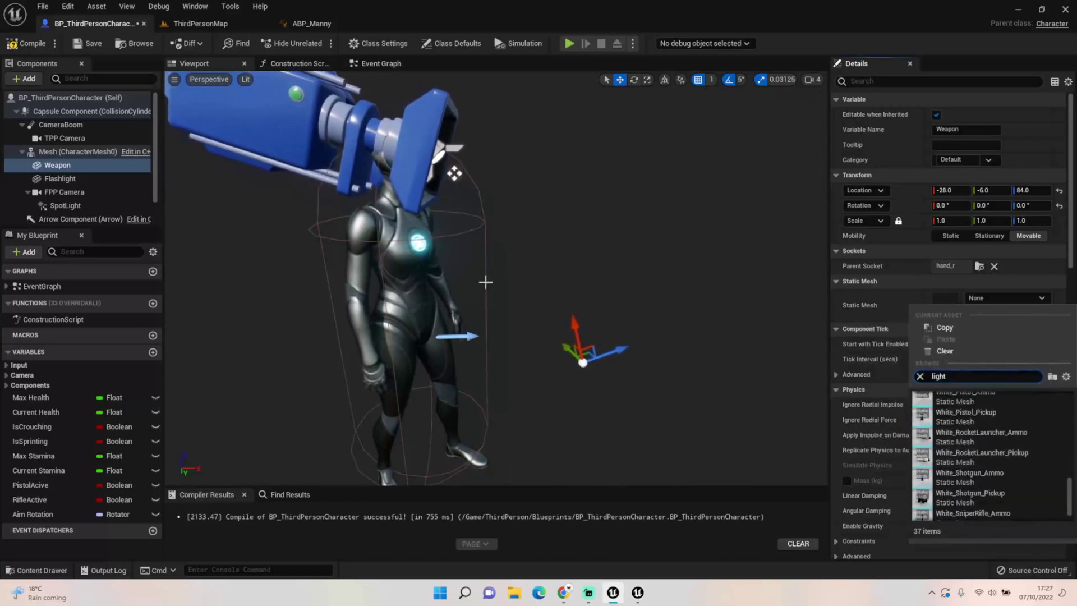
Replace the static Weapon component with a Skeletal Mesh component parented to Mesh (CharacterMesh0).
left_click(64, 166)
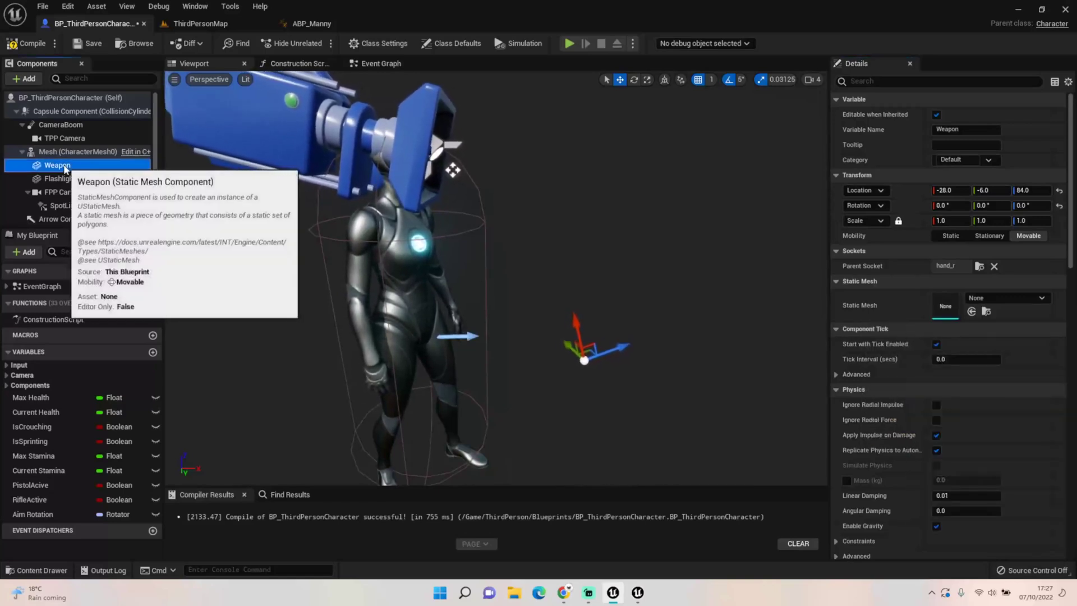
key("Delete")
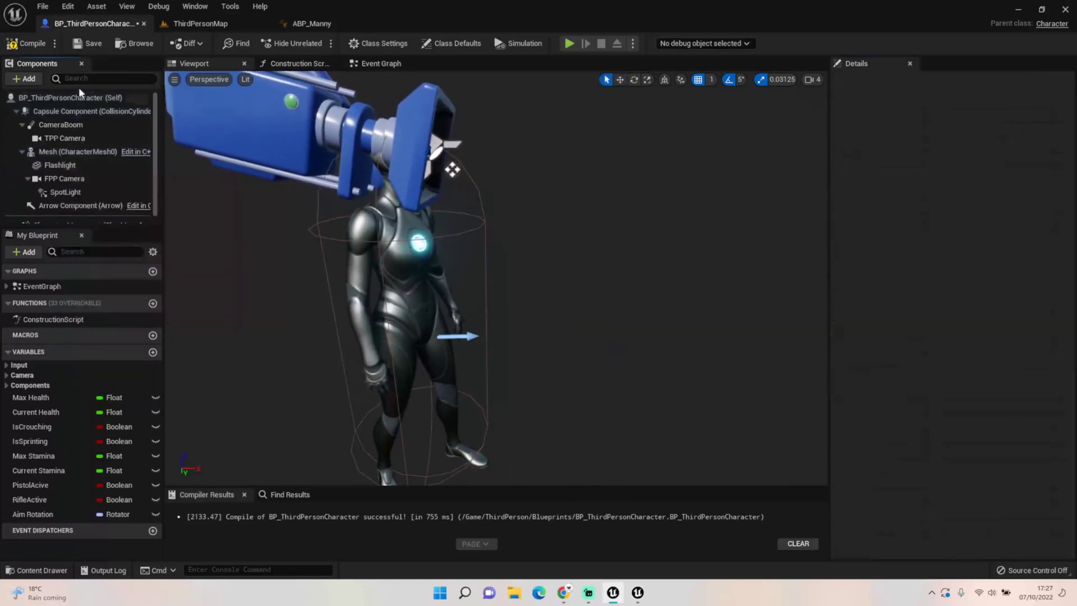
left_click(30, 79)
type("skel")
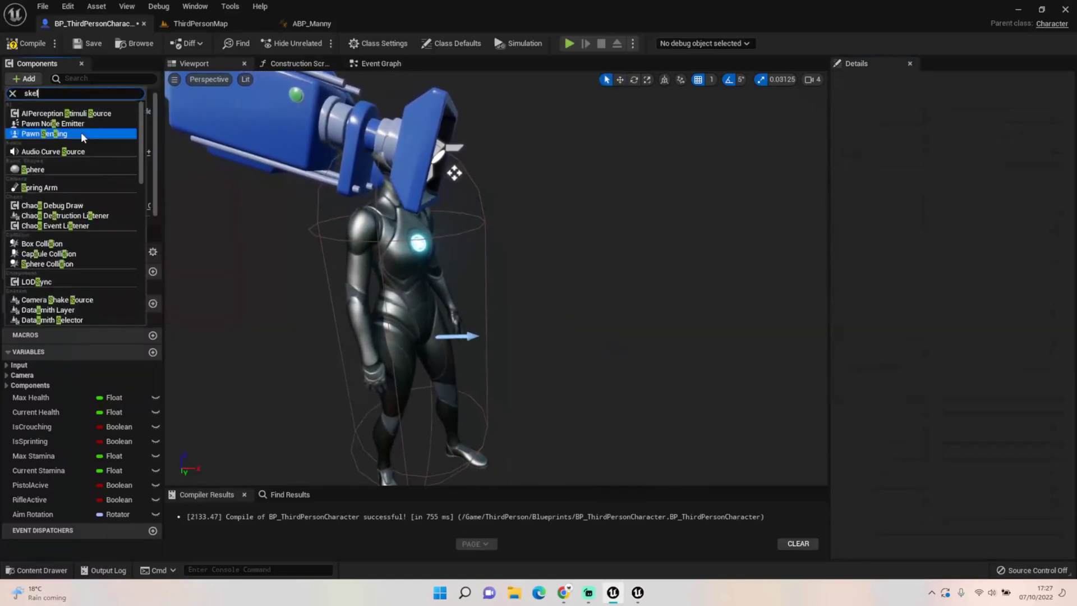
left_click(90, 115)
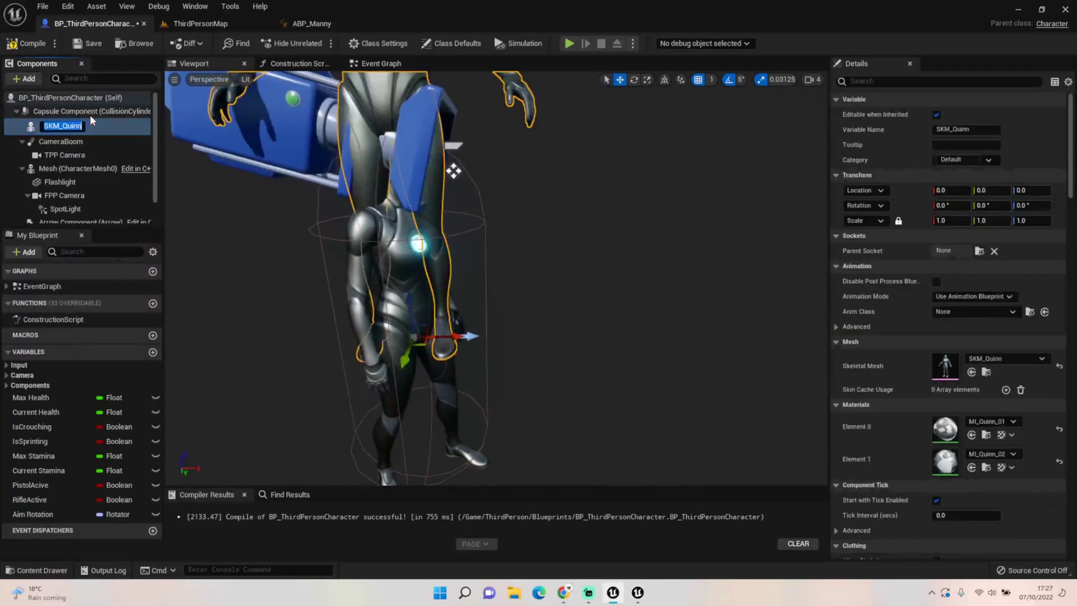
left_click_drag(64, 130, 84, 167)
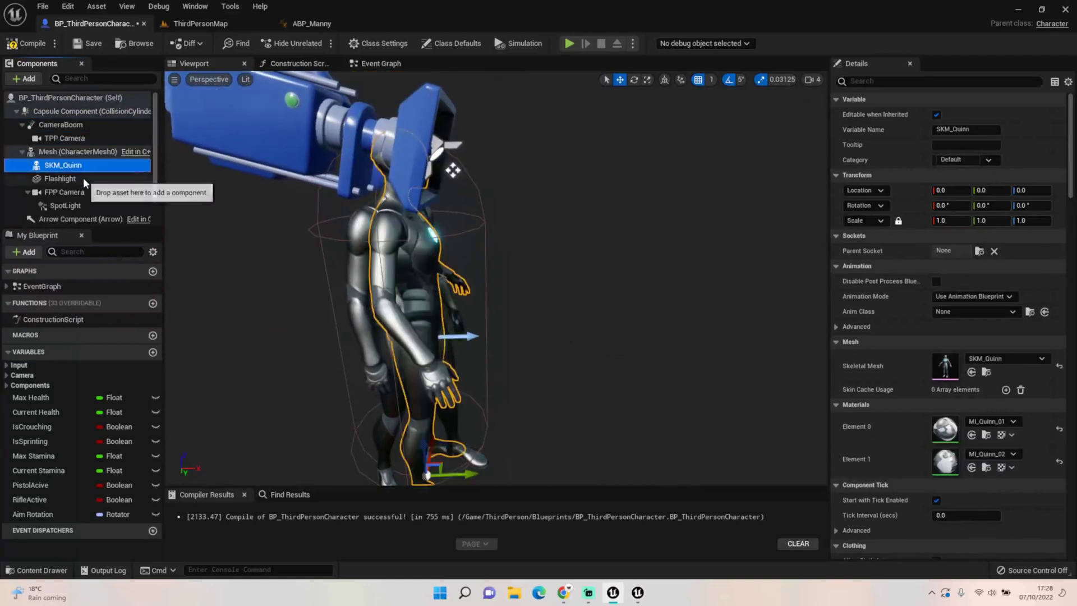
Assign White_AssaultRifle as the skeletal mesh of the new component.
left_click(1018, 359)
type("white")
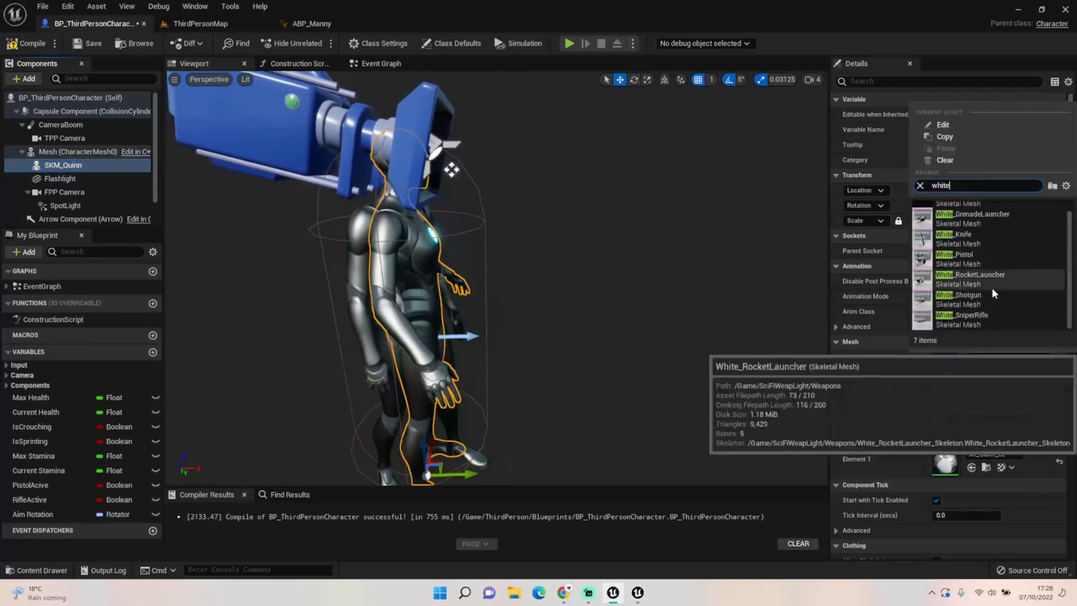
scroll(991, 287, "up", 1)
left_click(1007, 210)
right_click_drag(659, 327, 636, 328)
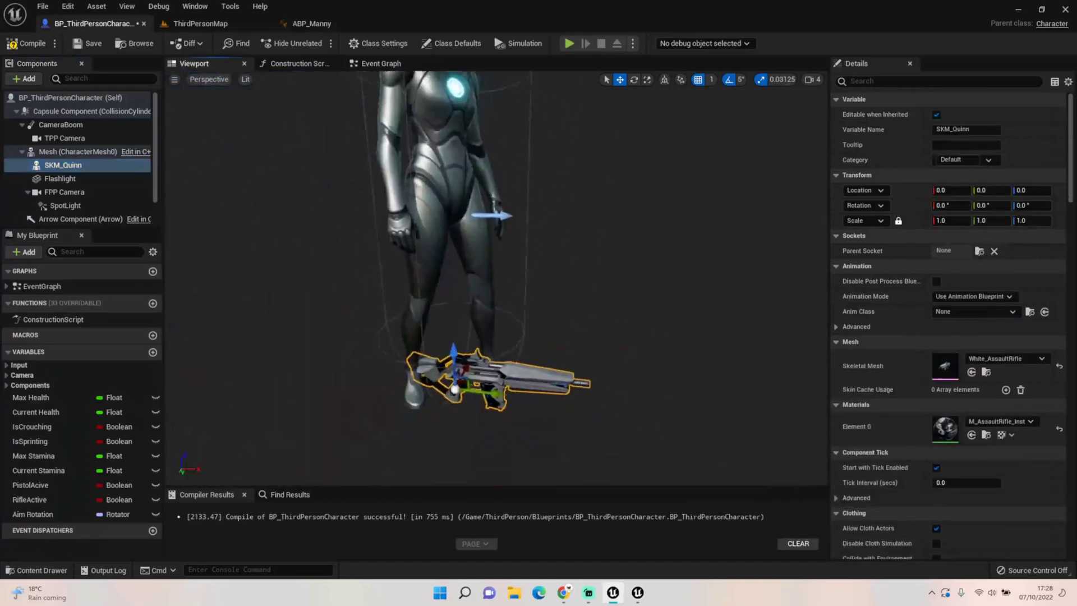
Rename the SKM_Quinn component as Weapon.
right_click(84, 165)
left_click(121, 267)
type("Weapon")
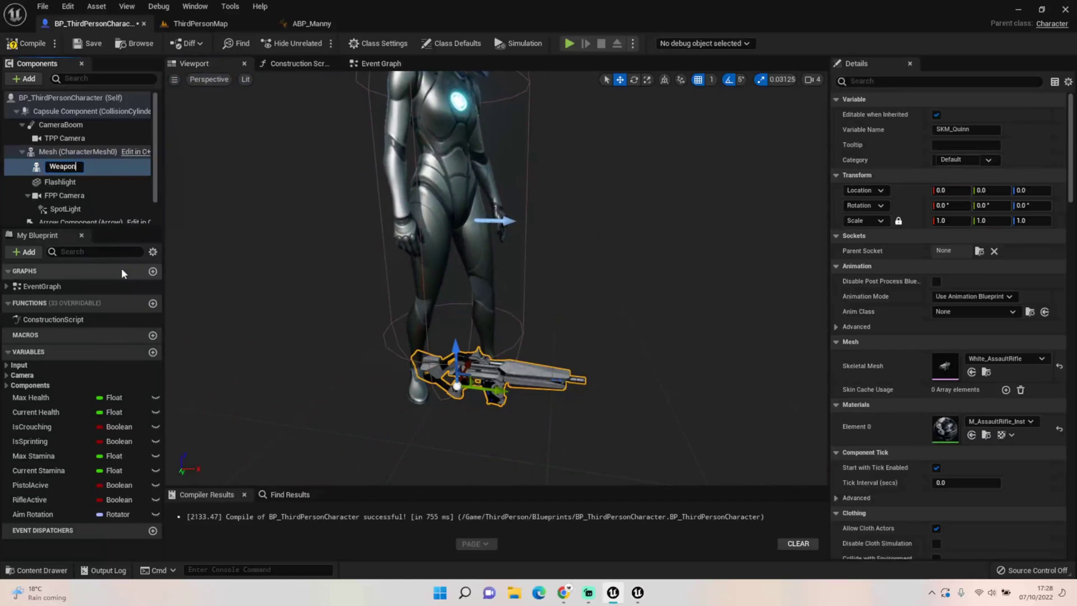
key("Return")
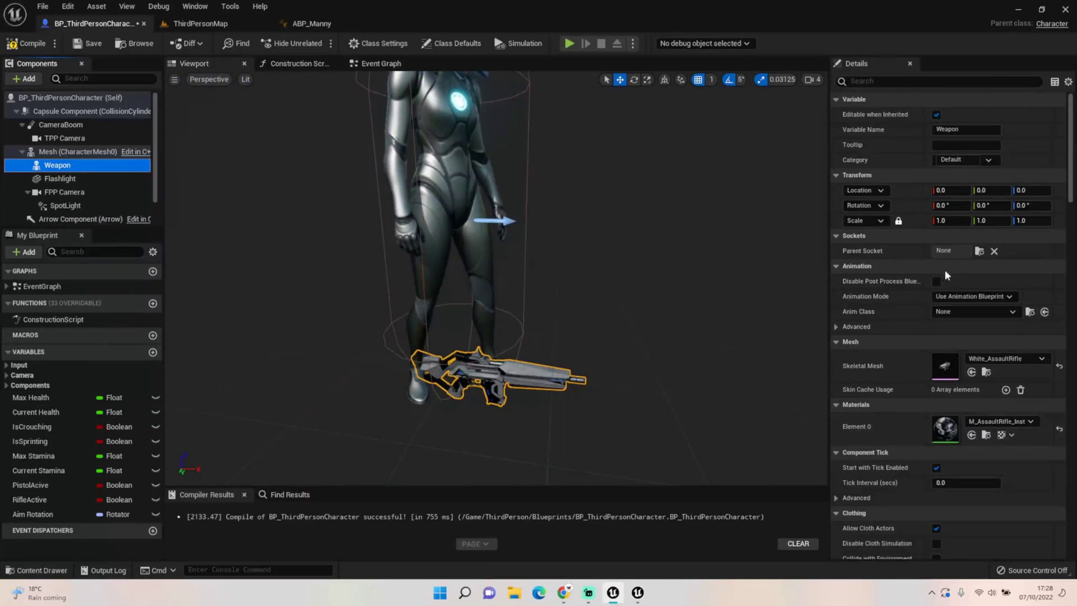
Attach the Weapon component to the character's right hand by setting its parent socket to hand_r.
left_click(979, 252)
type("hand")
left_click(953, 292)
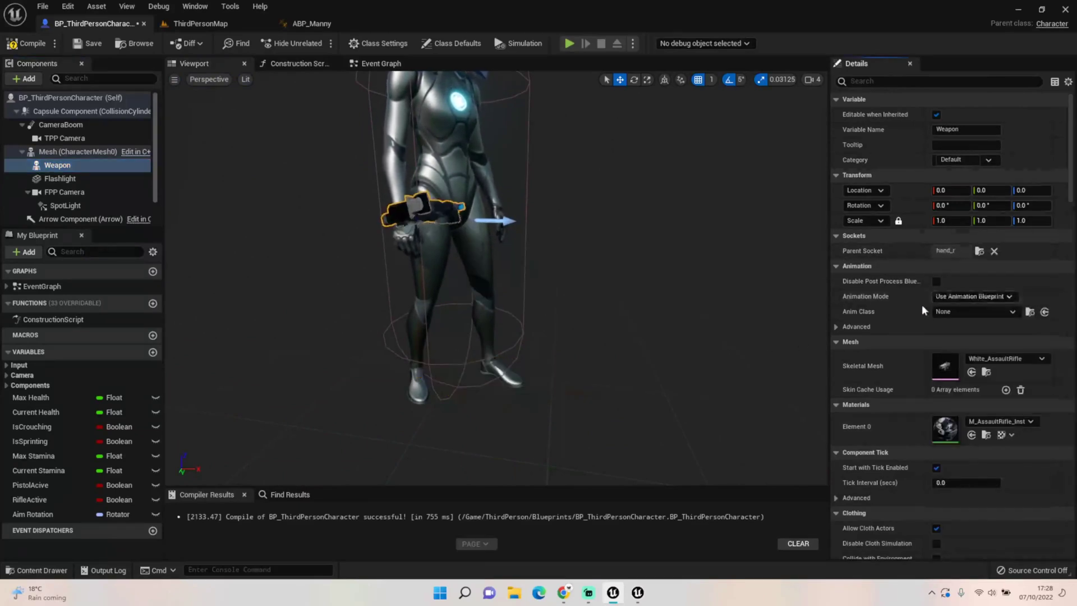
right_click_drag(649, 254, 617, 292)
right_click_drag(617, 225, 606, 168)
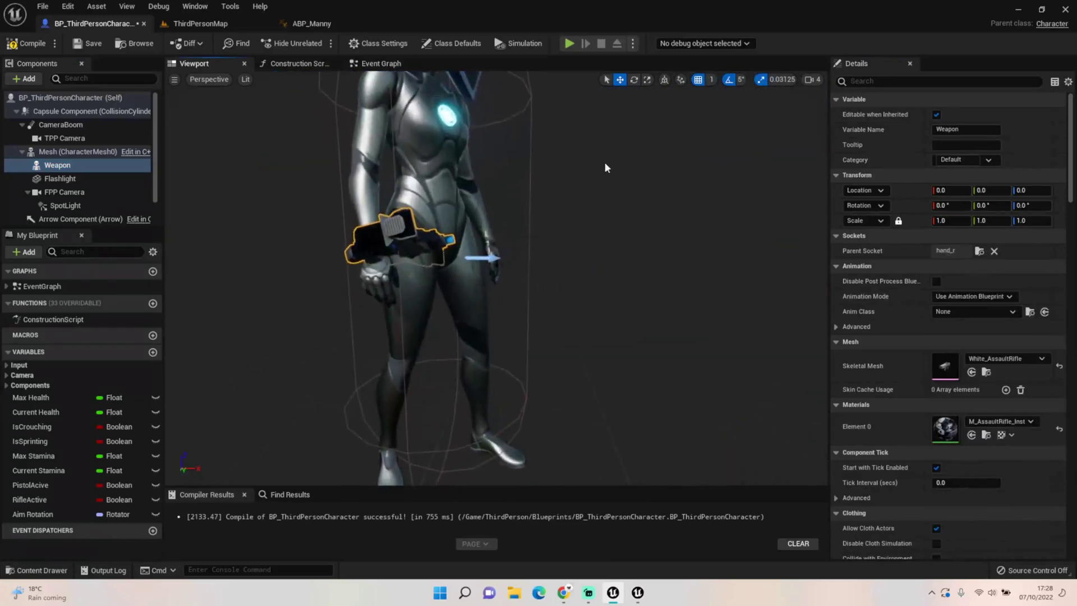
Rotate the assault rifle in the viewport to about 75 degrees on its Z axis.
left_click(634, 79)
right_click_drag(482, 146, 475, 104)
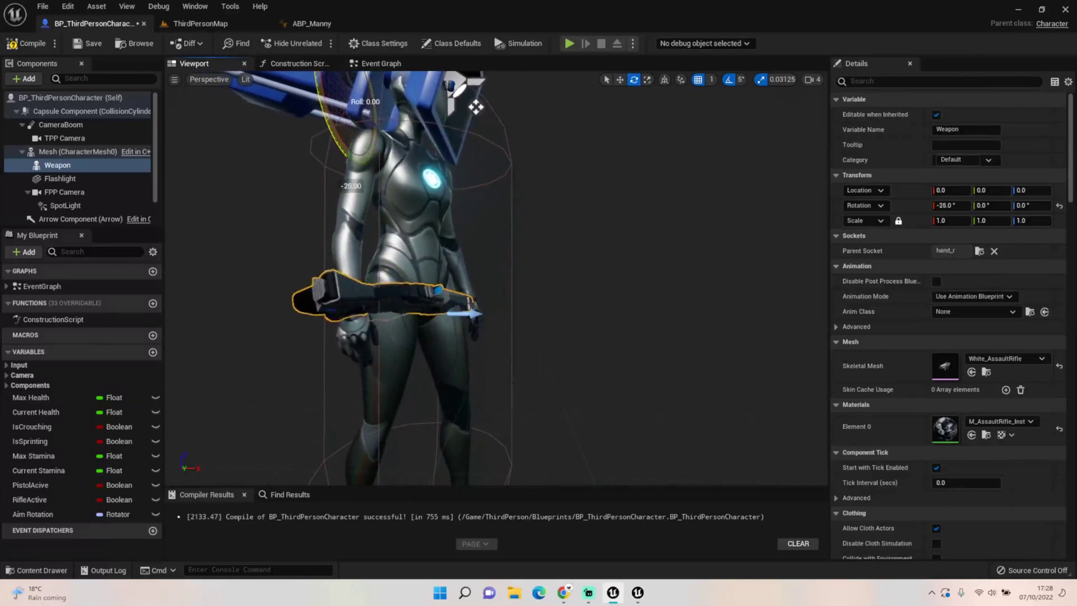
key("ctrl+z")
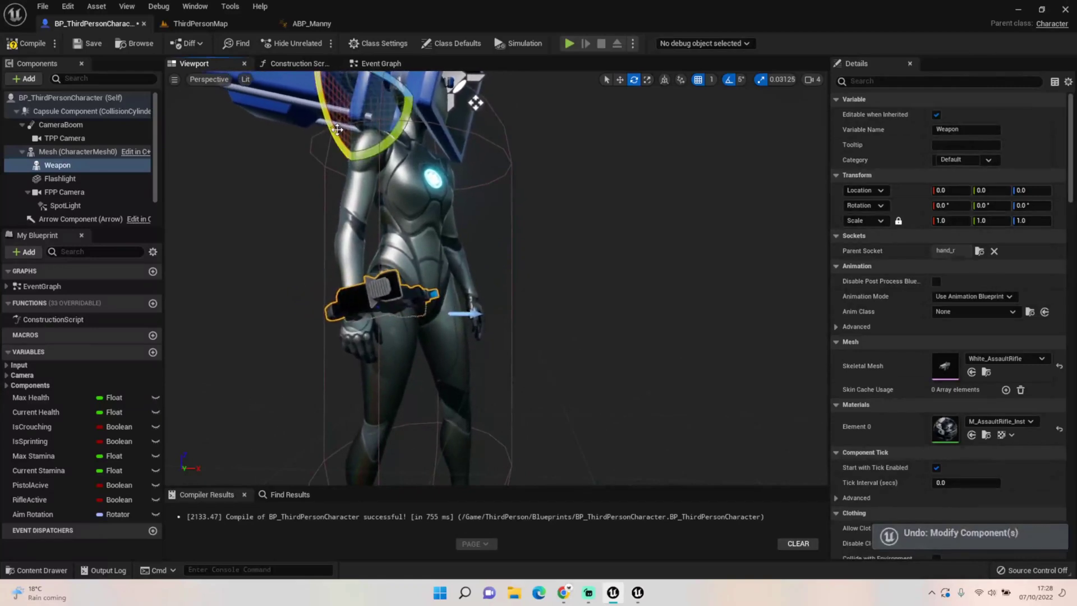
left_click_drag(387, 145, 476, 107)
left_click_drag(412, 98, 394, 91)
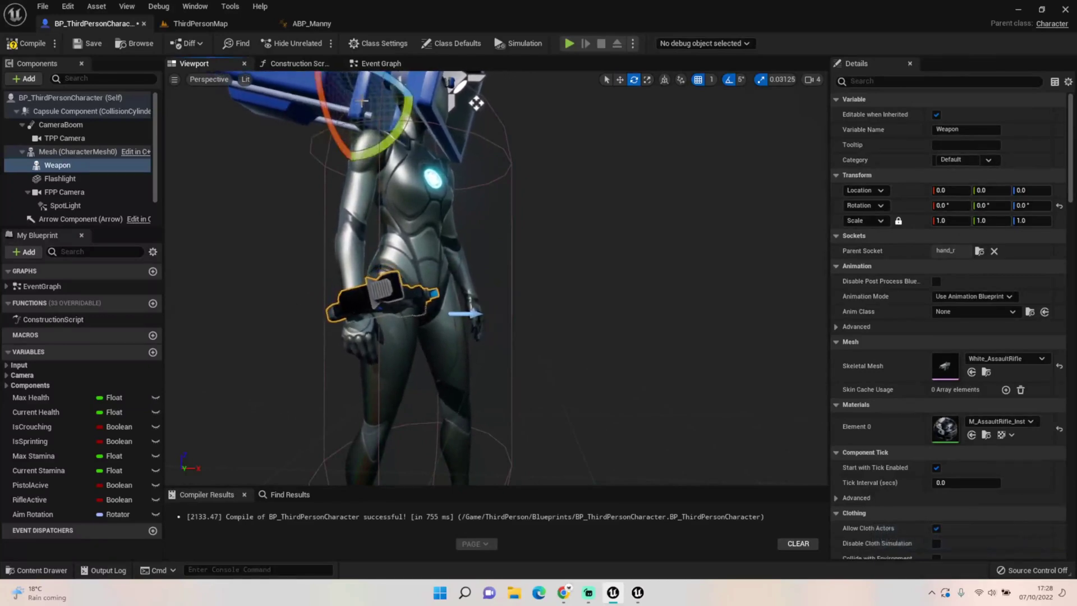
right_click_drag(404, 88, 398, 78)
left_click_drag(415, 110, 491, 129)
right_click_drag(491, 129, 534, 147)
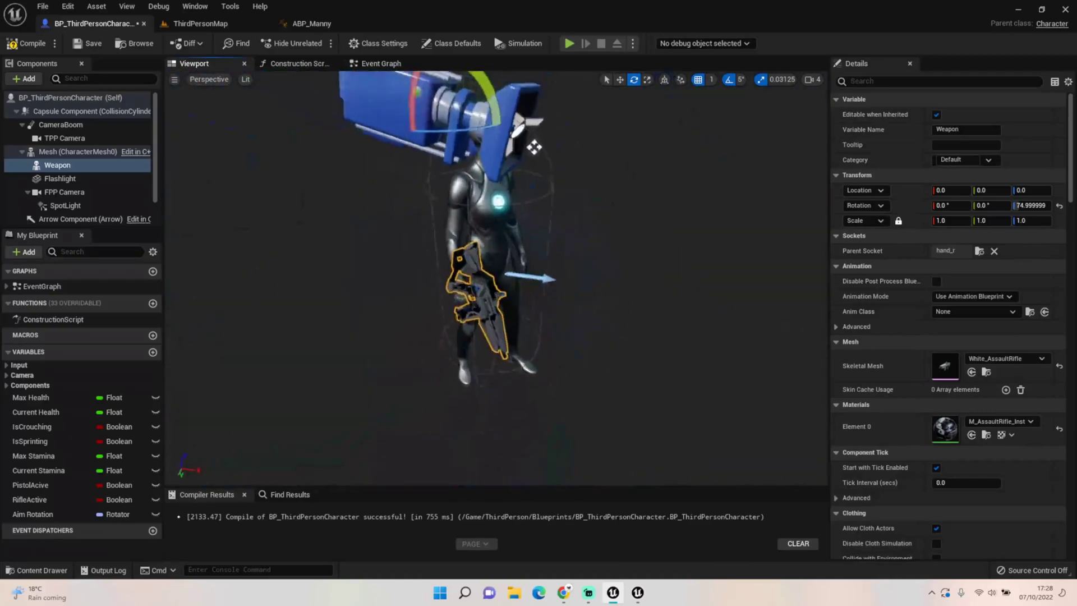
right_click_drag(534, 225, 517, 149)
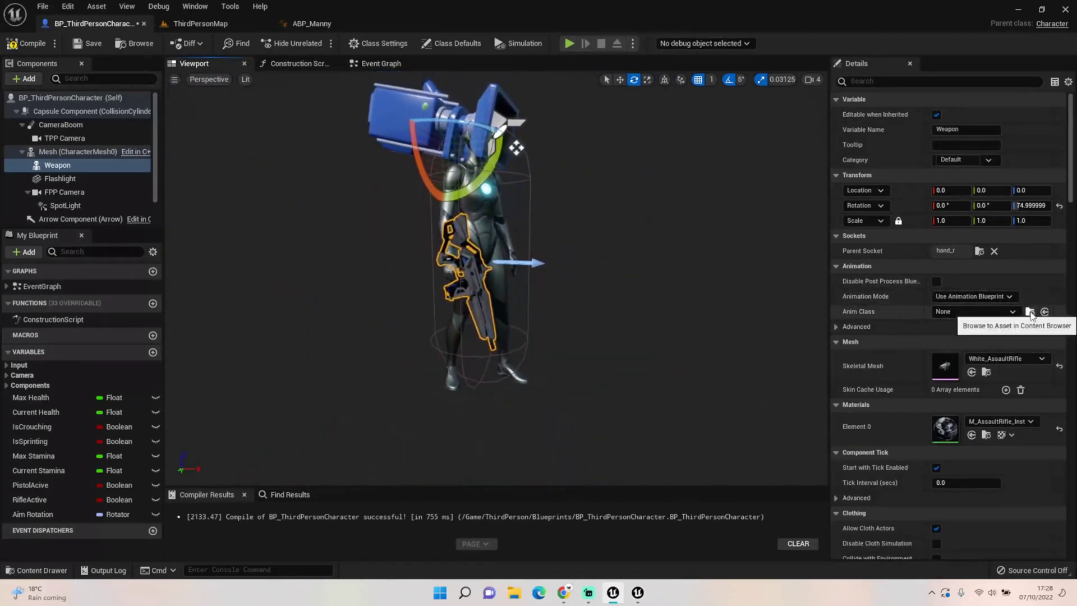
Change the Weapon component's parent socket to Rifle_Socket.
left_click(979, 250)
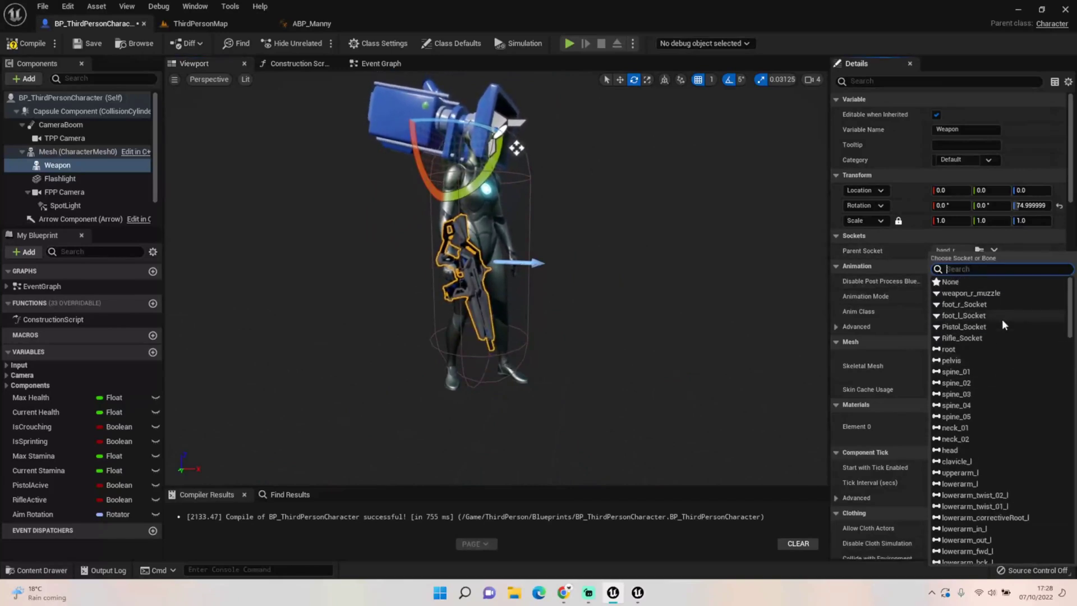
type("pi")
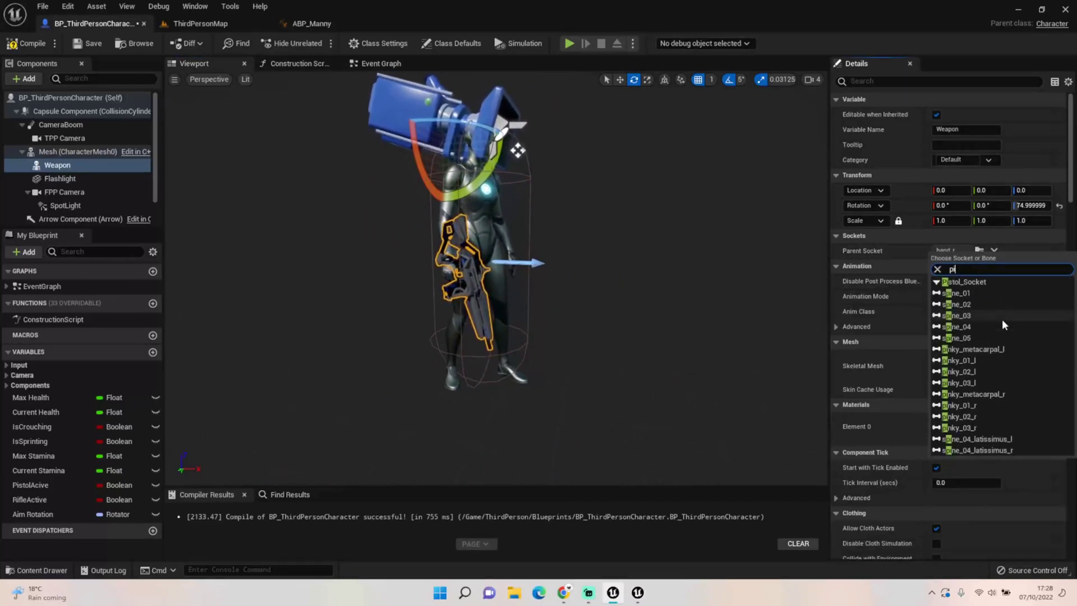
key("BackSpace")
type("rifle")
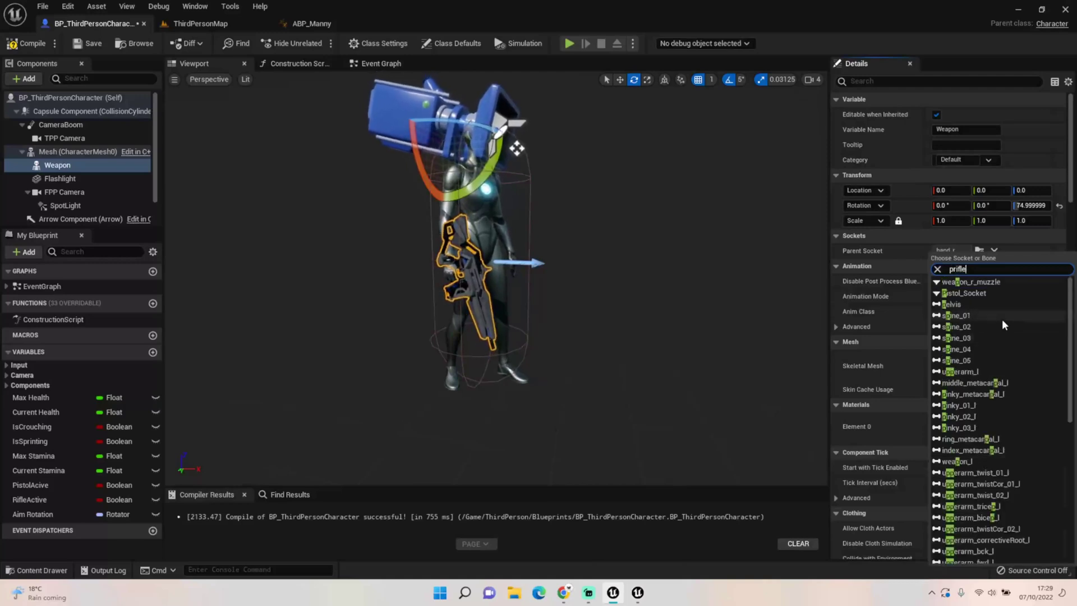
key("BackSpace")
key("BackSpace")
key("BackSpace")
key("BackSpace")
key("BackSpace")
key("BackSpace")
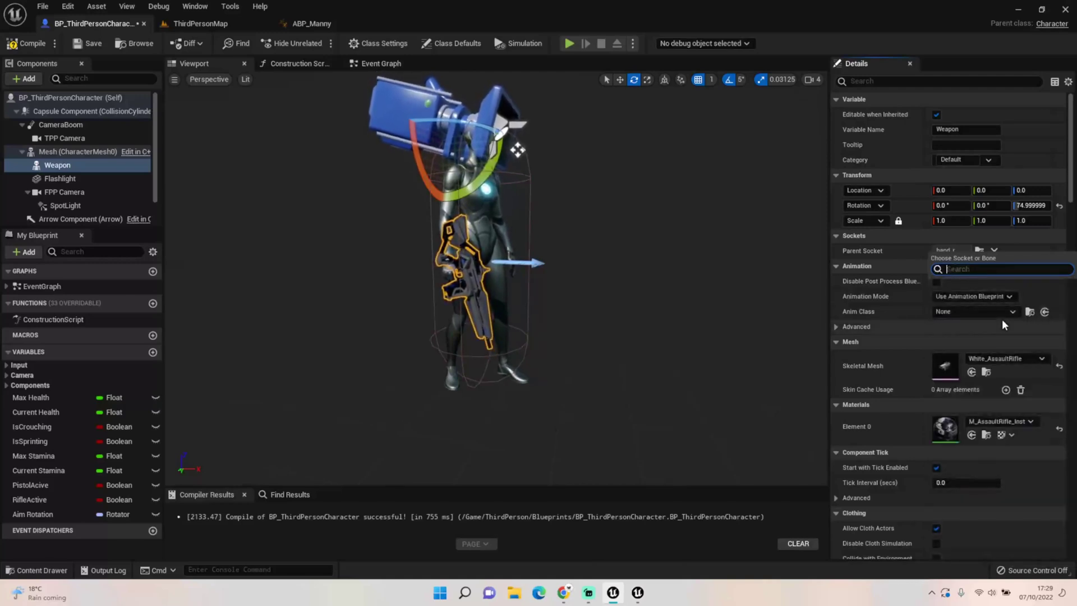
type("rifle")
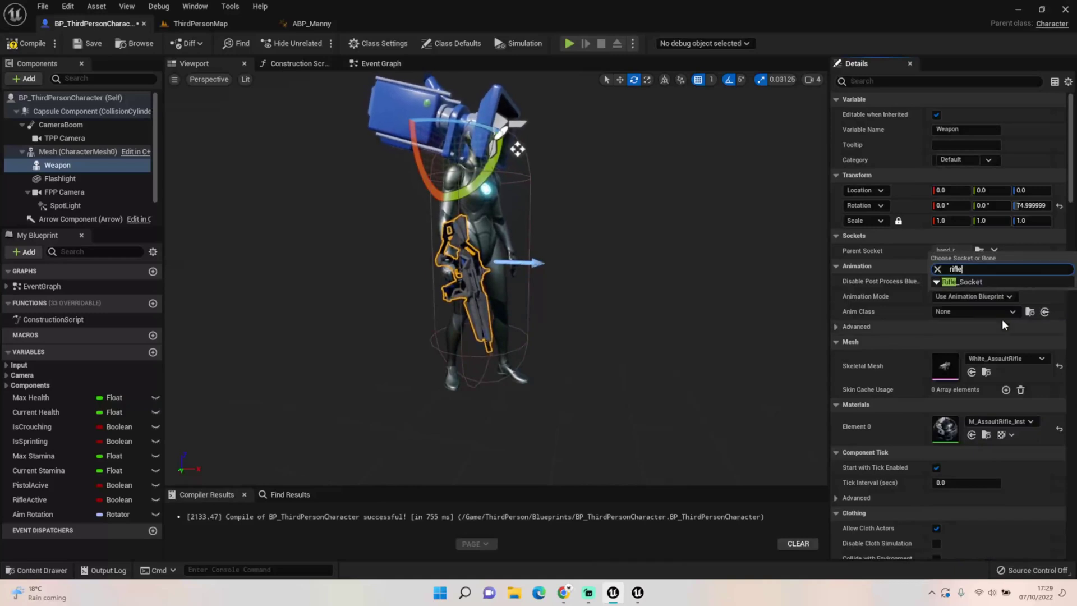
left_click(962, 281)
Reset the Weapon component's Z rotation to 0 degrees.
scroll(741, 291, "up", 2)
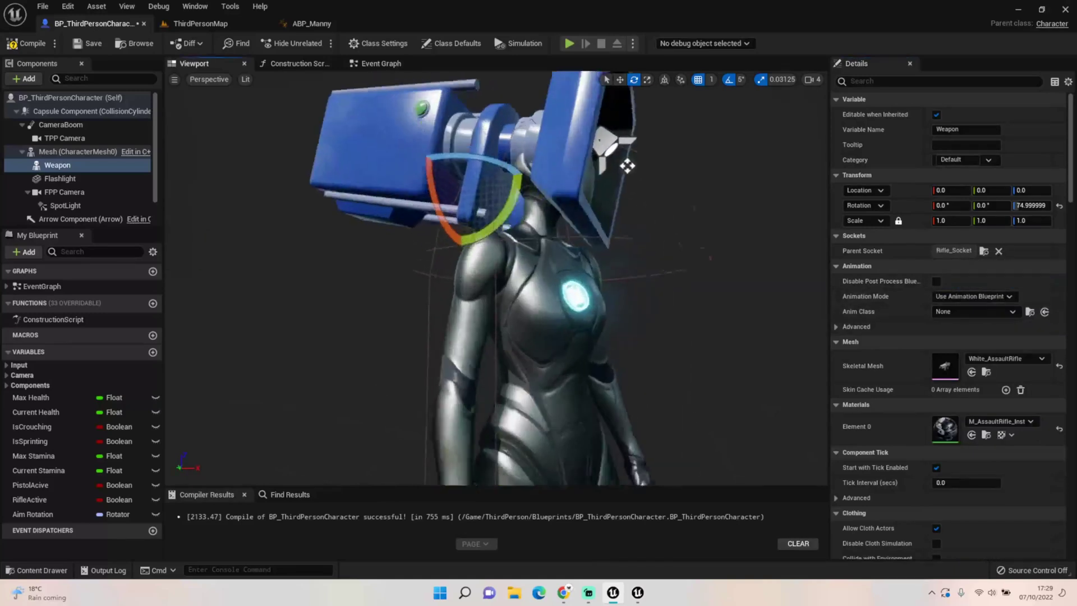
left_click(1024, 205)
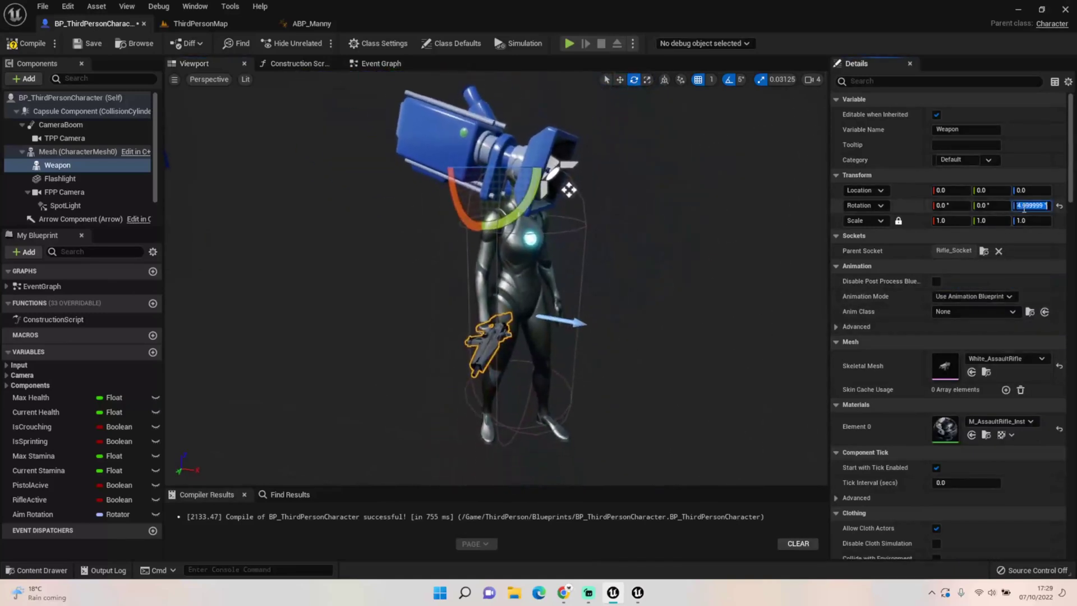
type("0")
key("Return")
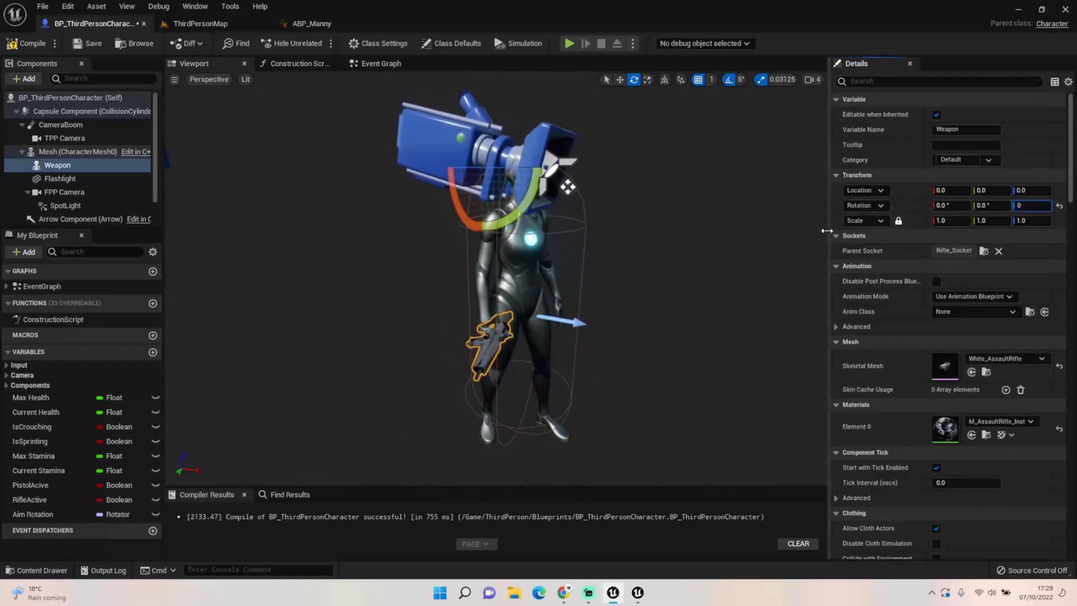
right_click_drag(783, 240, 783, 269)
key("w")
key("s")
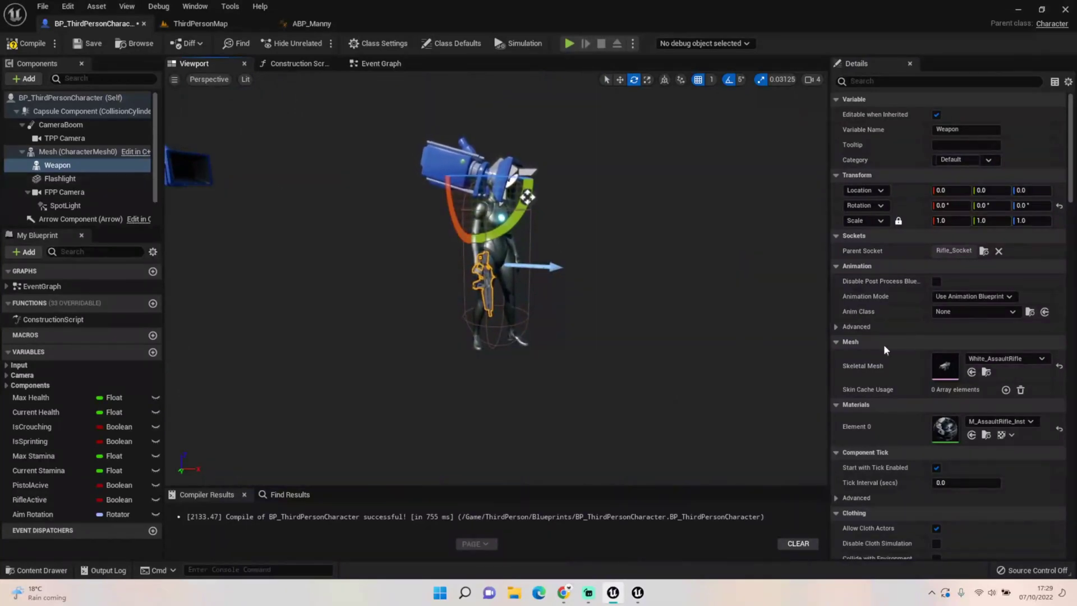
Clear the skeletal mesh assigned to the Weapon component.
scroll(977, 409, "down", 5)
scroll(977, 410, "up", 3)
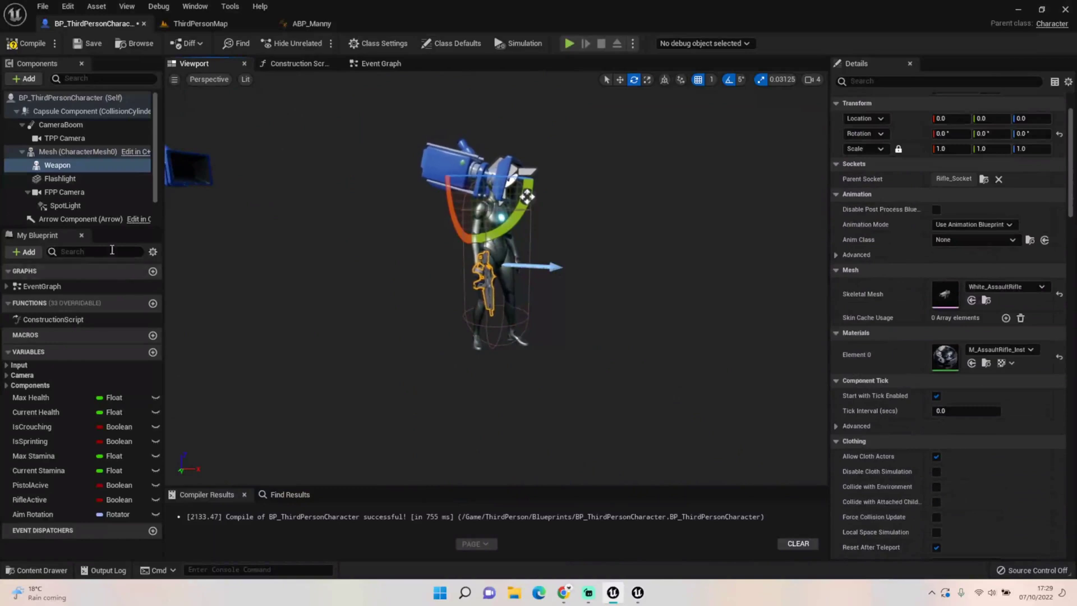
left_click(991, 286)
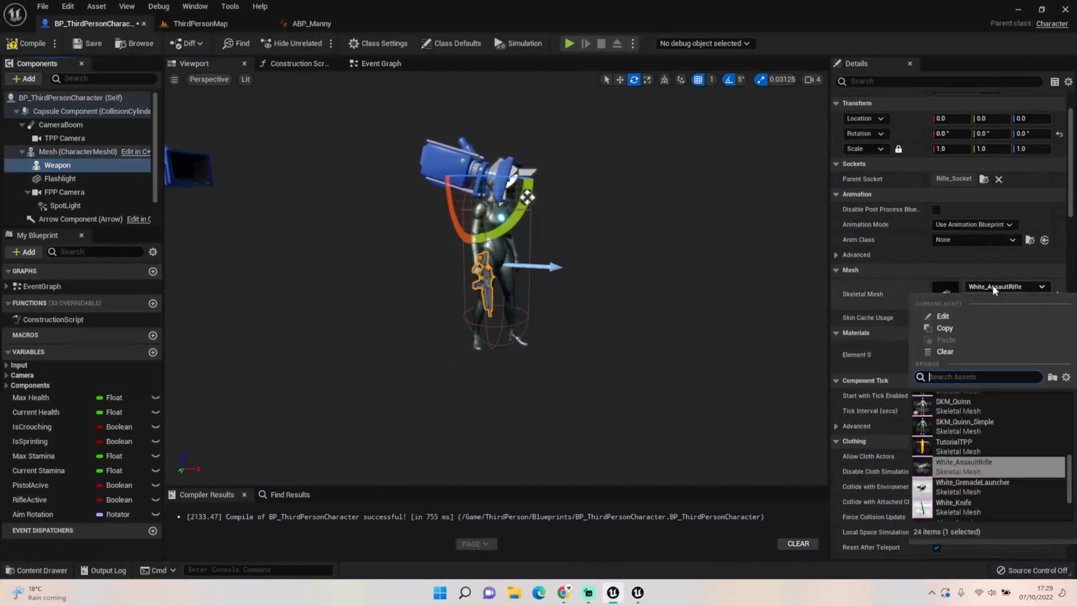
left_click(972, 352)
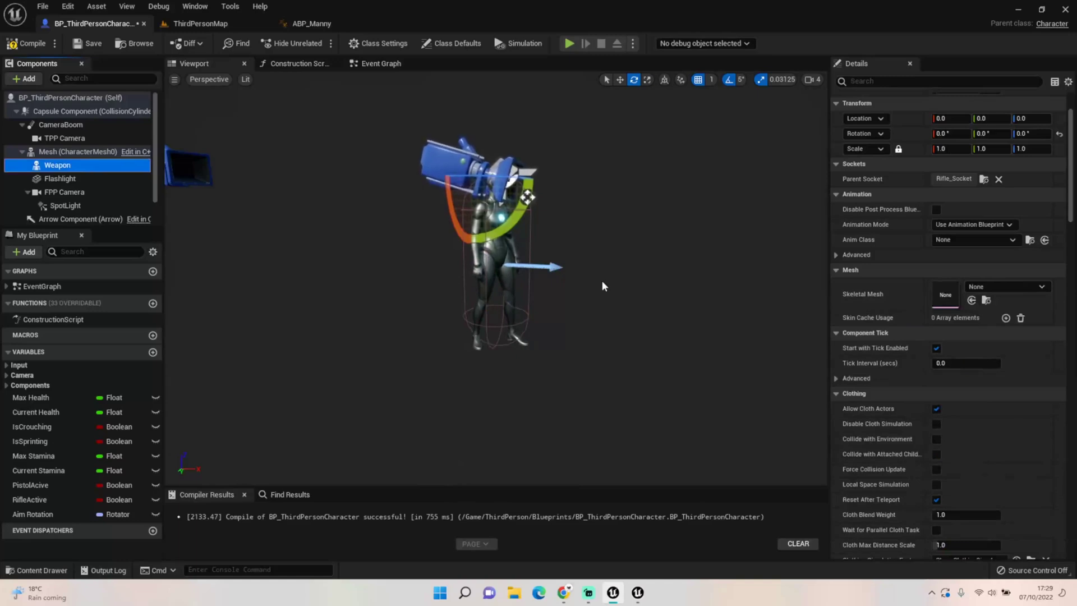
Add two new blueprint variables named Rifle Weapon and Pistol Weapon.
left_click(152, 354)
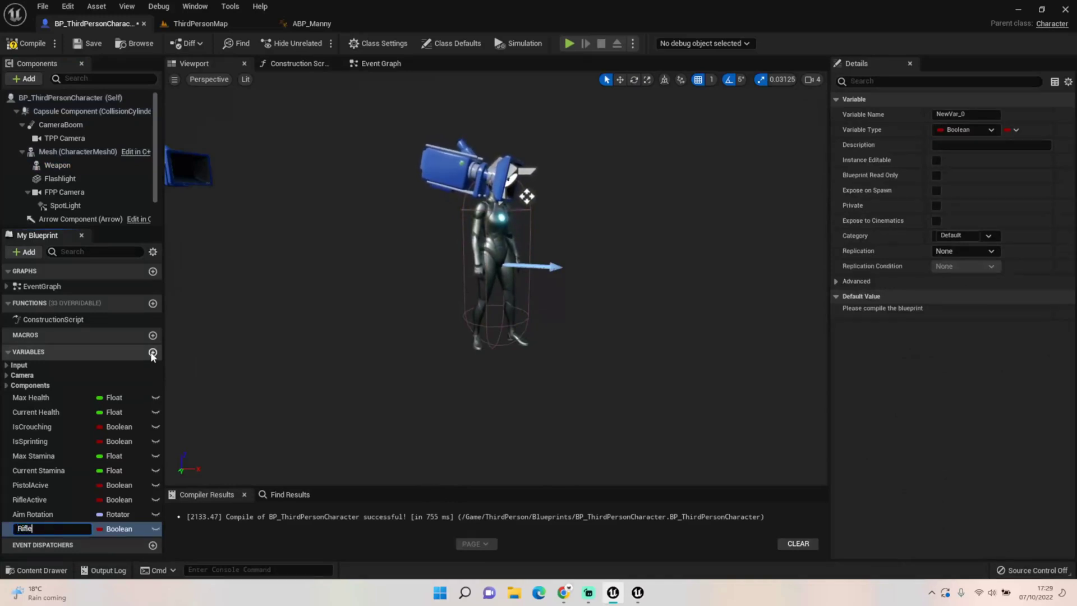
type("Rifle Weapon")
key("Return")
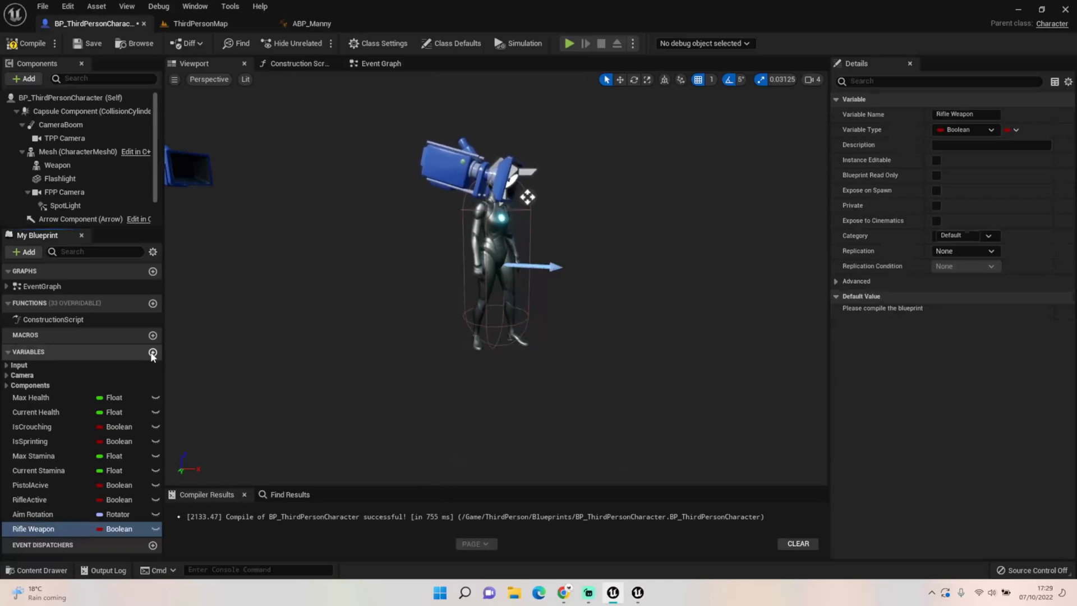
left_click(149, 355)
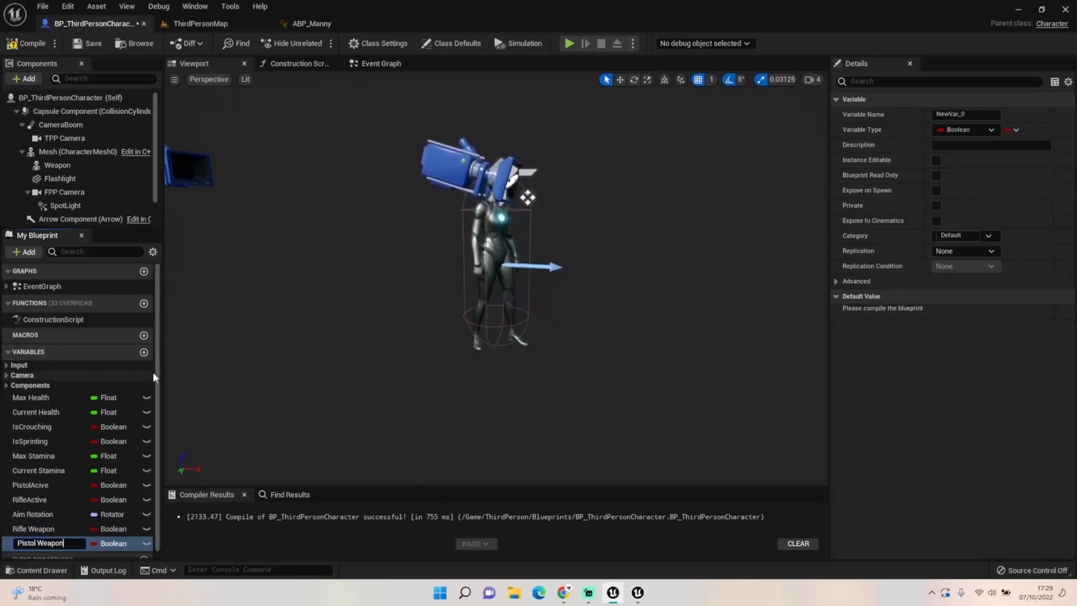
type("Pistol Weapon")
key("Return")
Change the Rifle Weapon variable's type to a Skeletal Mesh object reference.
left_click(128, 529)
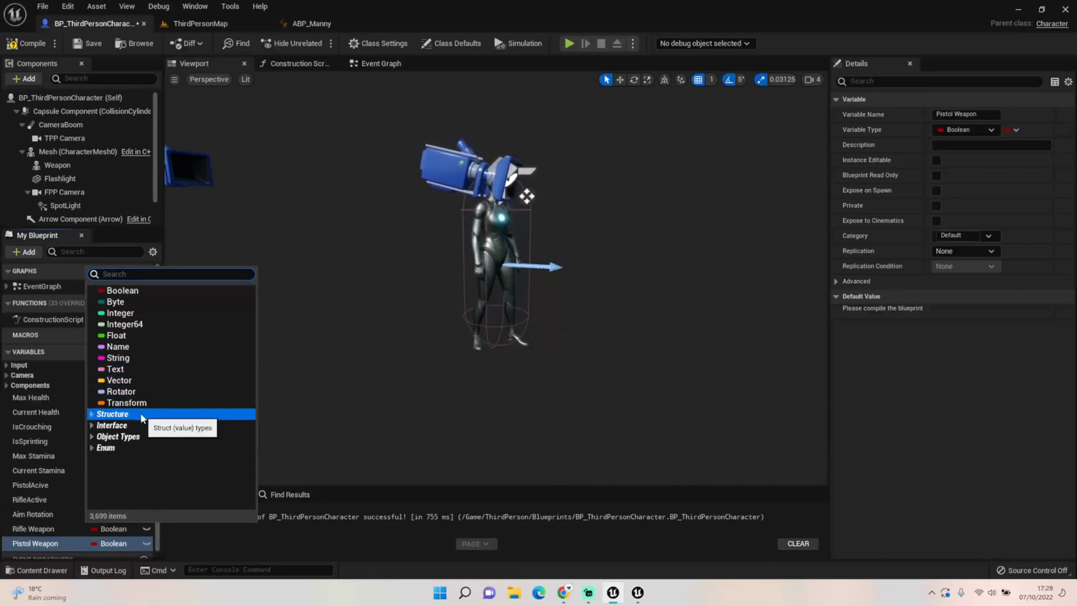
type("skele")
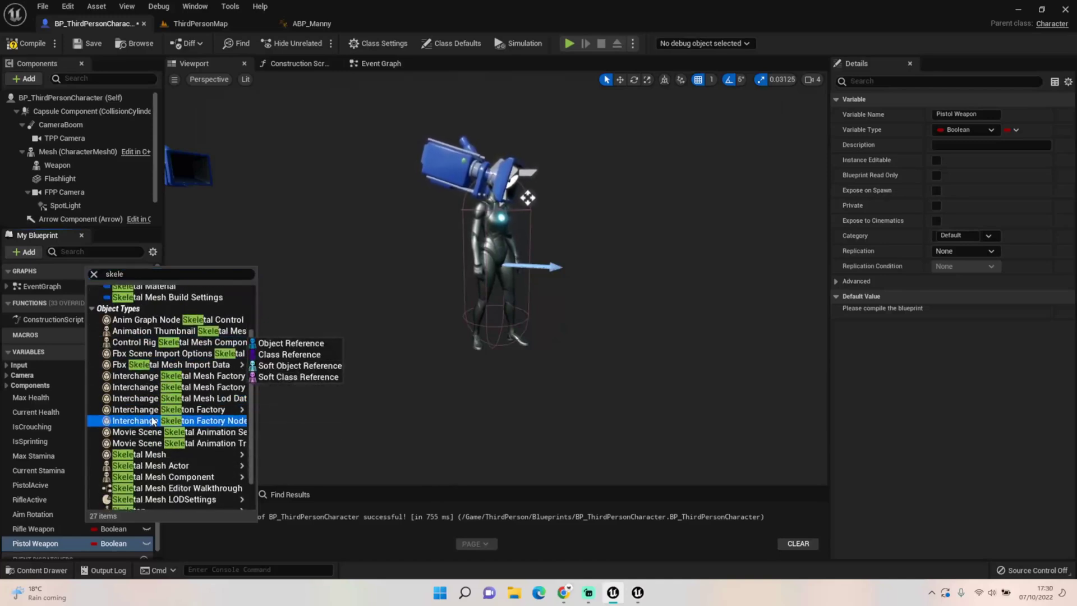
left_click(157, 455)
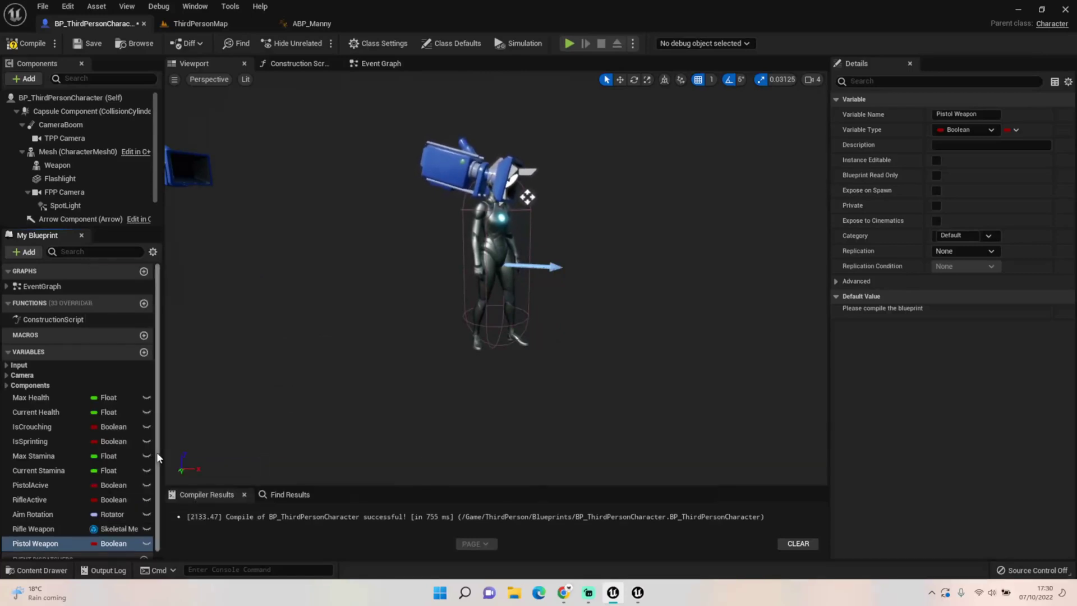
Change the Pistol Weapon variable's type to a Skeletal Mesh object reference.
left_click(132, 542)
type("skel")
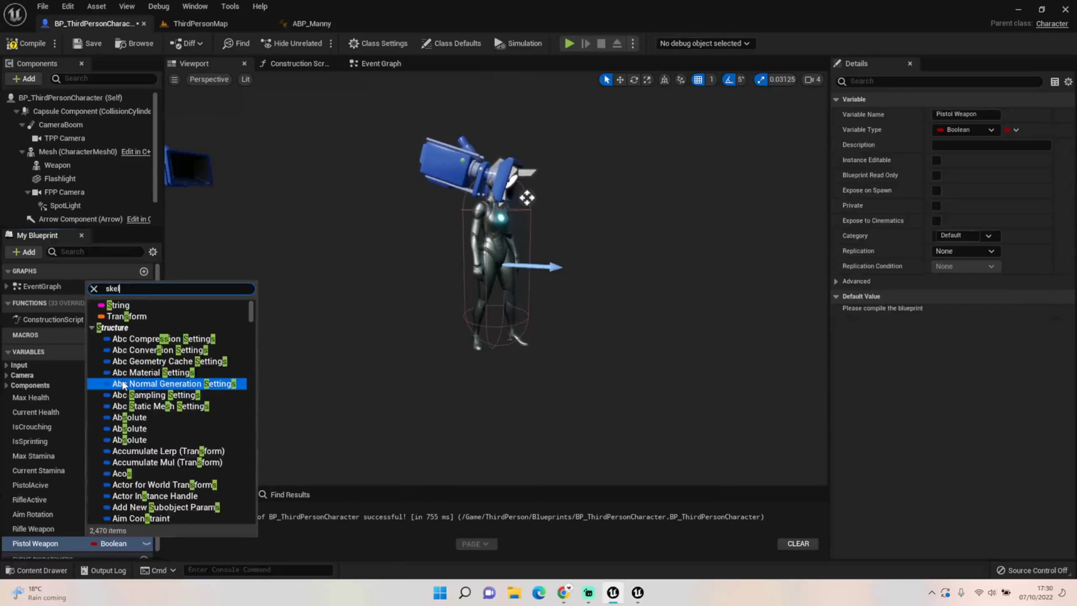
type("e")
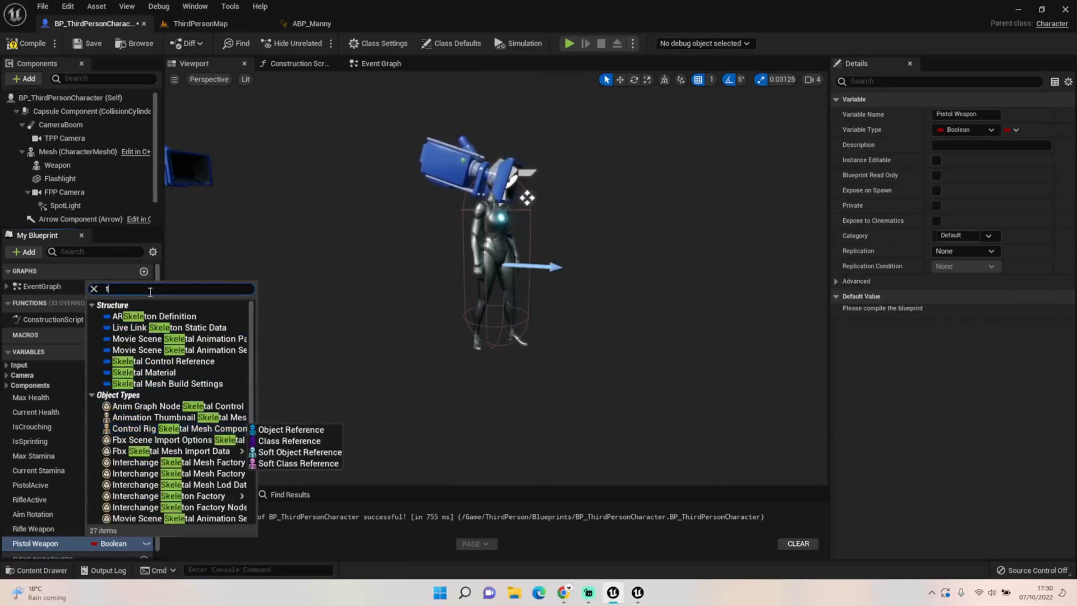
type("tal")
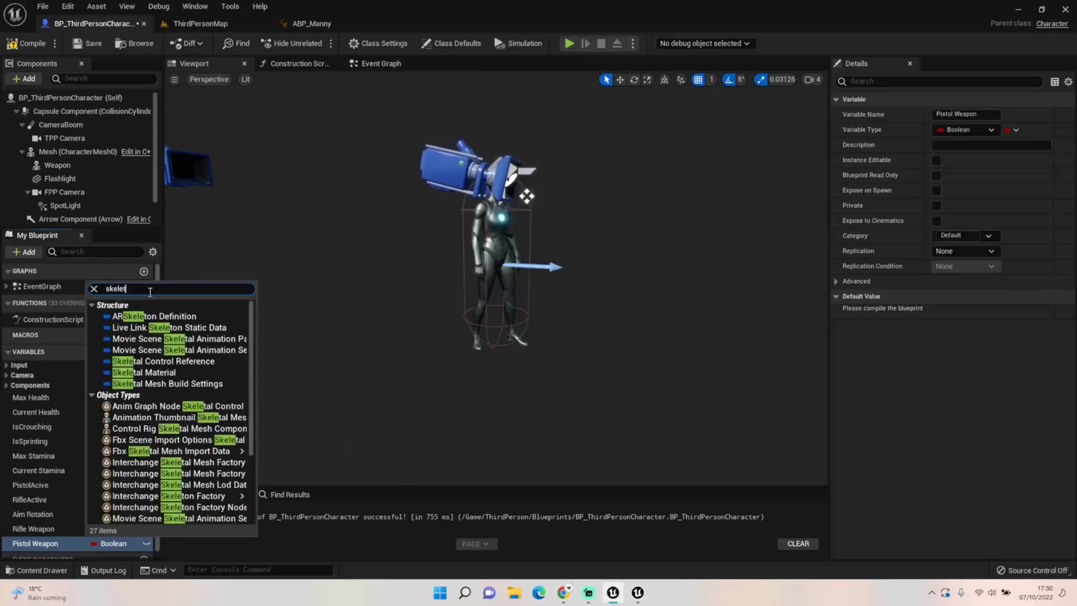
mouse_move(134, 496)
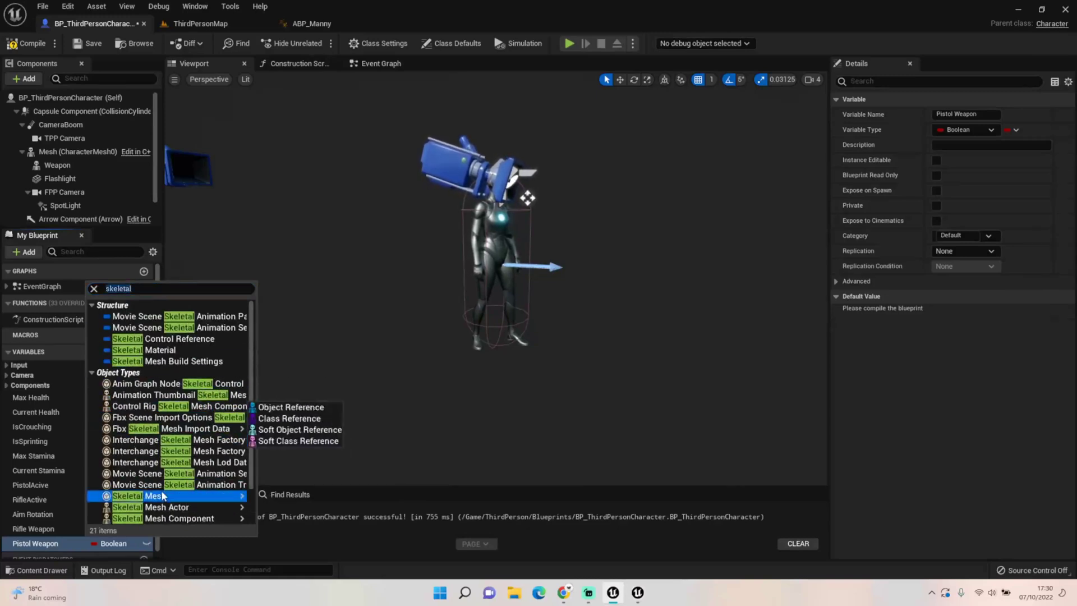
left_click(280, 408)
Assign Darkness_Pistol as the default value of the Rifle Weapon variable.
left_click(73, 529)
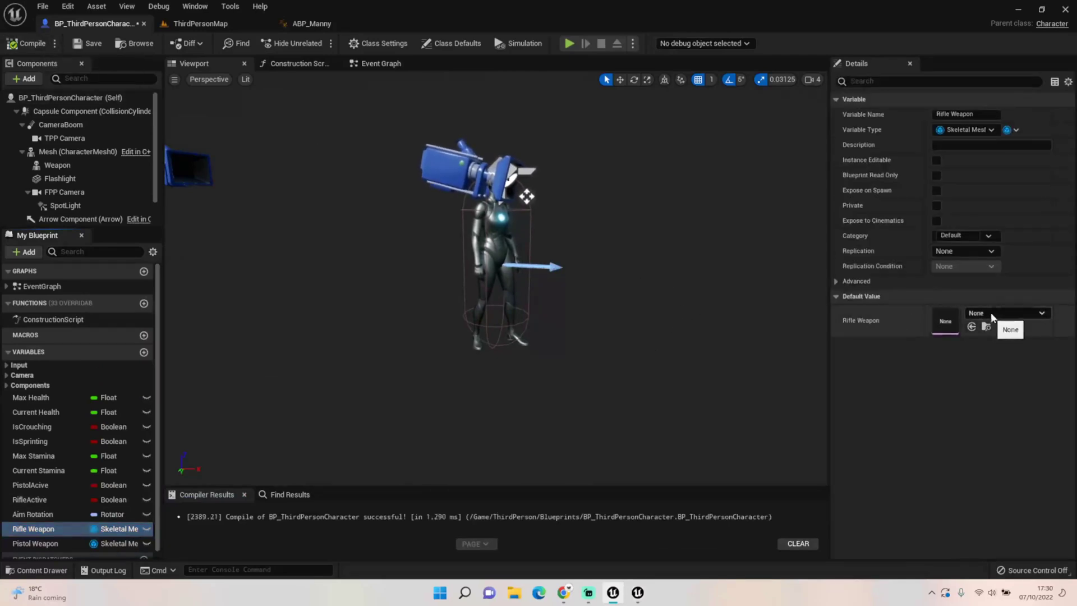
left_click(992, 314)
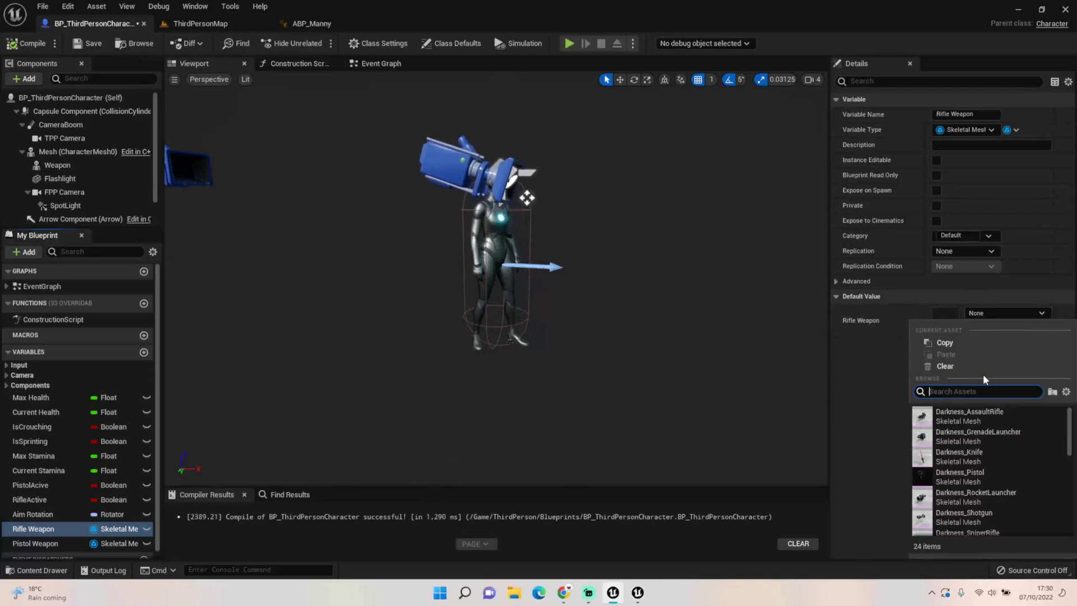
type("DArk")
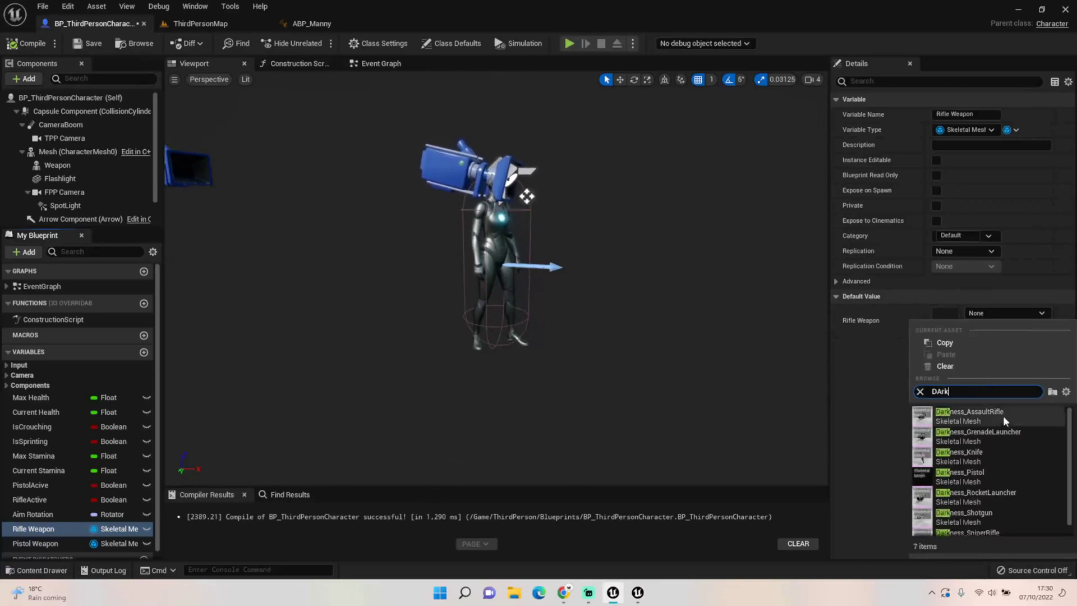
left_click(990, 474)
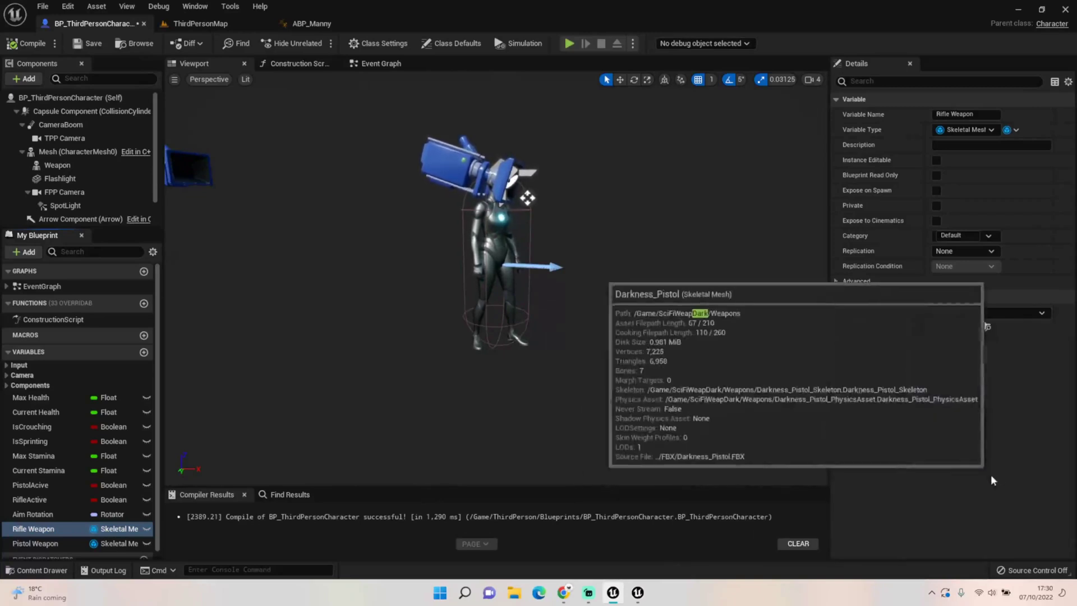
left_click(34, 543)
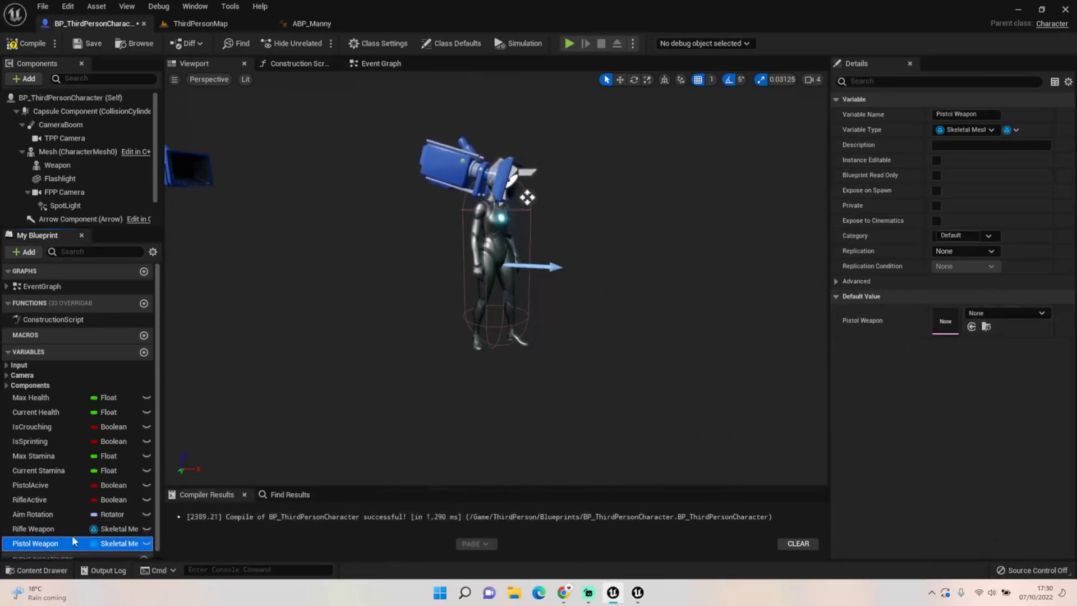
Set the default value of the Rifle Weapon variable to White_AssaultRifle.
left_click(56, 528)
left_click(1041, 313)
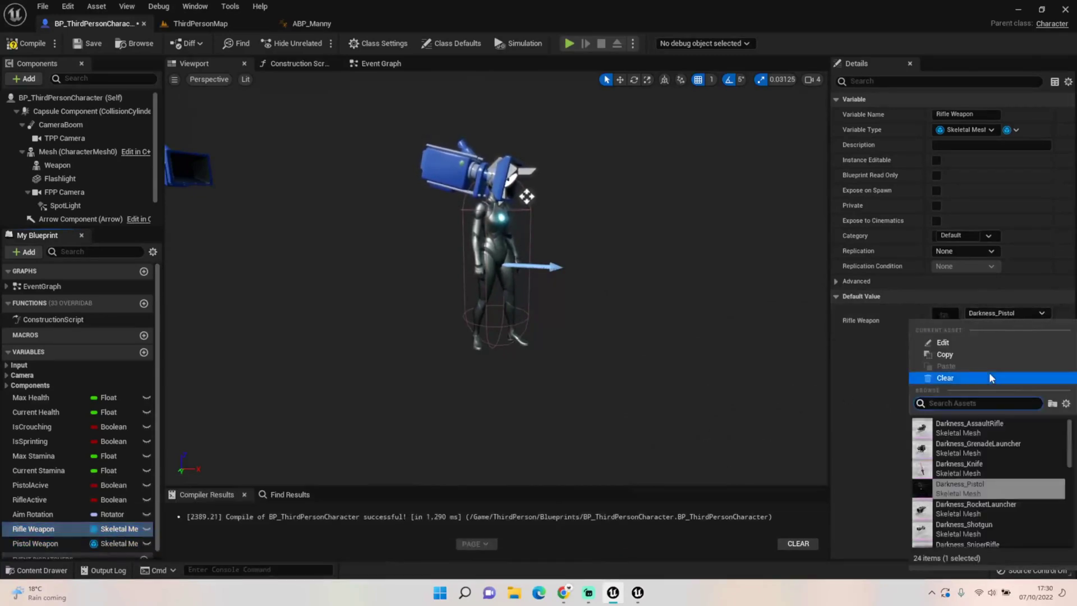
type("White")
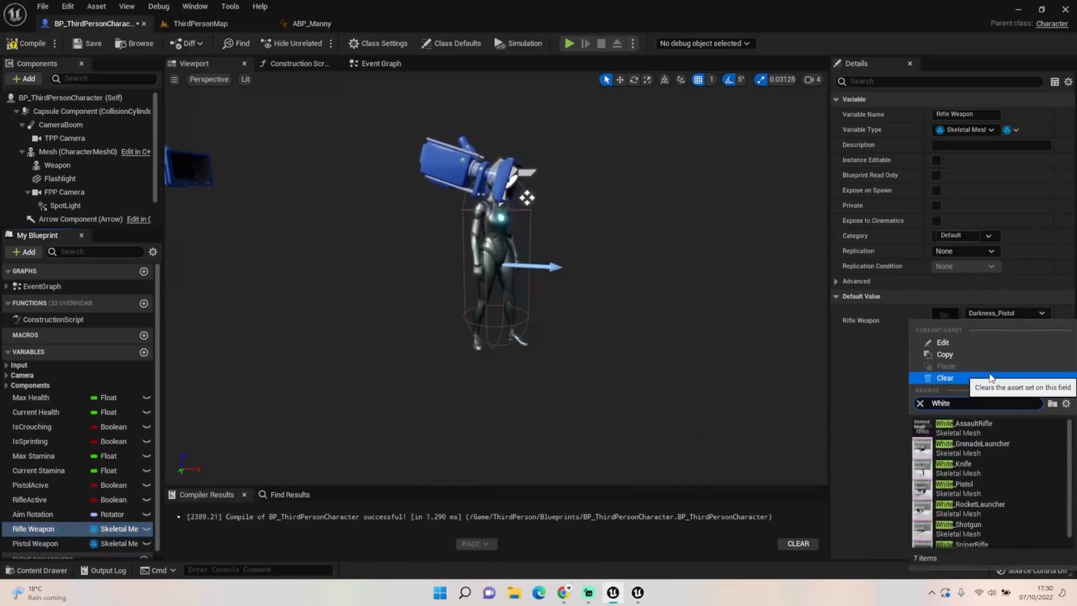
left_click(976, 428)
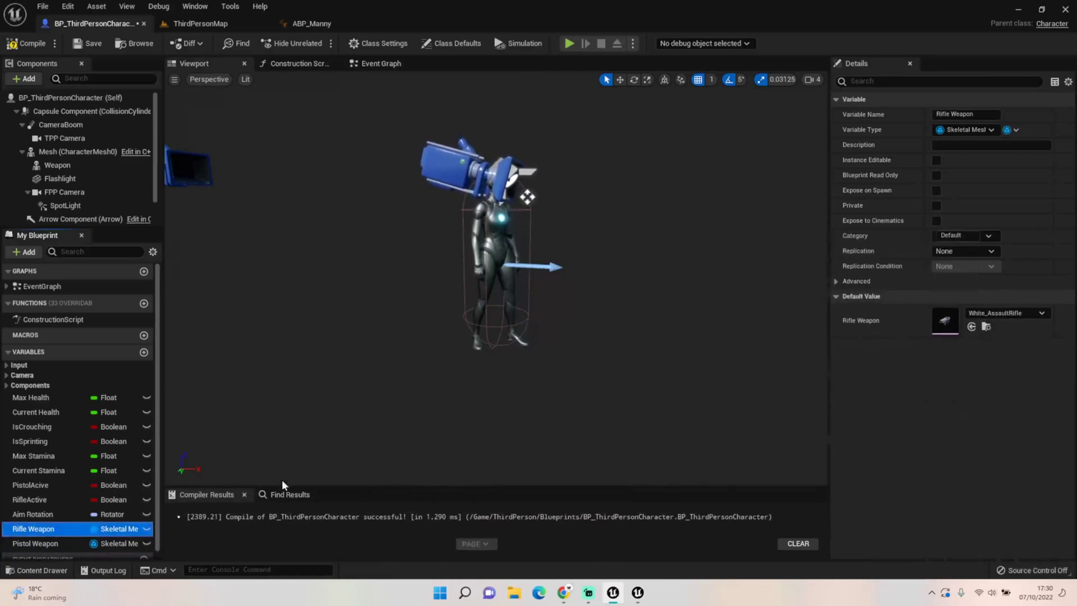
Set the default value of the Pistol Weapon variable to Darkness_Pistol.
left_click(34, 543)
left_click(985, 316)
type("Dar")
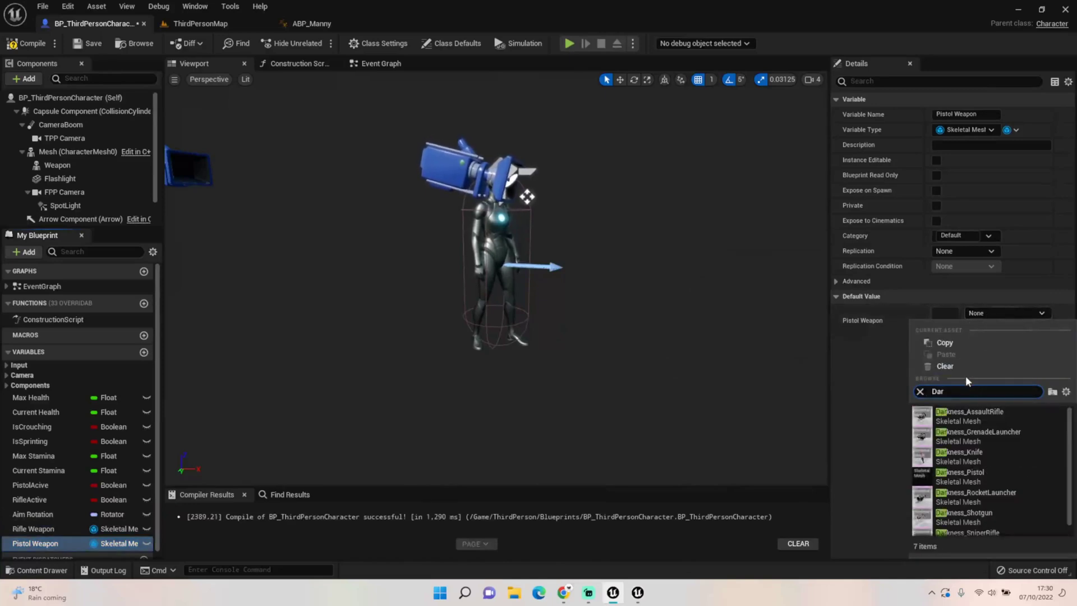
left_click(965, 475)
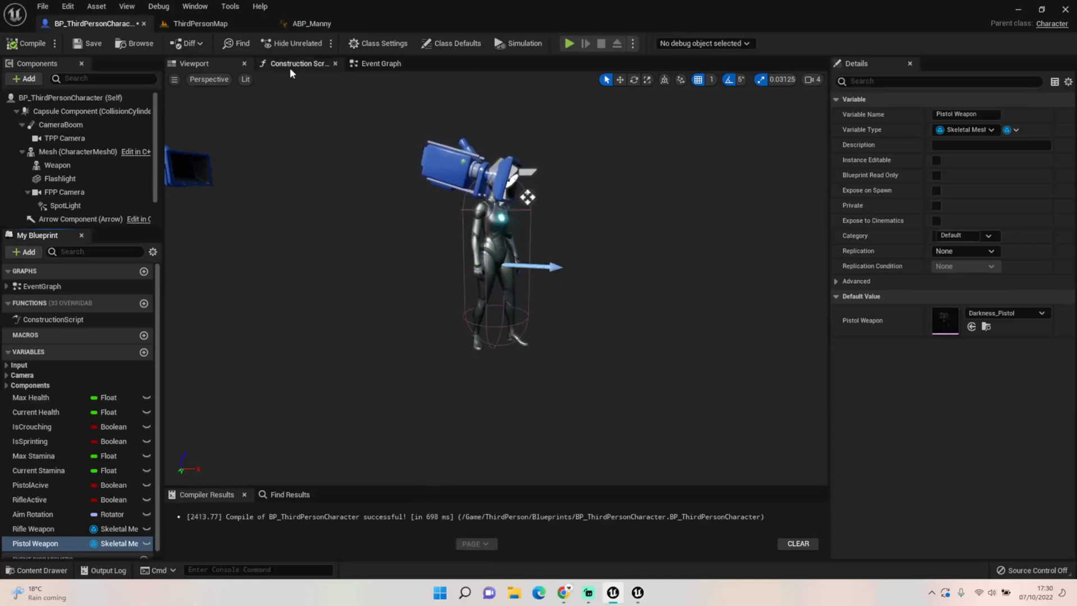
In the Event Graph, space apart the SET node pairs of InputAction TempRifle, with the True branch pair above the False branch pair.
left_click(389, 66)
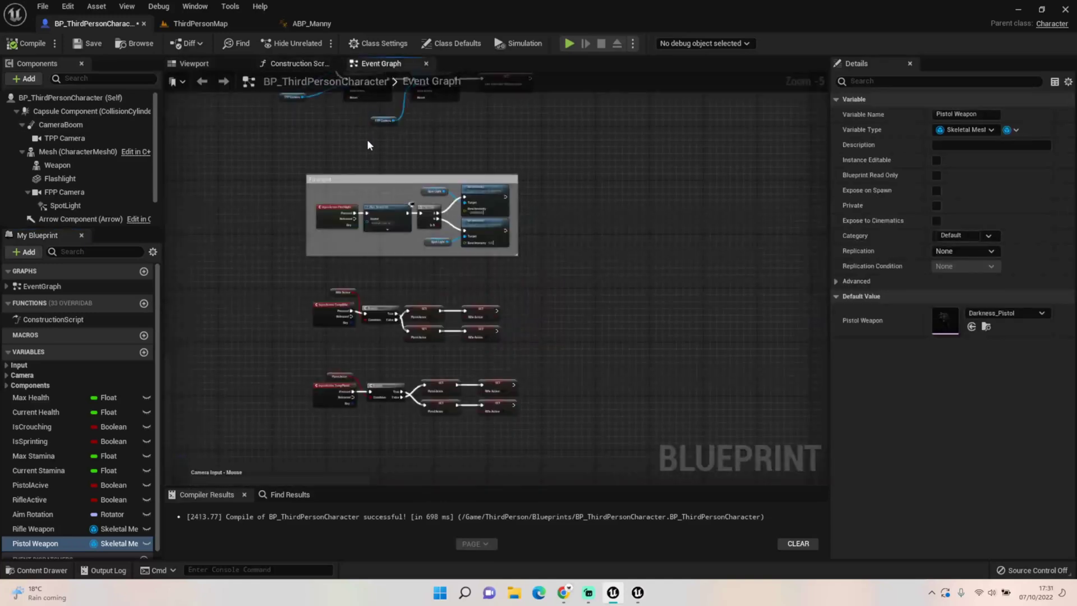
scroll(331, 313, "up", 2)
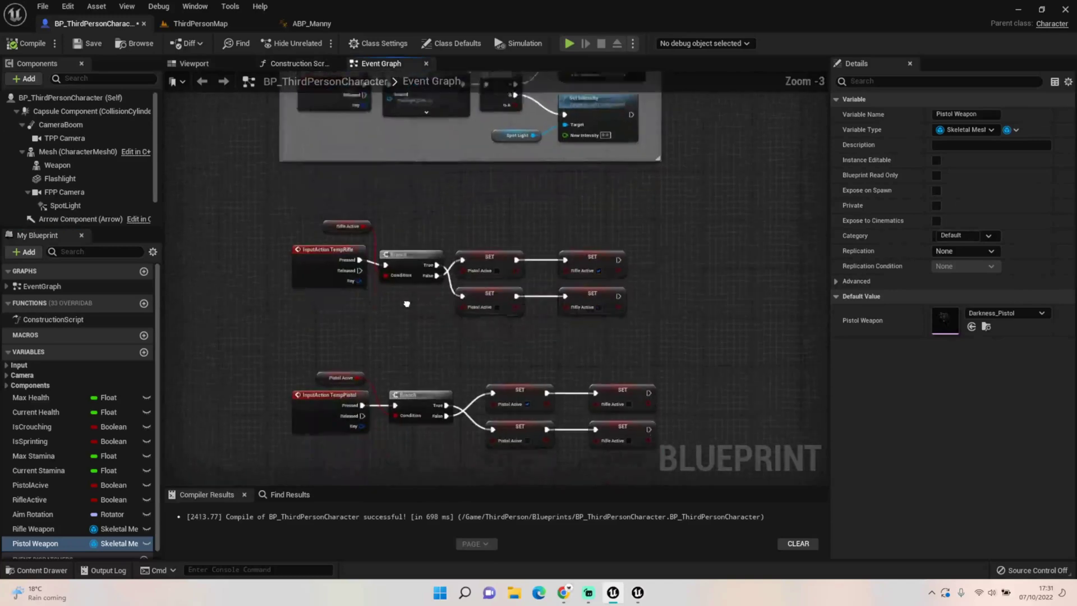
right_click_drag(432, 318, 373, 315)
left_click_drag(409, 190, 508, 238)
left_click_drag(443, 238, 454, 324)
left_click_drag(427, 244, 461, 203)
left_click_drag(455, 315, 515, 330)
left_click_drag(449, 322, 443, 285)
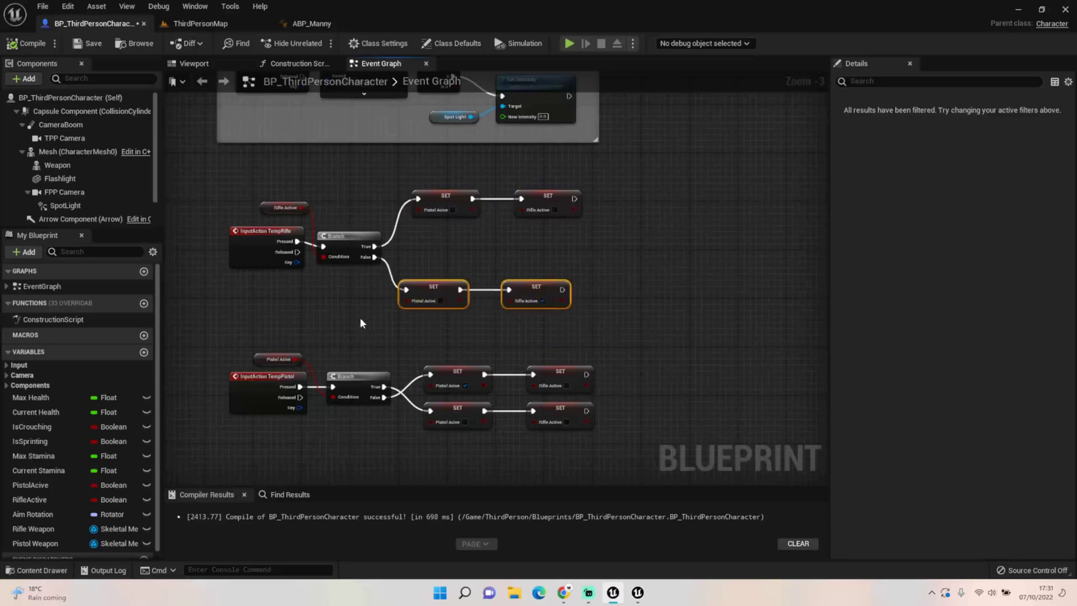
Space apart the SET node pairs of InputAction TempPistol, raising the upper pair and lowering the lower pair.
right_click_drag(338, 335, 356, 269)
left_click_drag(231, 272, 556, 375)
right_click_drag(474, 410, 481, 347)
left_click_drag(296, 268, 294, 292)
left_click_drag(443, 244, 572, 271)
left_click_drag(477, 272, 474, 241)
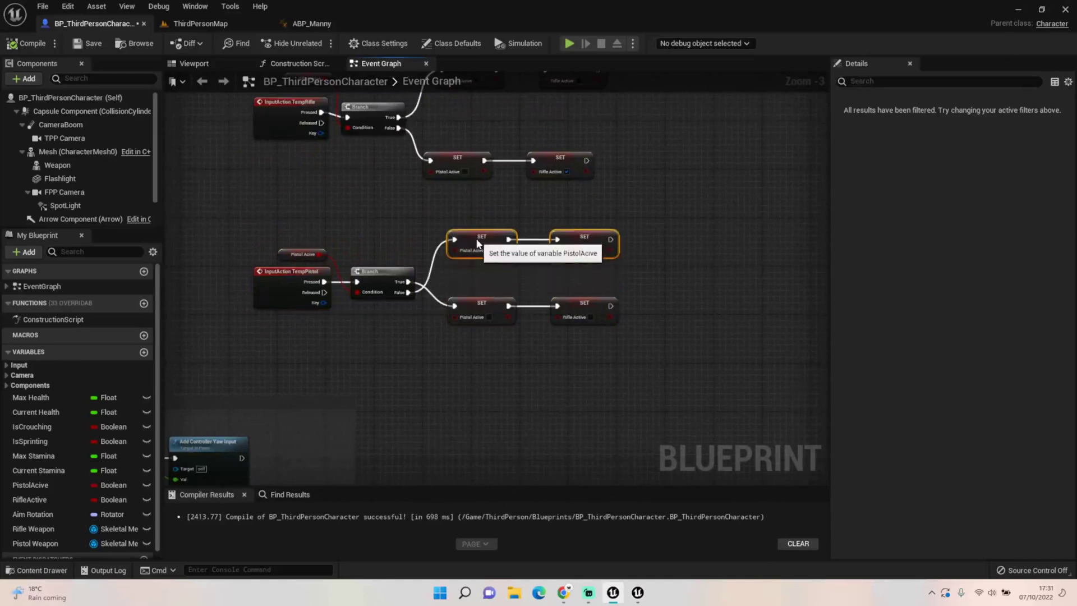
left_click_drag(469, 278, 561, 309)
left_click_drag(485, 303, 484, 344)
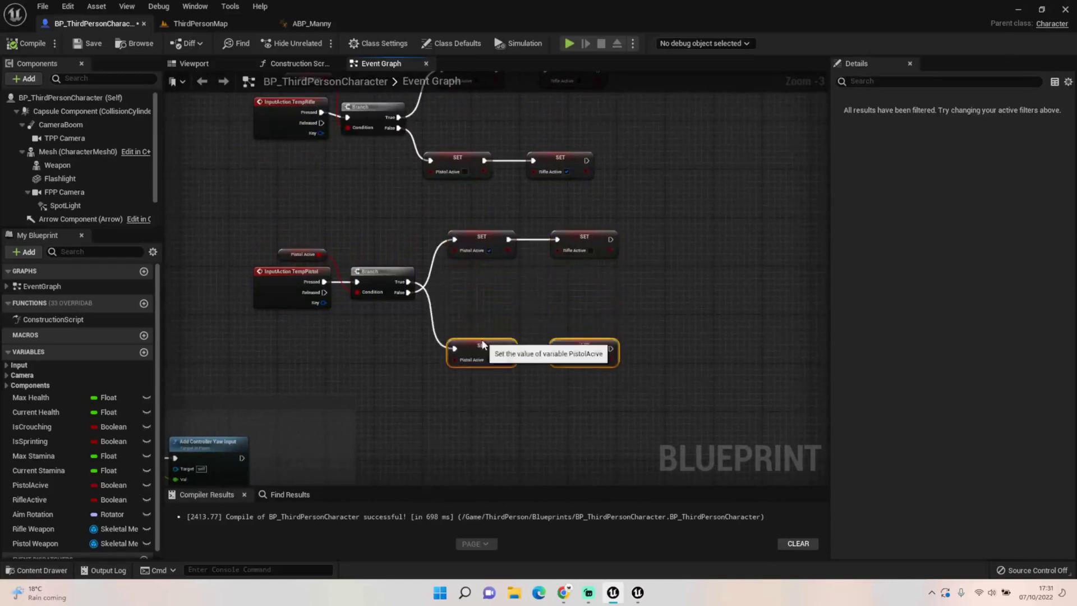
left_click(483, 297)
Add a reference to the Weapon component to the graph and create a Set Skeletal Mesh node targeting it.
right_click_drag(522, 300, 493, 312)
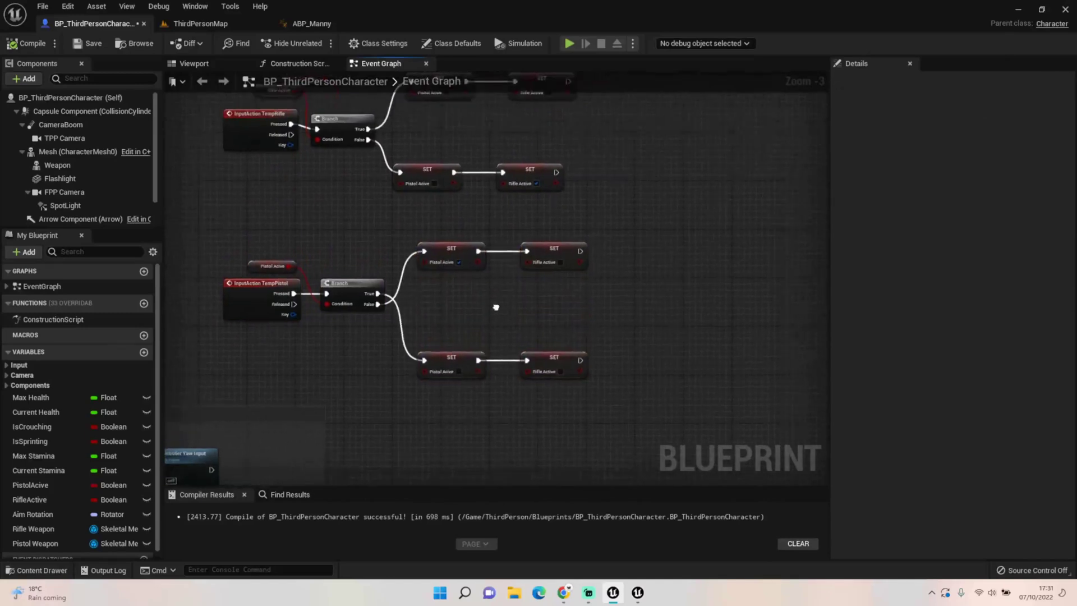
left_click_drag(58, 165, 485, 207)
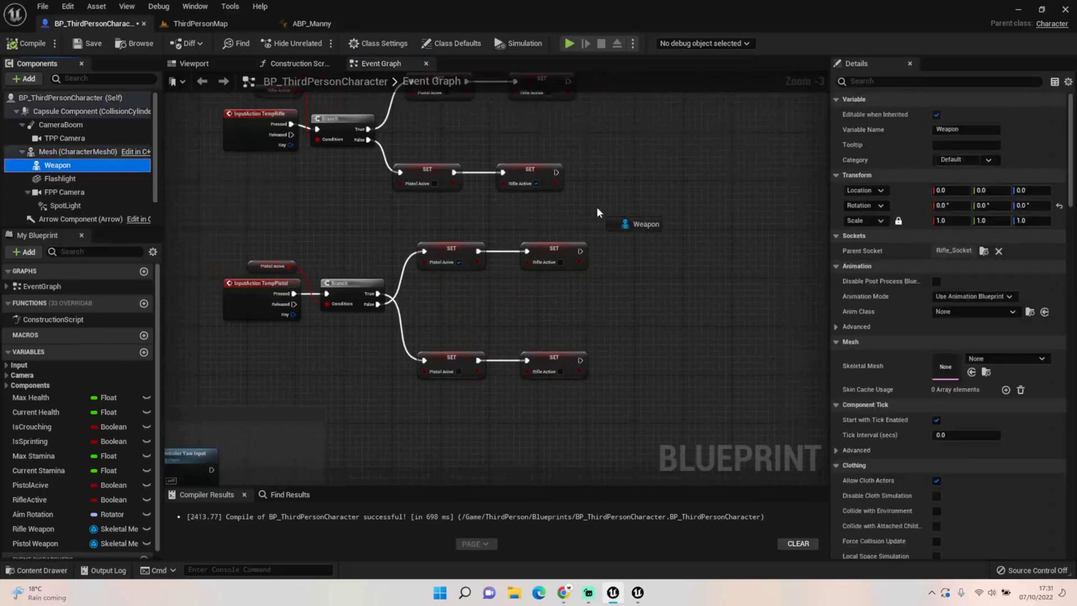
left_click_drag(597, 212, 603, 214)
right_click_drag(627, 246, 552, 257)
left_click_drag(552, 248, 599, 224)
type("Set")
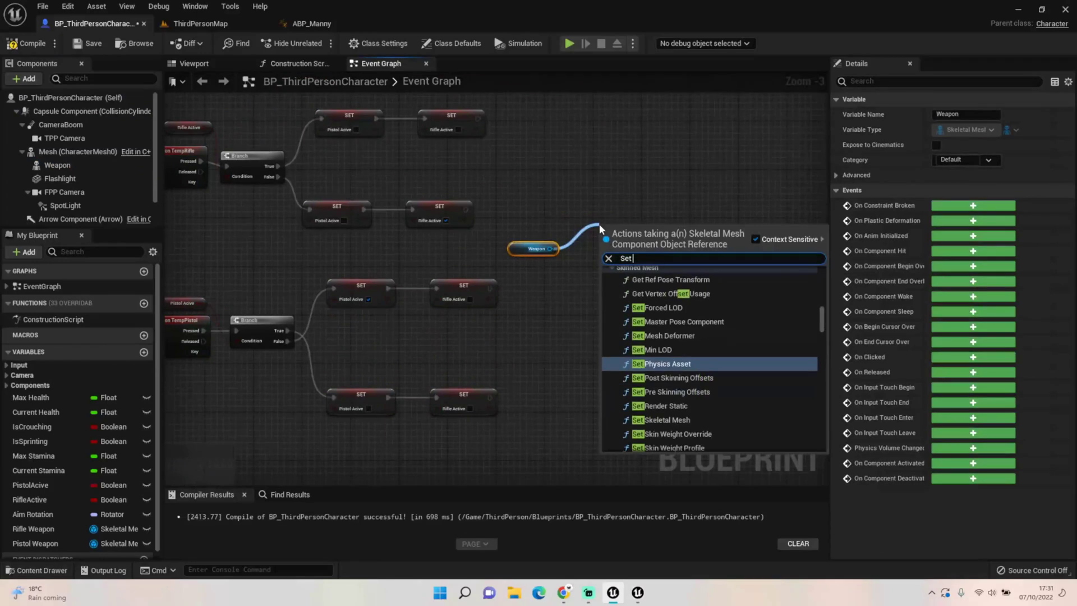
type(" skel")
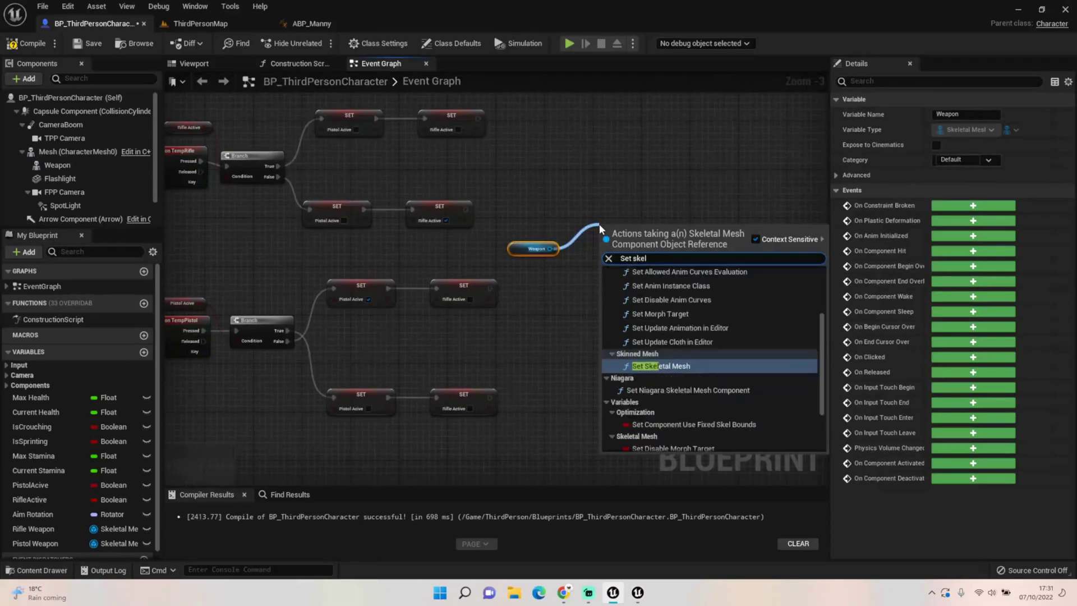
left_click(658, 364)
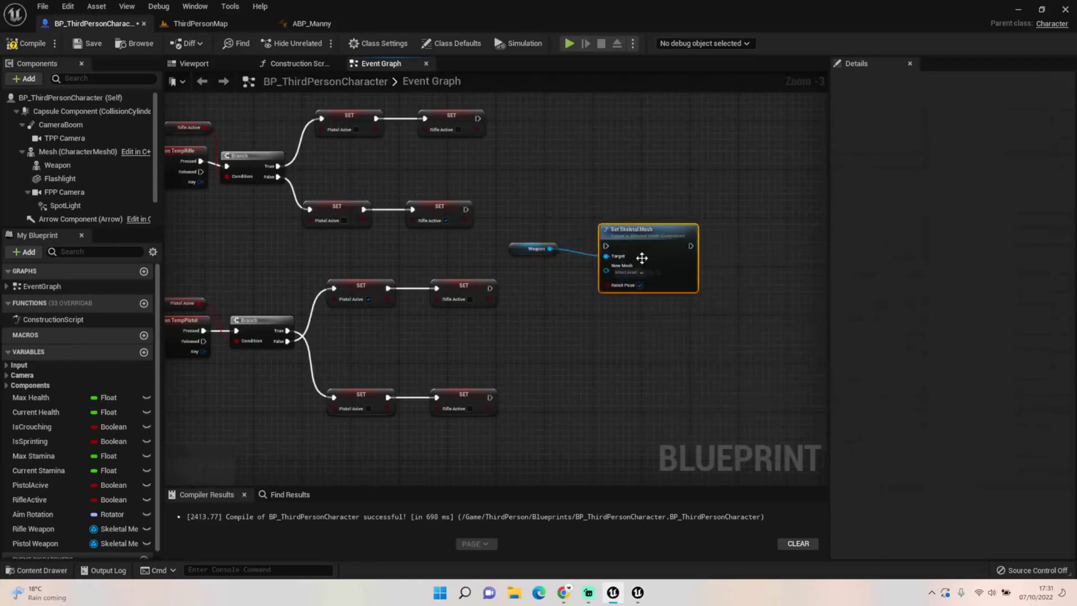
left_click_drag(638, 221, 671, 219)
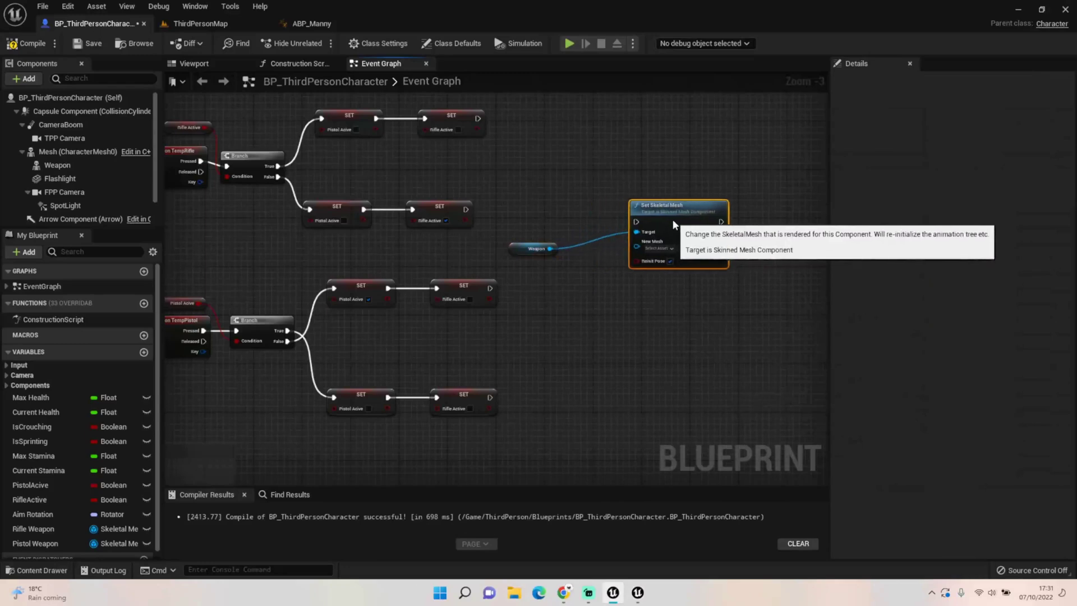
Place the Set Skeletal Mesh node and its Weapon reference beside the SET nodes of InputAction TempRifle.
right_click_drag(597, 282, 579, 304)
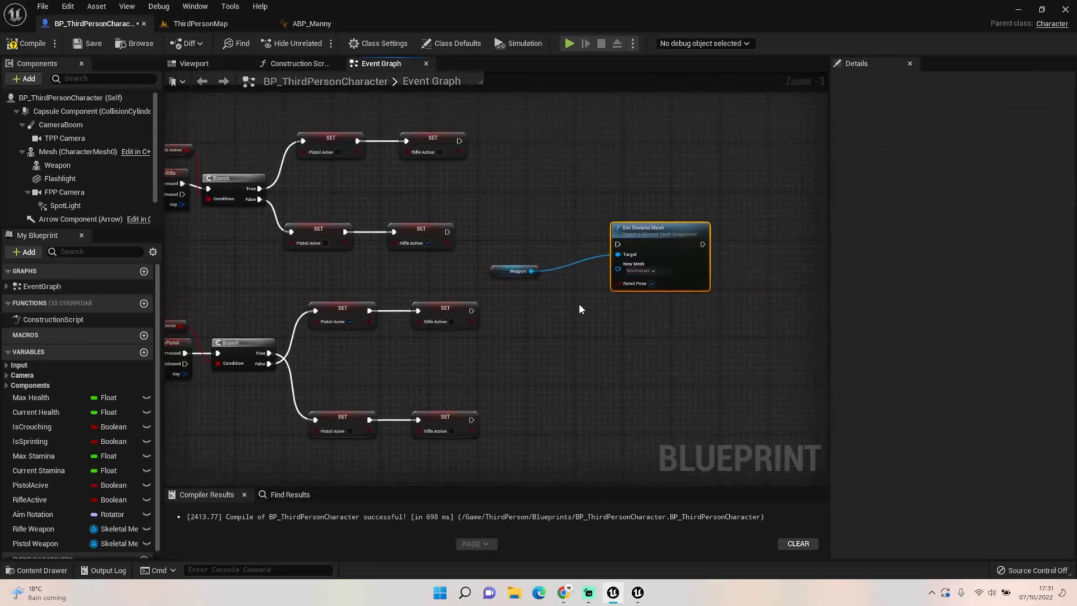
right_click_drag(582, 305, 641, 300)
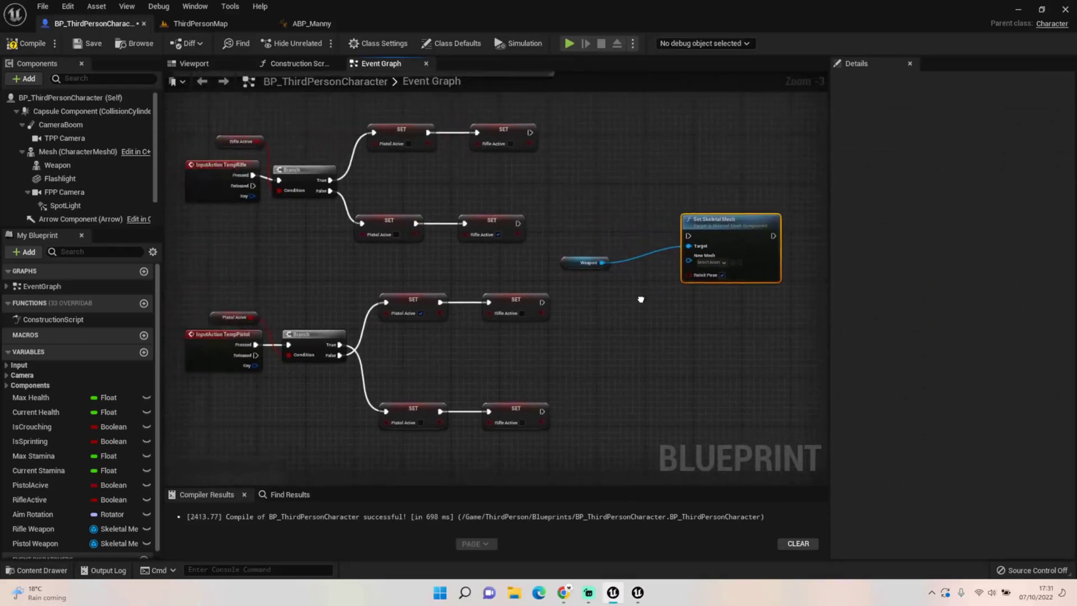
left_click_drag(694, 219, 627, 116)
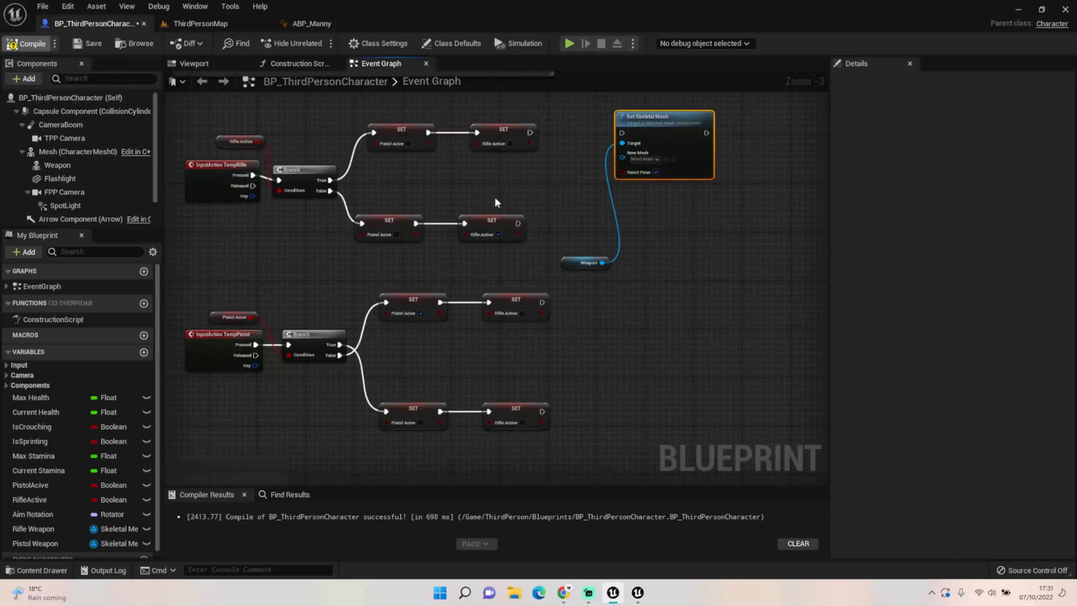
left_click_drag(565, 258, 505, 204)
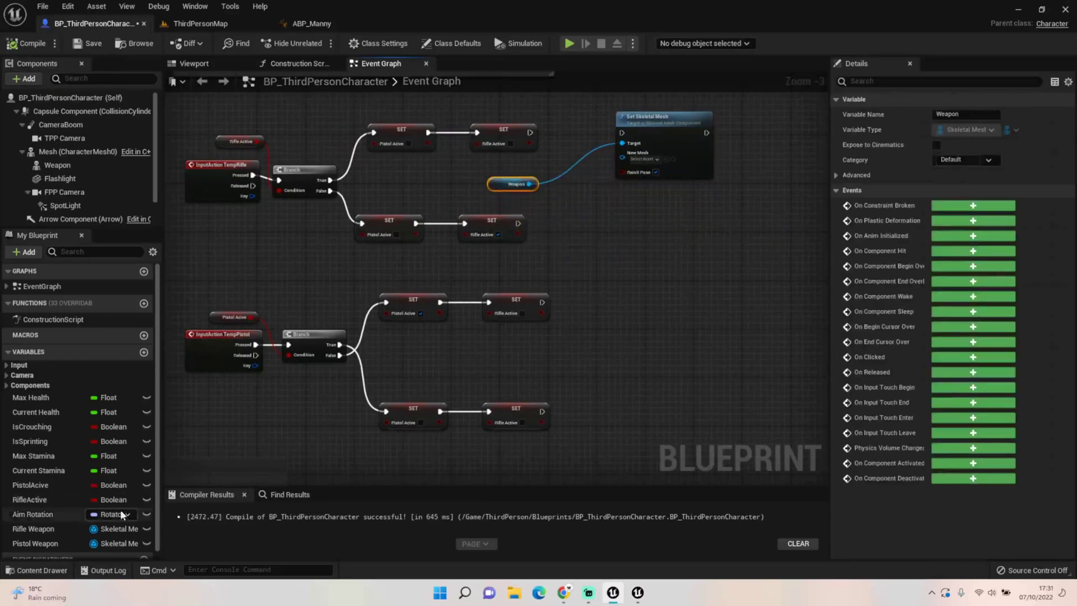
Feed a Rifle Weapon getter into New Mesh and run Set Skeletal Mesh after the False branch's Rifle Active SET node of TempRifle.
left_click_drag(53, 529, 511, 392)
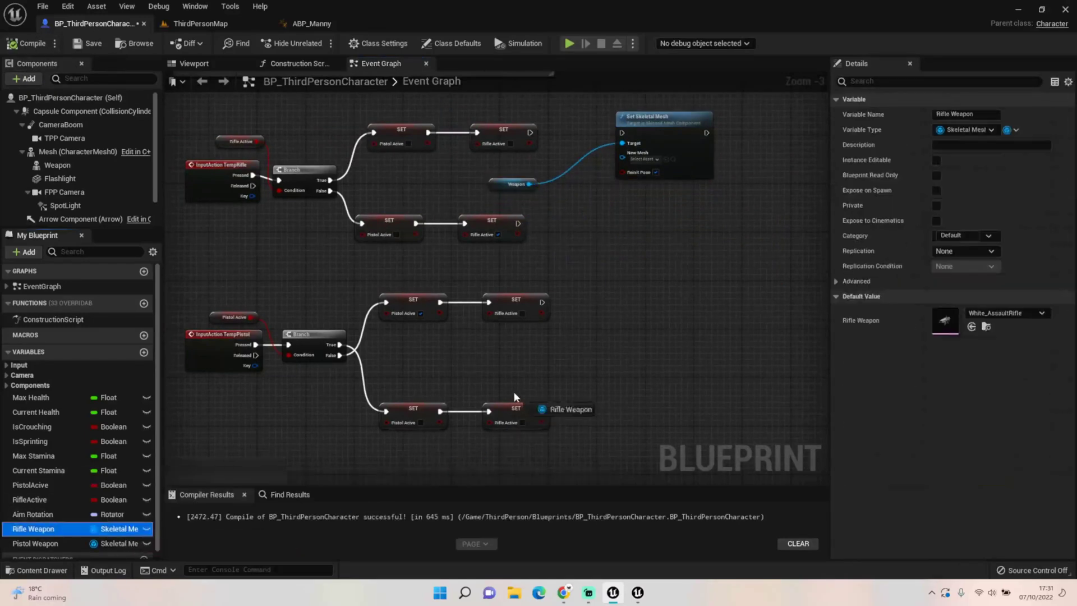
left_click_drag(515, 98, 495, 253)
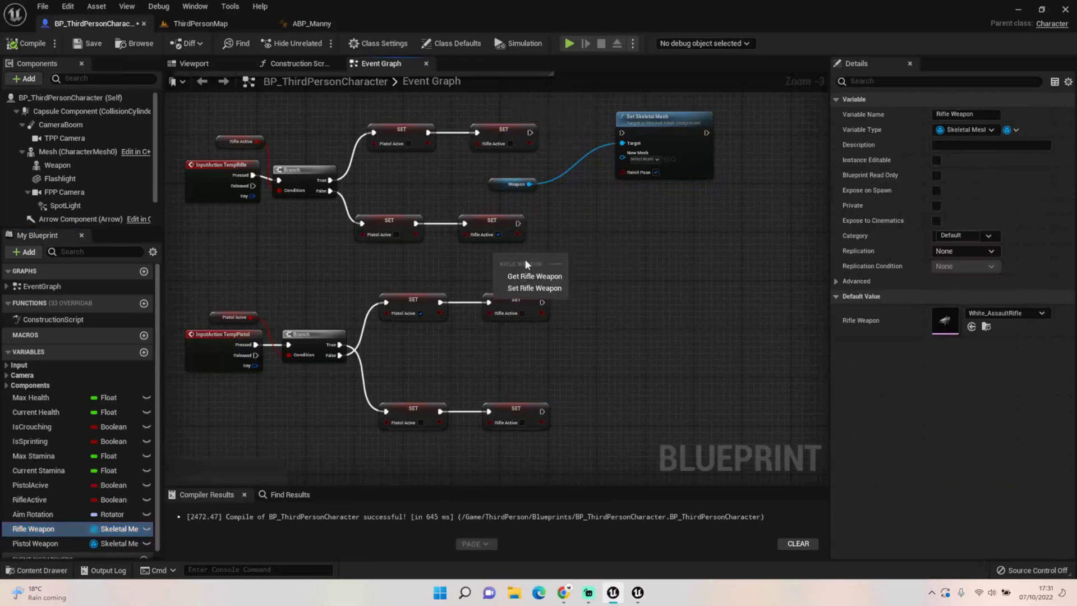
left_click(540, 279)
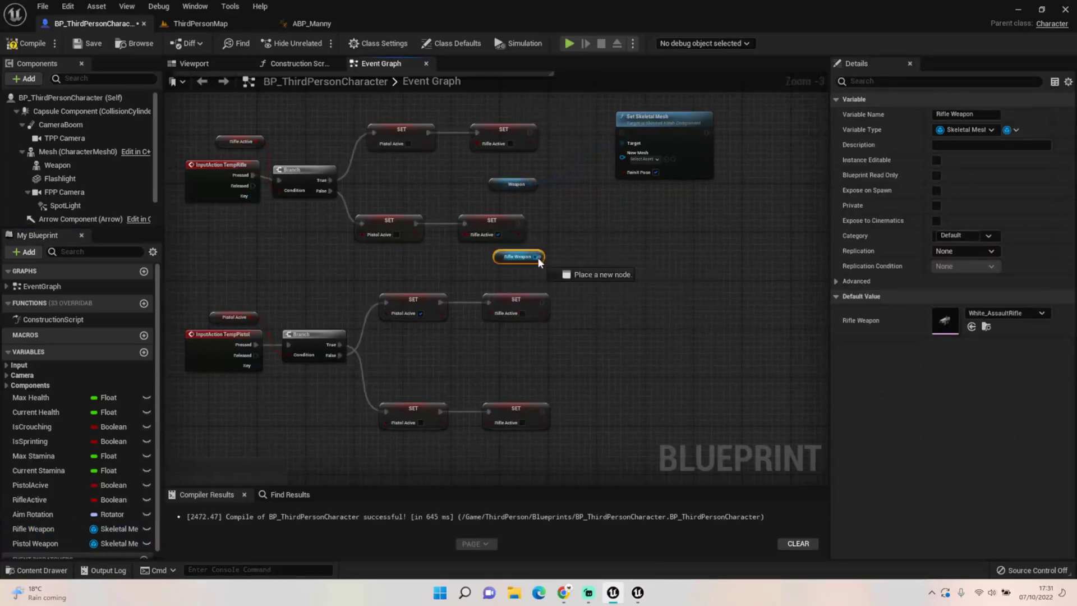
left_click_drag(538, 256, 614, 217)
left_click_drag(518, 223, 590, 224)
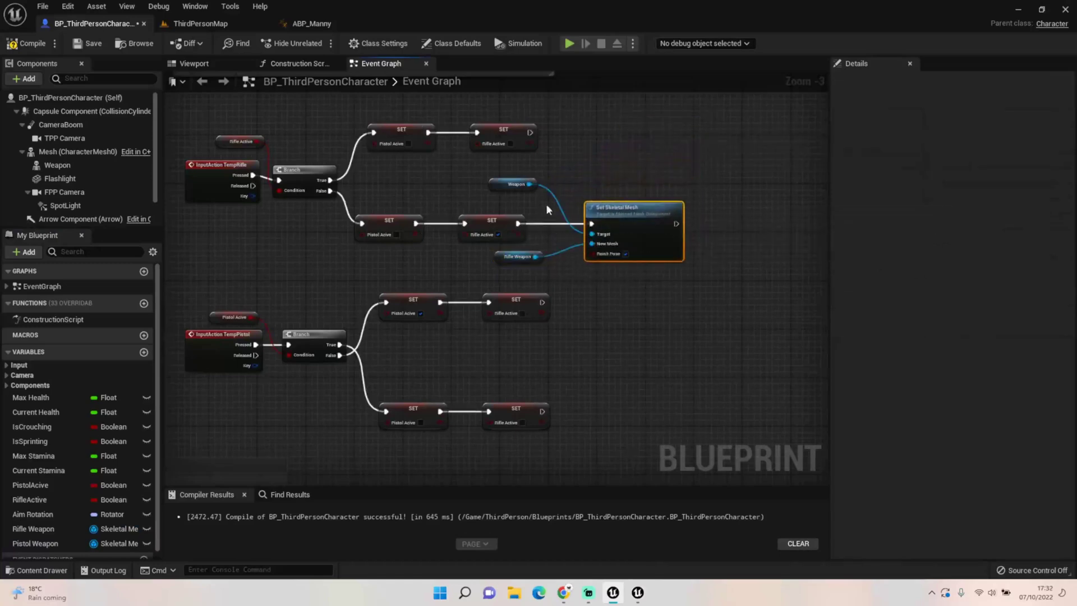
Duplicate Set Skeletal Mesh after TempRifle's True branch SET nodes, with Weapon as its target and New Mesh left empty.
left_click(494, 183)
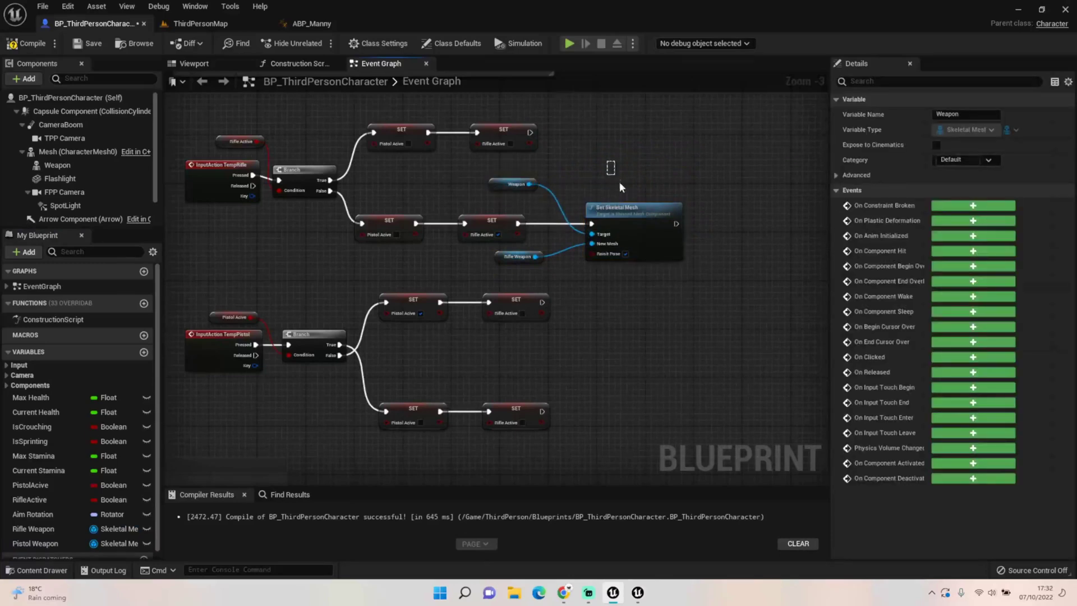
left_click(623, 209)
key("ctrl+c")
key("ctrl+v")
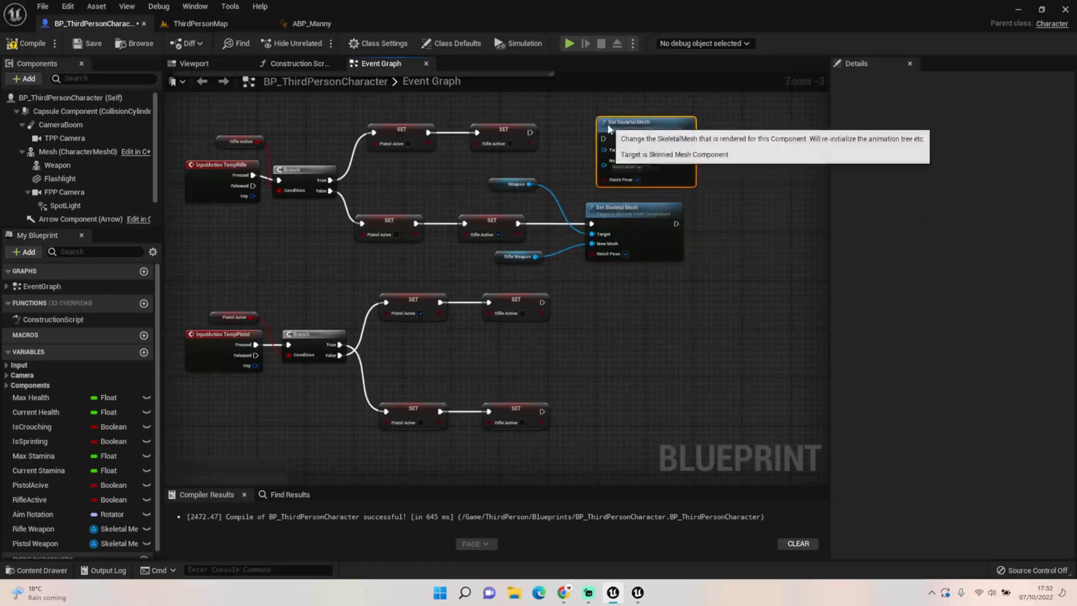
mouse_move(603, 139)
left_mouse_down()
mouse_move(531, 136)
mouse_move(596, 138)
left_mouse_up()
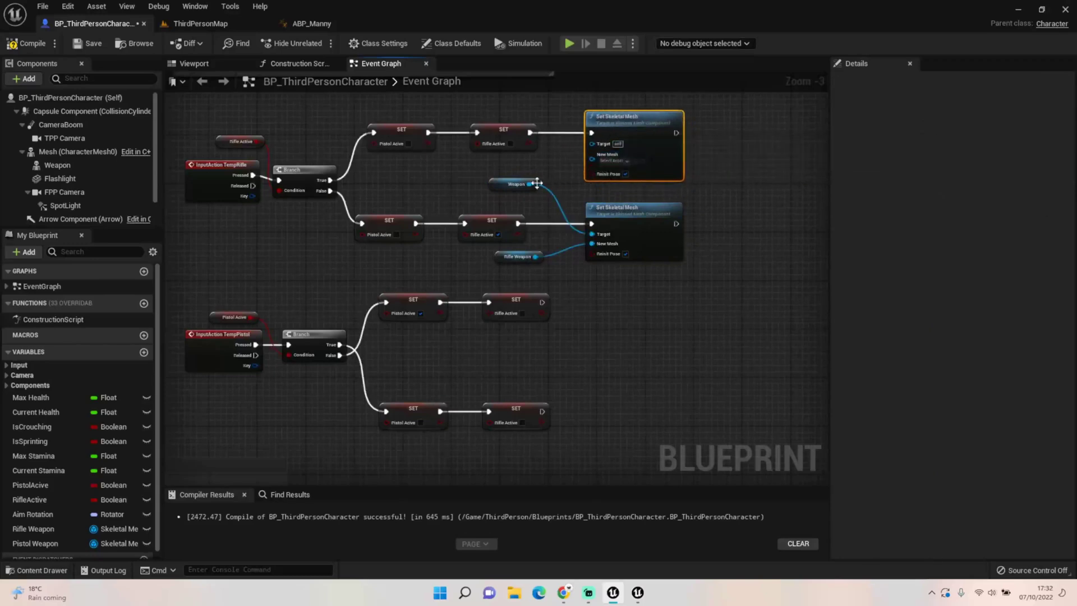
left_click_drag(536, 184, 545, 179)
left_click_drag(599, 147, 598, 145)
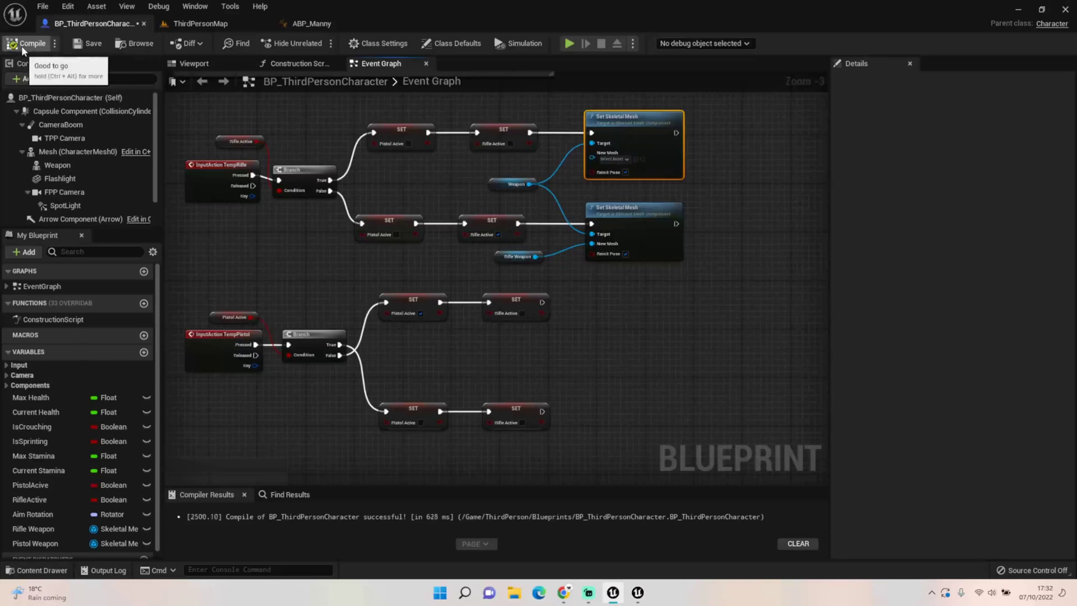
Play-test ThirdPersonMap, toggling the rifle on and off several times, and stop the session.
left_click(197, 23)
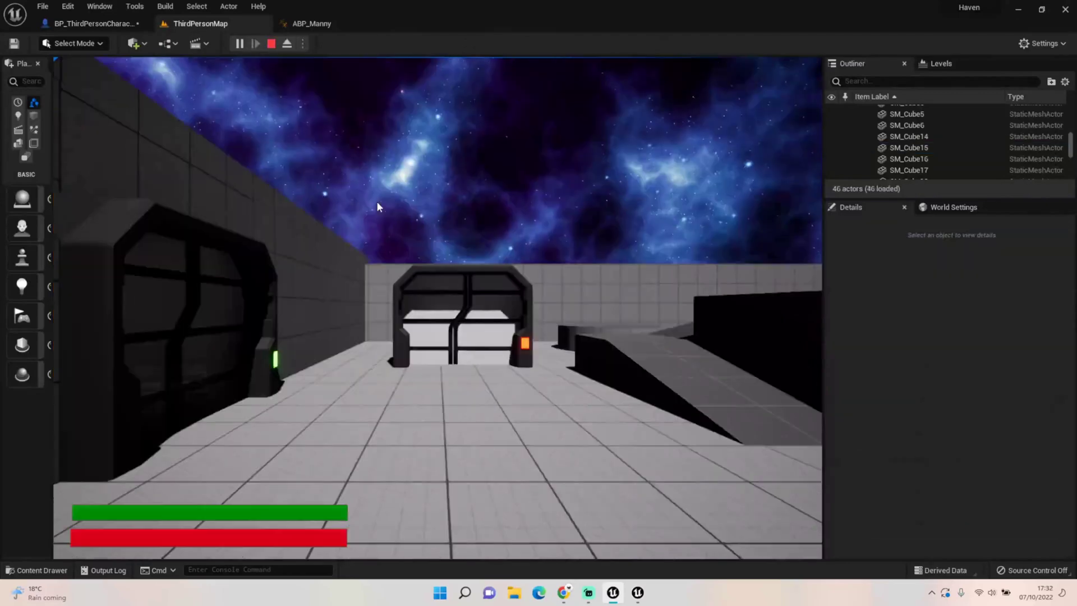
left_click(377, 203)
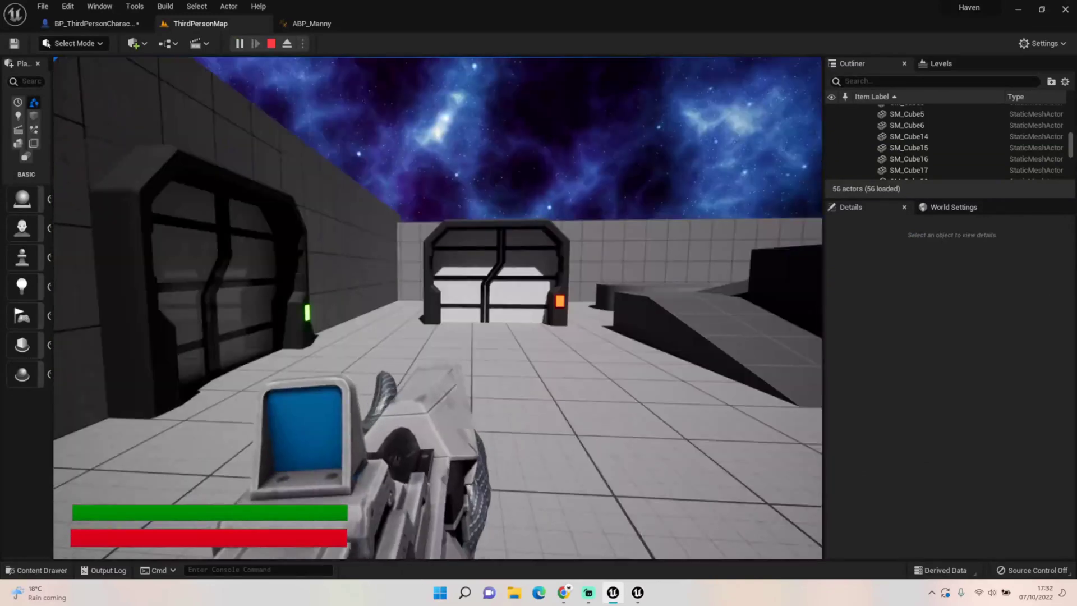
key("1")
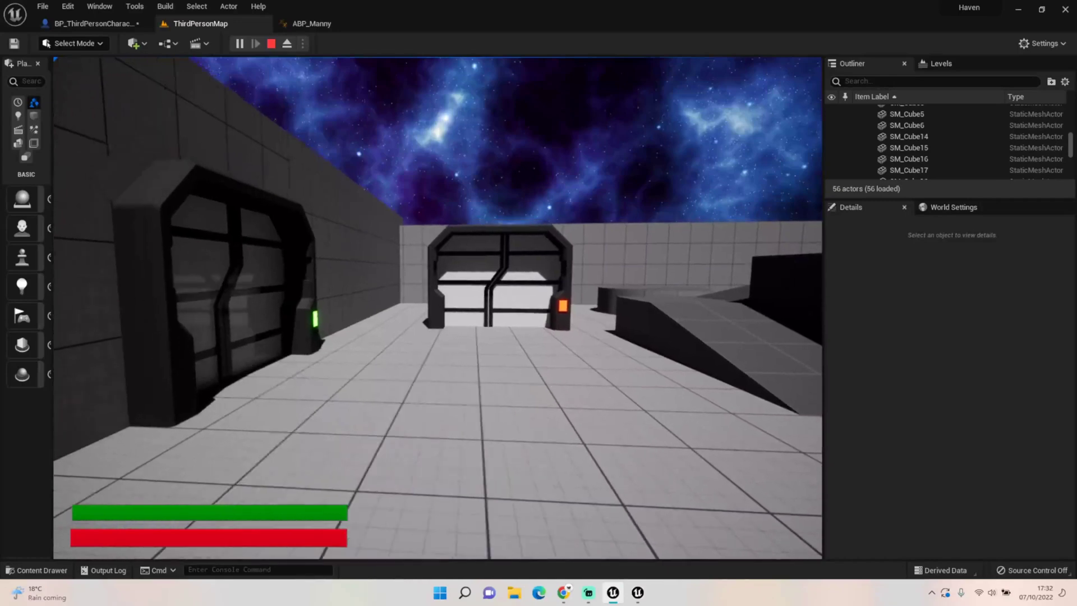
key("1")
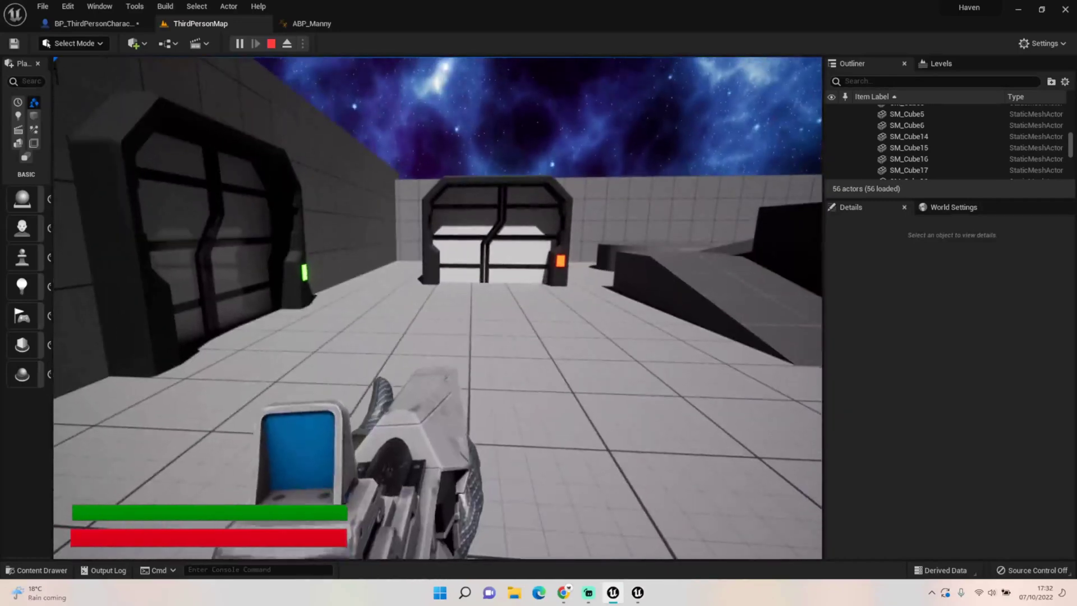
key("1")
key("1")
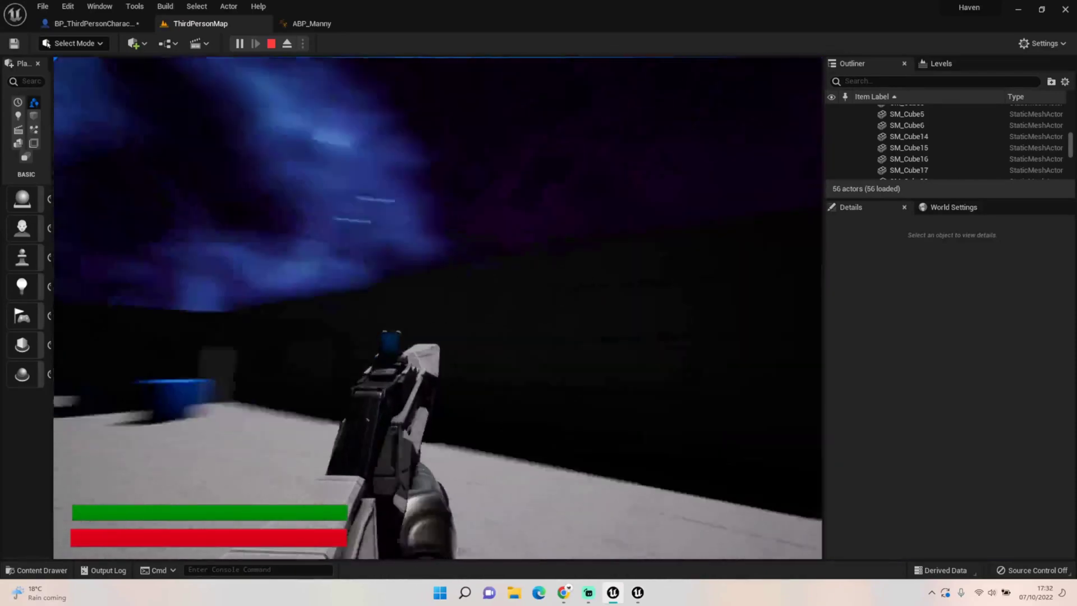
key("Escape")
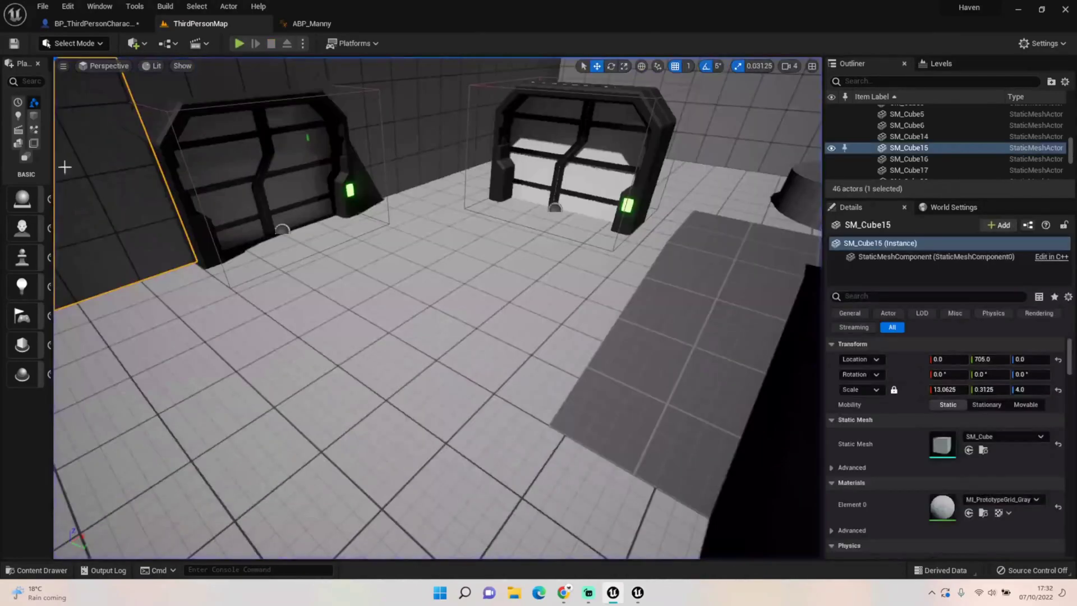
Copy the Weapon reference and both Set Skeletal Mesh nodes in BP_ThirdPersonCharacter and paste them beside the SET nodes of TempPistol.
left_click(109, 25)
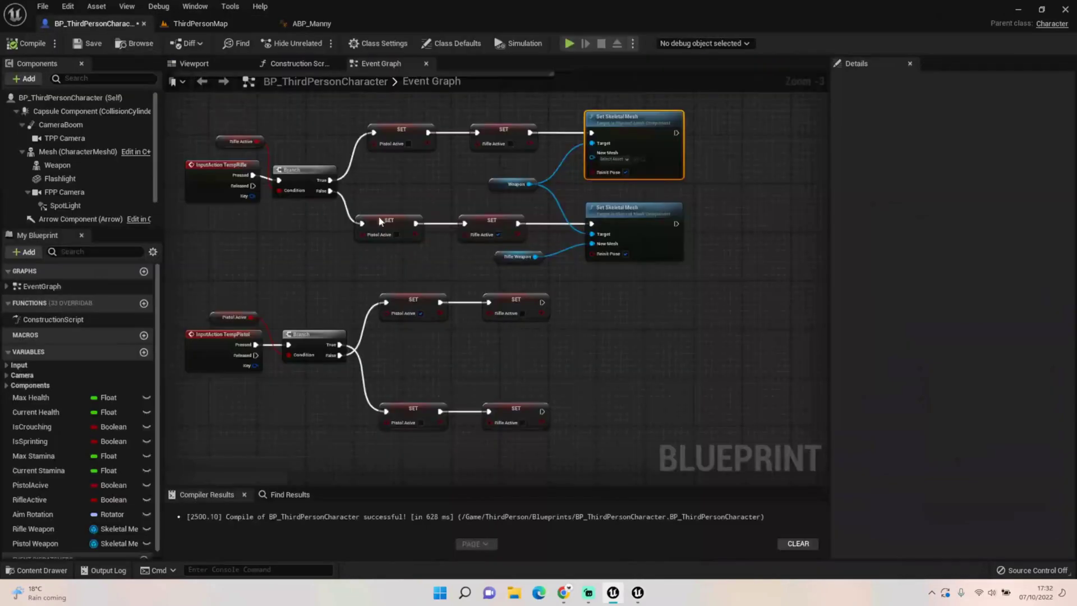
right_click_drag(606, 363, 543, 361)
right_click_drag(596, 313, 576, 338)
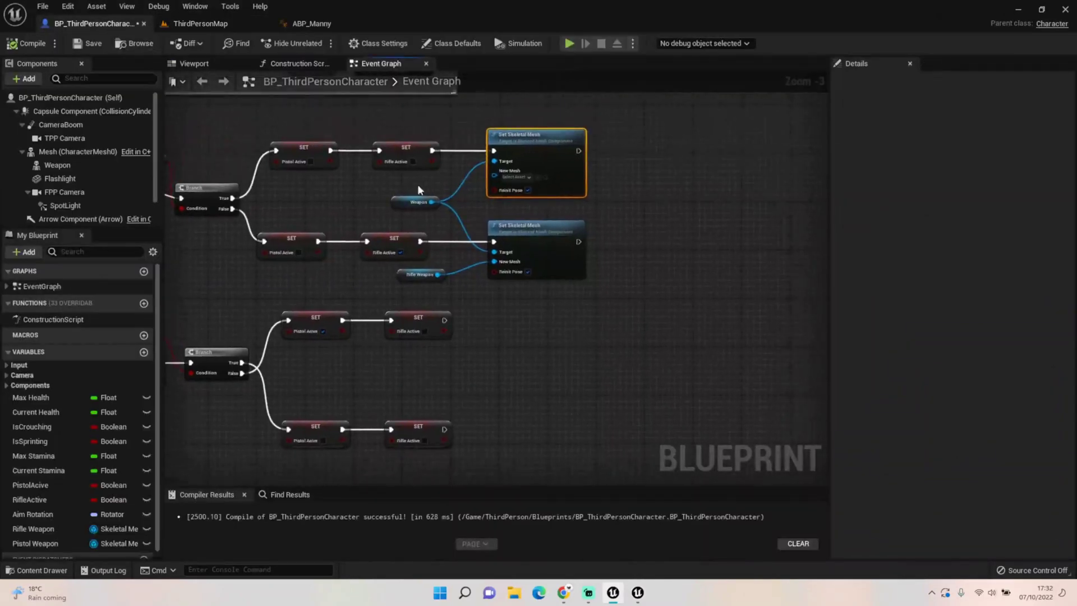
left_click_drag(503, 218, 530, 250)
key("ctrl+c")
right_click_drag(530, 369, 521, 300)
key("ctrl+v")
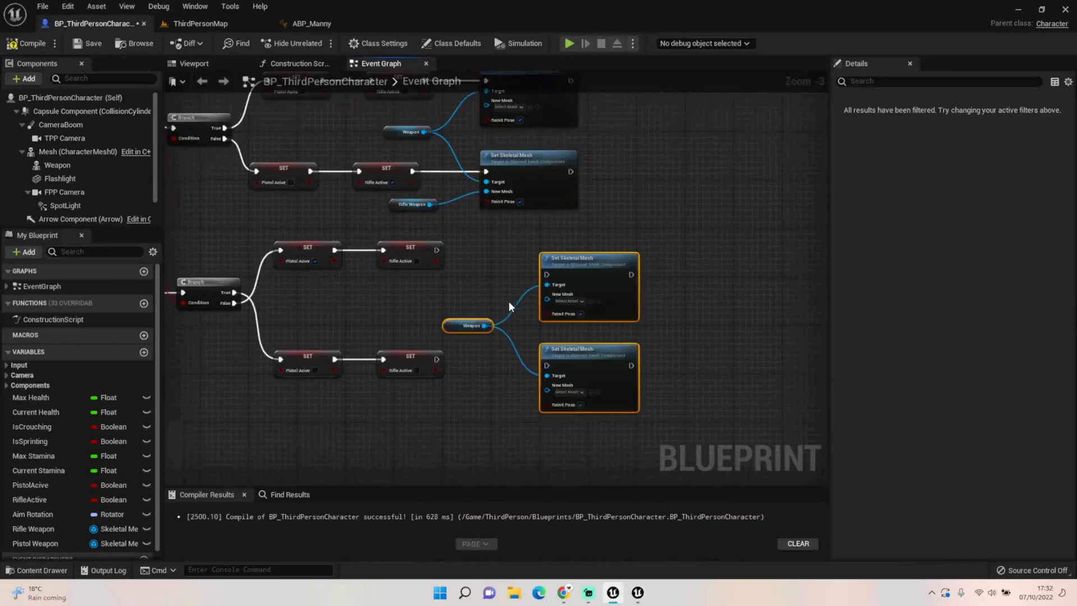
left_click_drag(562, 277, 507, 259)
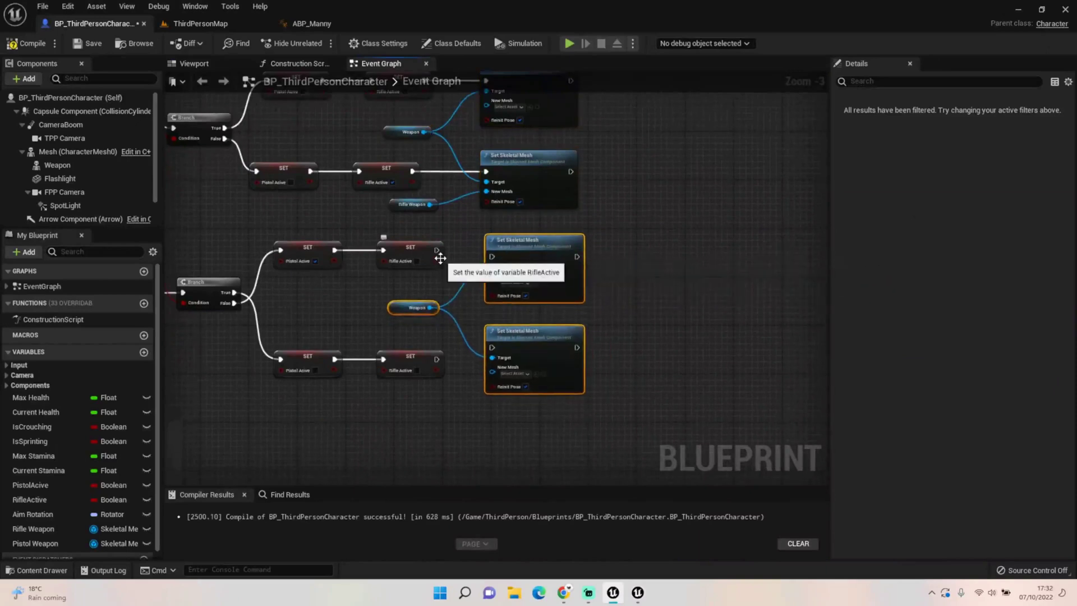
Wire TempPistol's SET pairs into the copied Set Skeletal Mesh nodes, using Pistol Weapon as the upper node's New Mesh, and compile the blueprint.
left_click_drag(436, 250, 493, 258)
left_click_drag(437, 359, 492, 348)
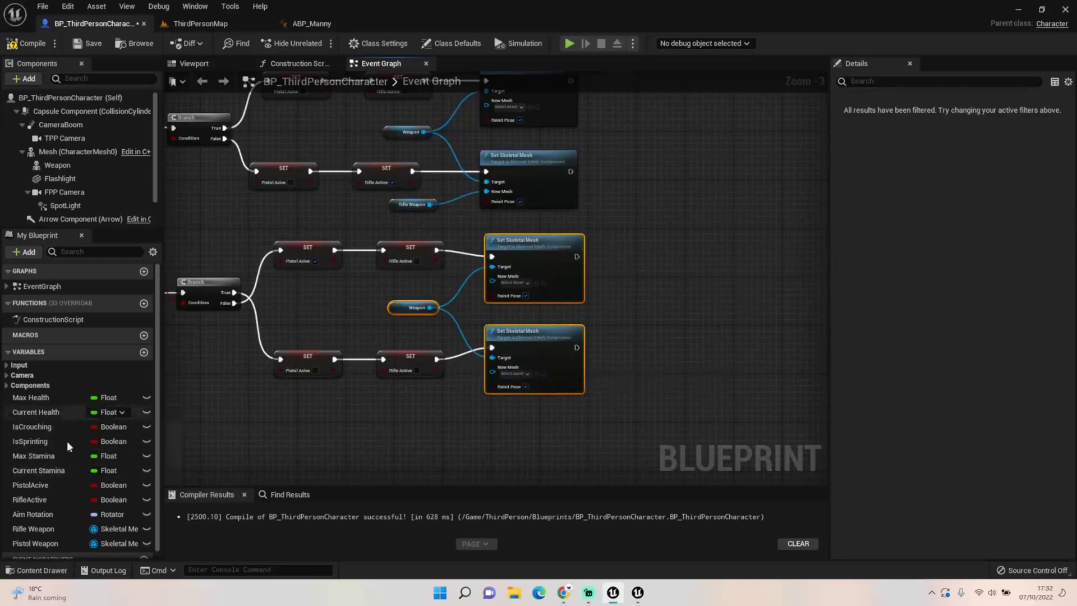
left_click_drag(45, 541, 497, 284)
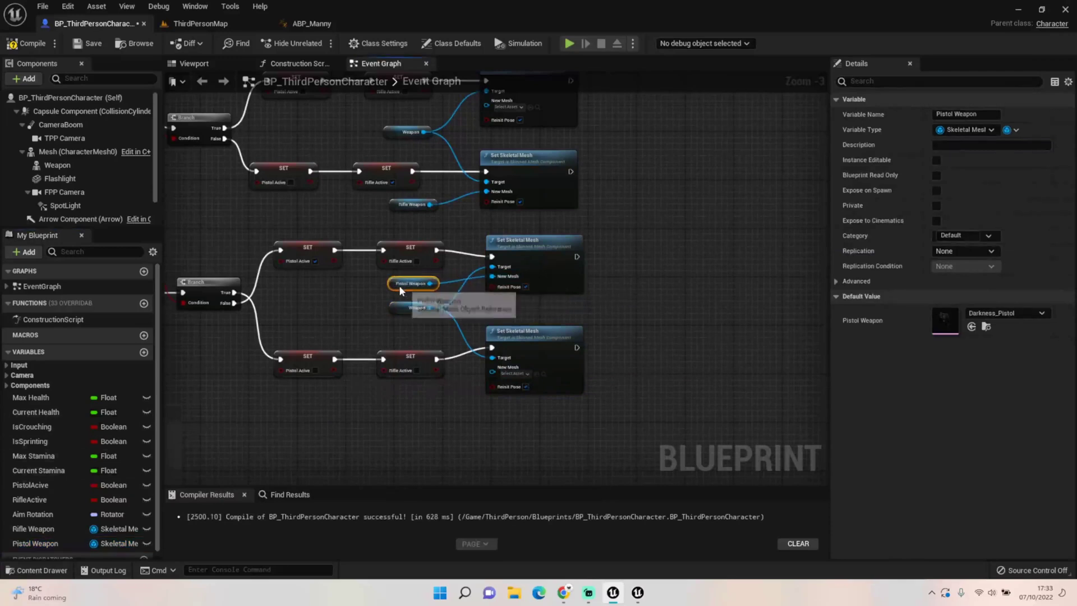
left_click(35, 45)
Play-test ThirdPersonMap, switching between rifle, pistol and unarmed in both first-person and third-person view.
left_click(212, 23)
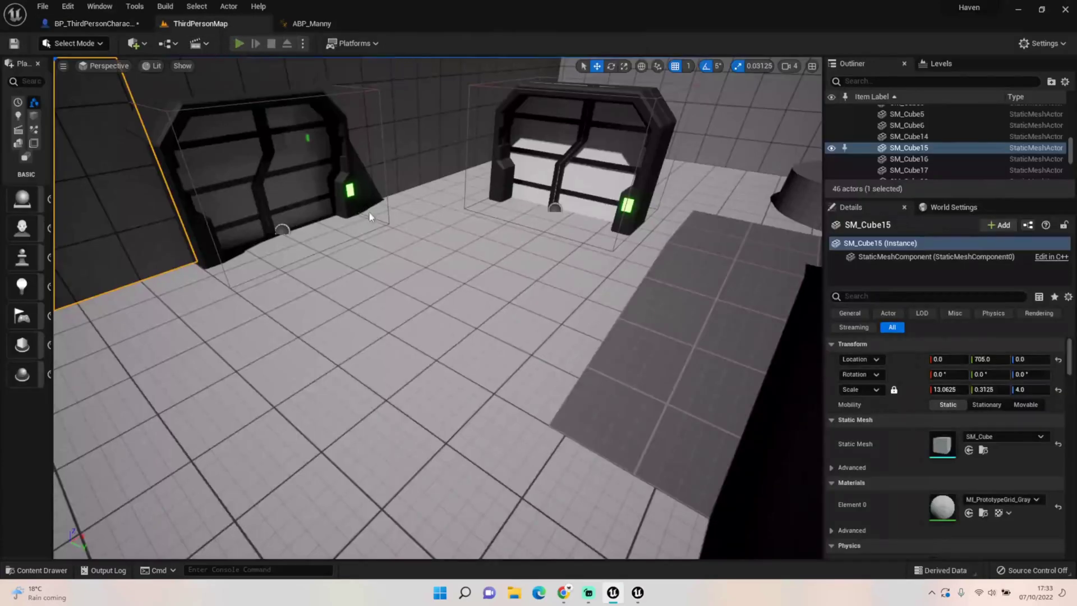
key("alt+p")
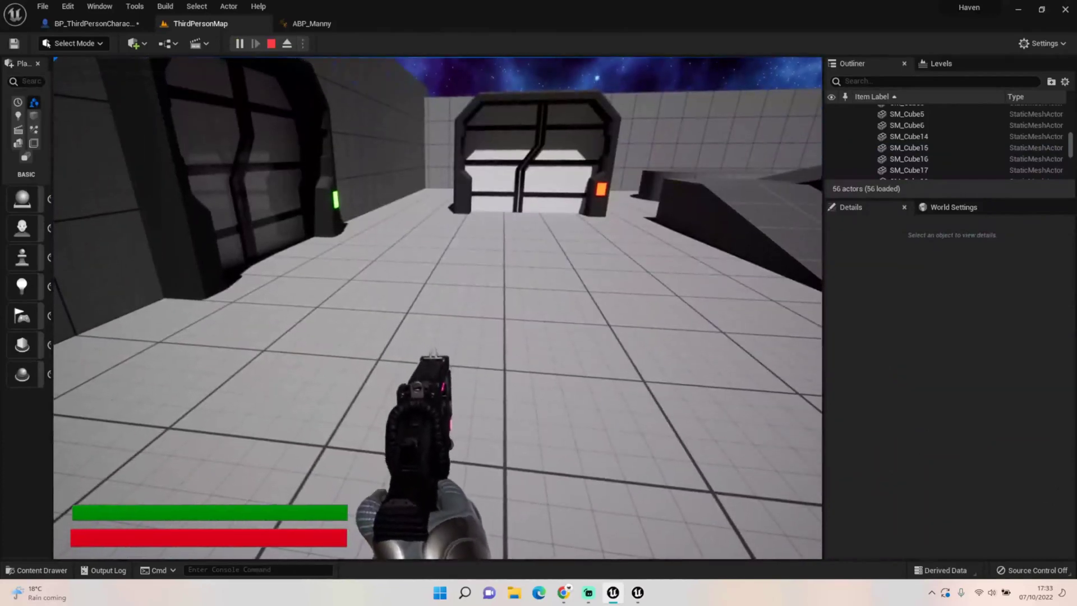
key("2")
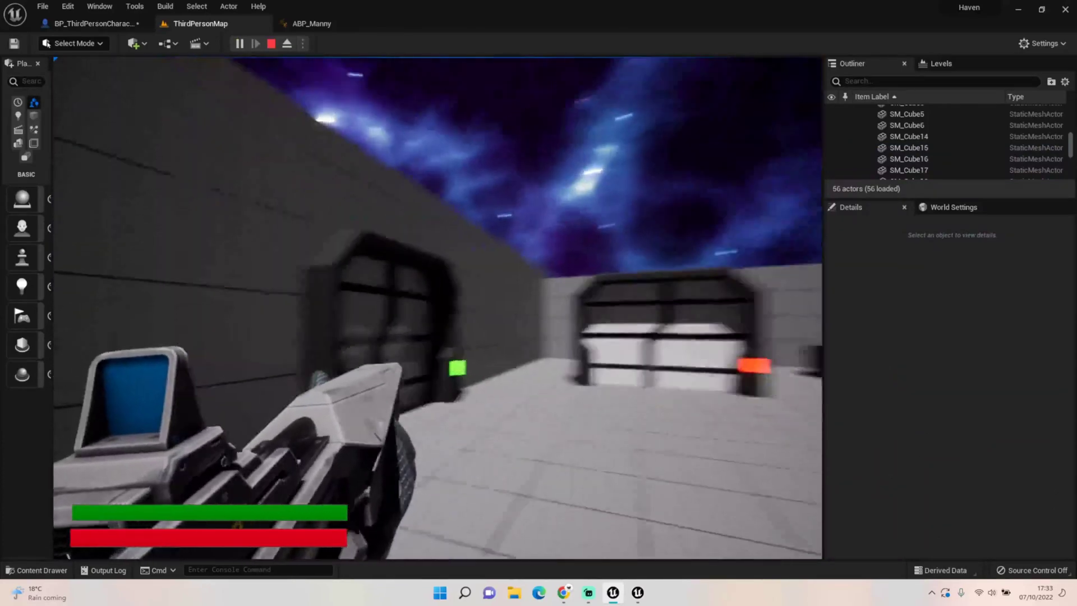
key("v")
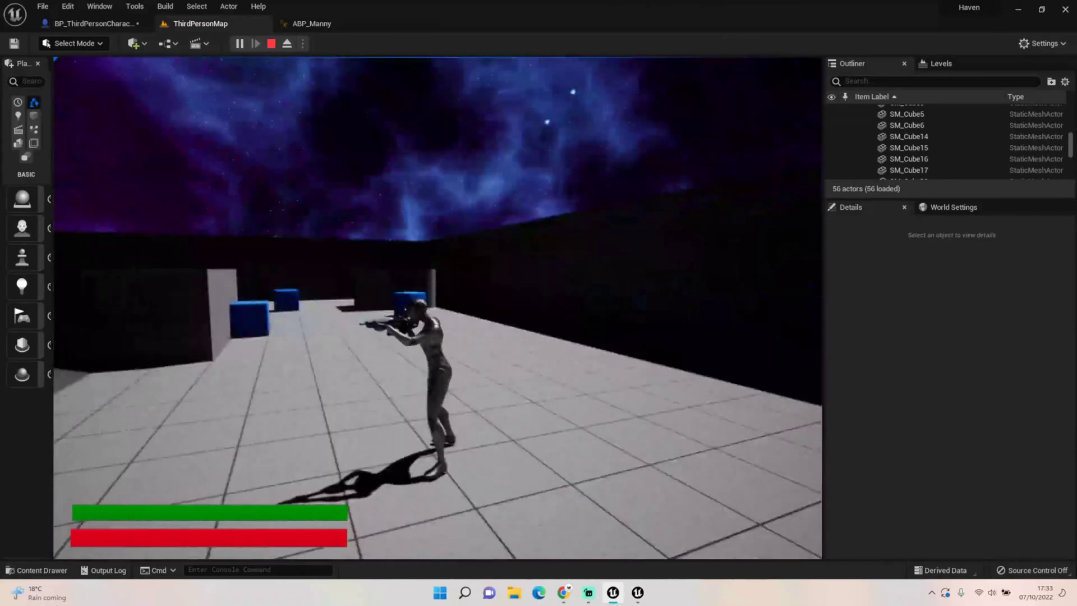
key("3")
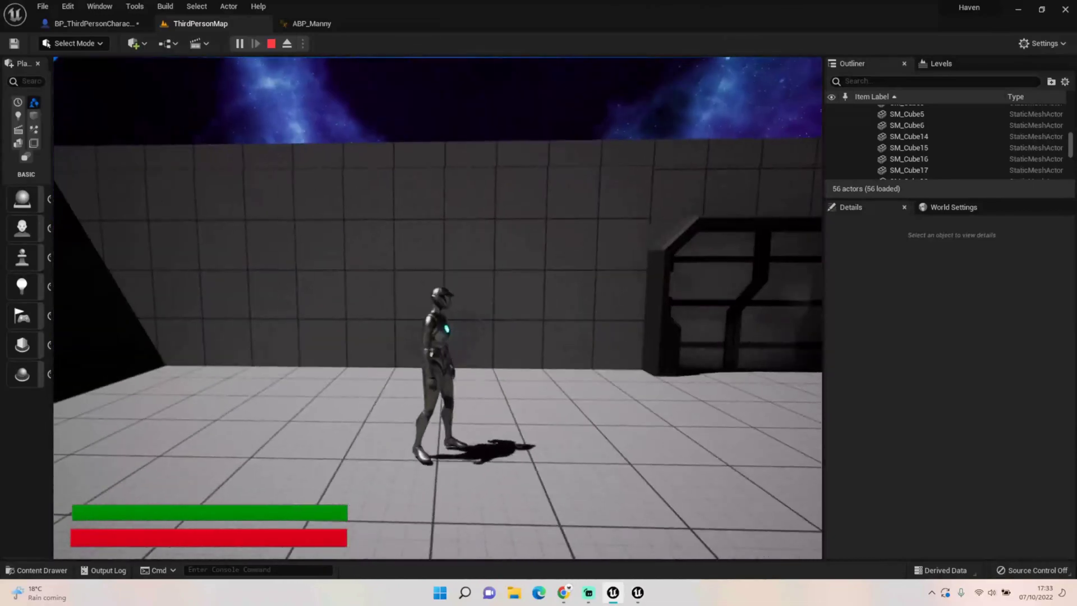
key("2")
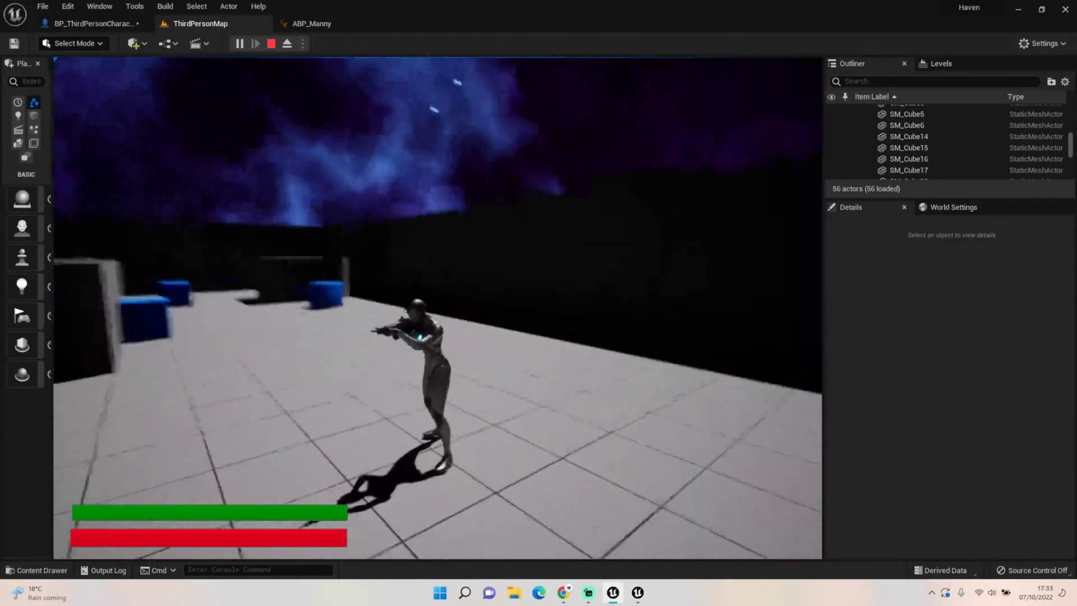
key("3")
key("w")
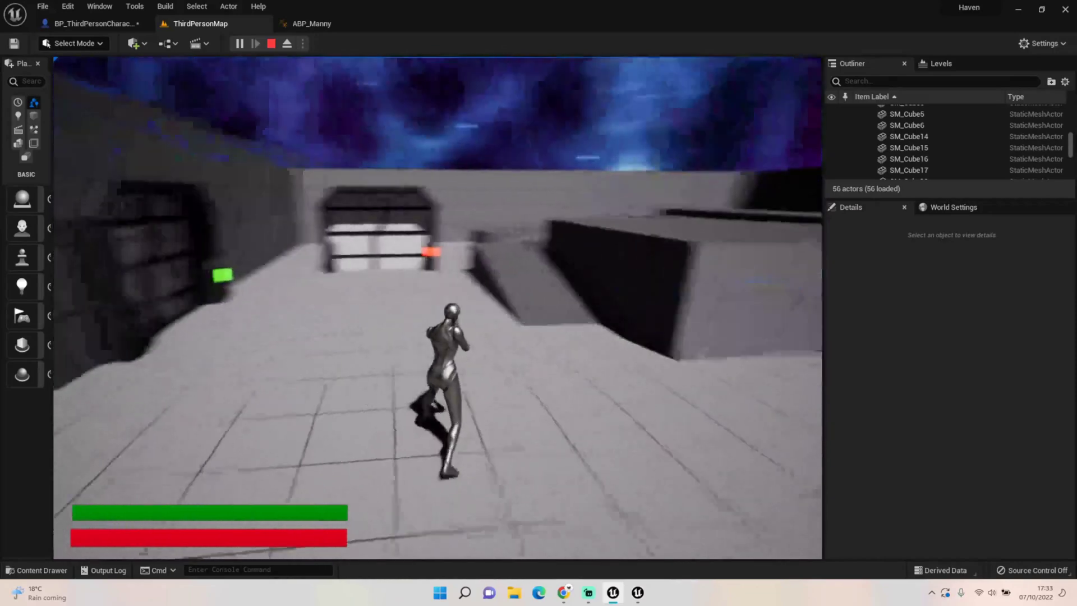
key("1")
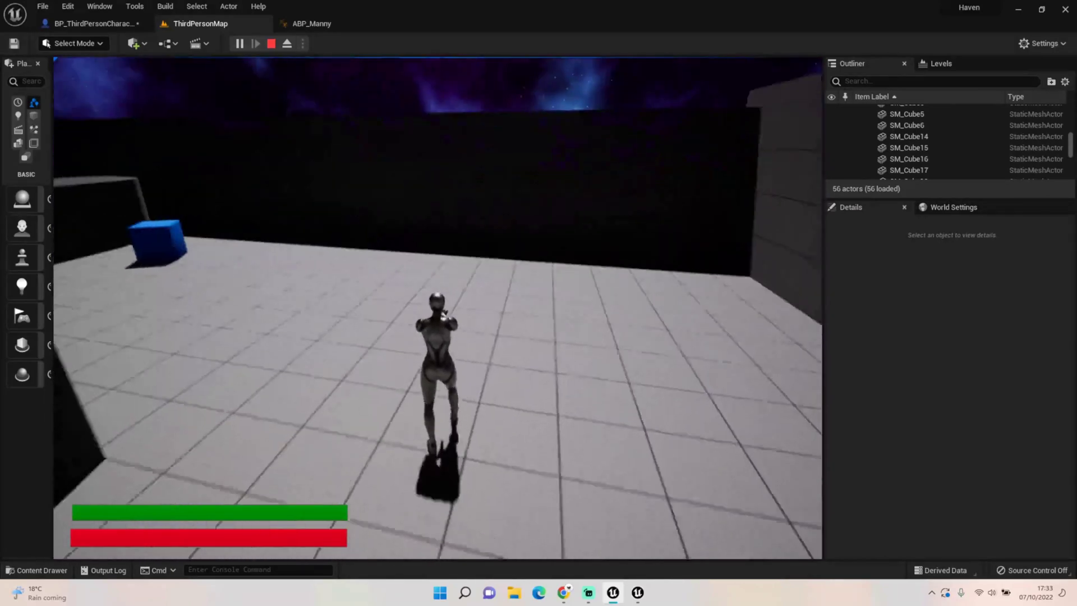
key("2")
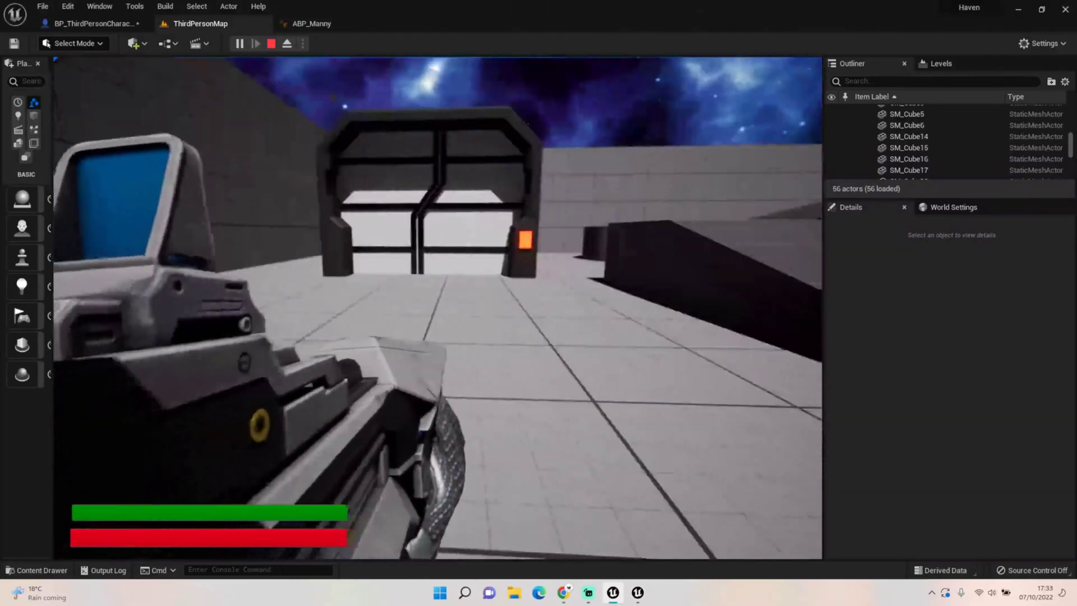
key("2")
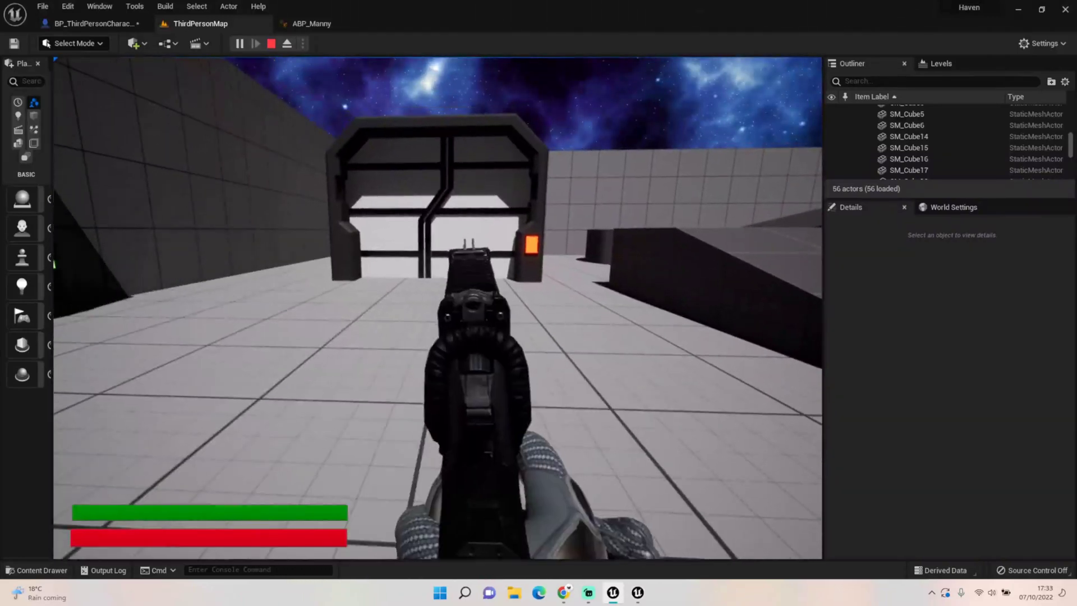
Walk and sprint around the level in first person with the pistol drawn to check how it is held.
key("w")
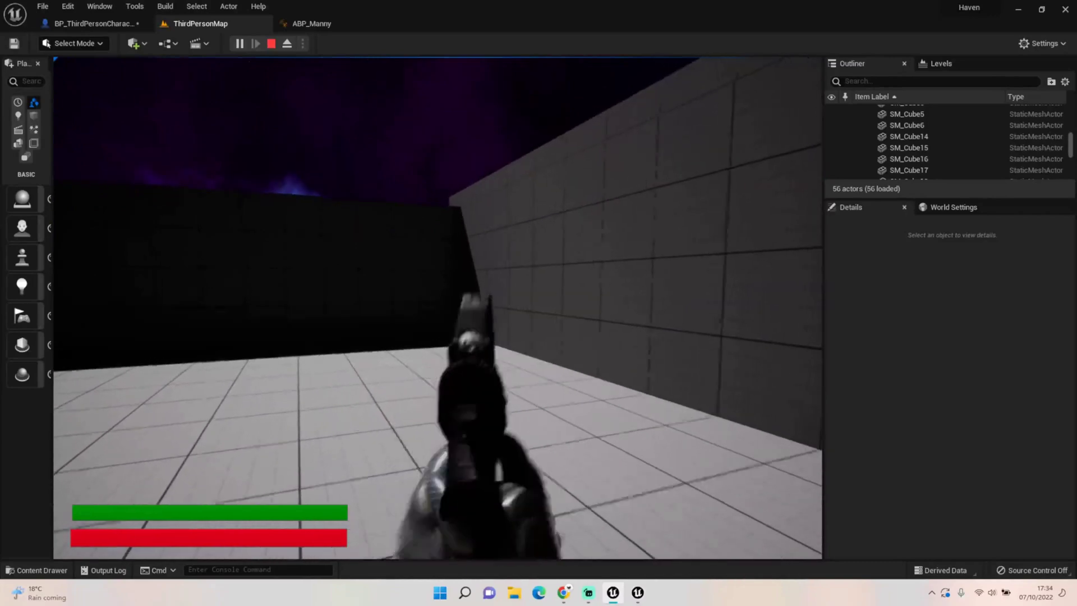
key("w")
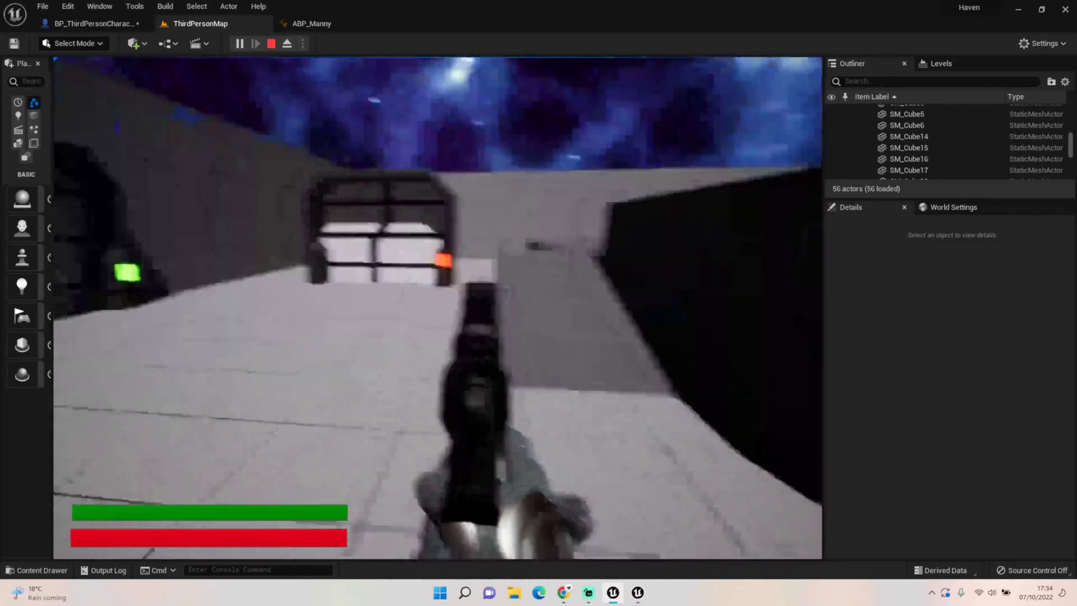
key("a")
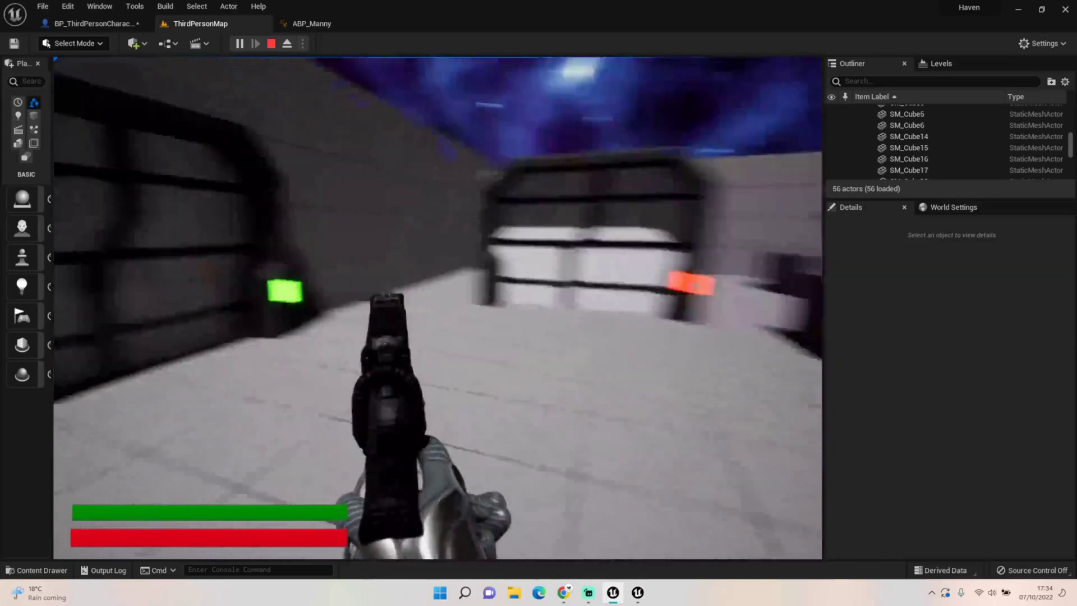
key("s")
key("w")
key("shift")
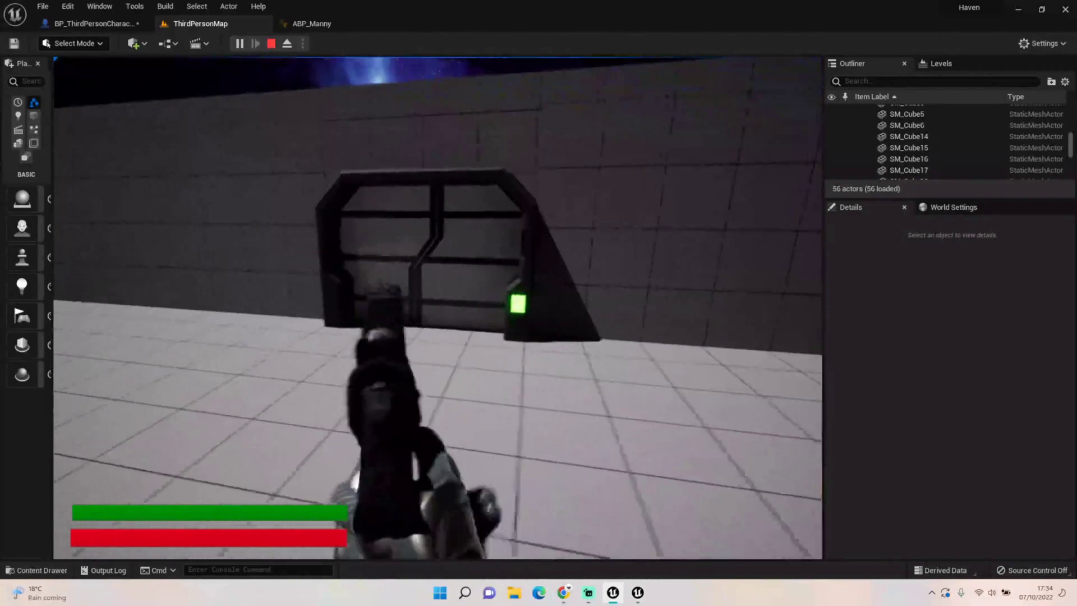
key("w")
key("w")
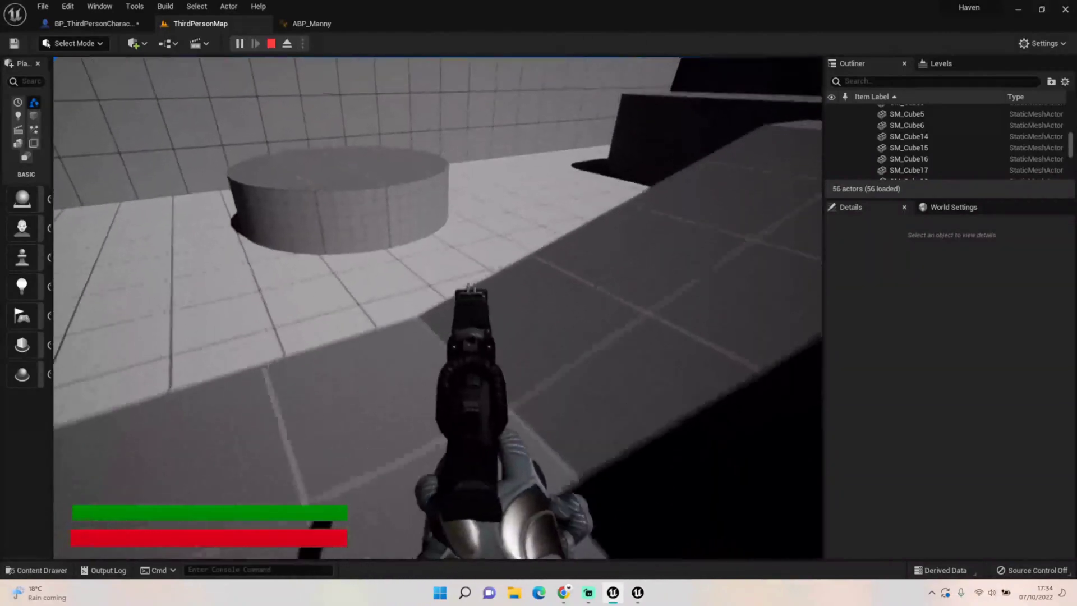
Move around with the pistol in third person, and return to the first-person camera to compare its placement.
key("v")
key("d")
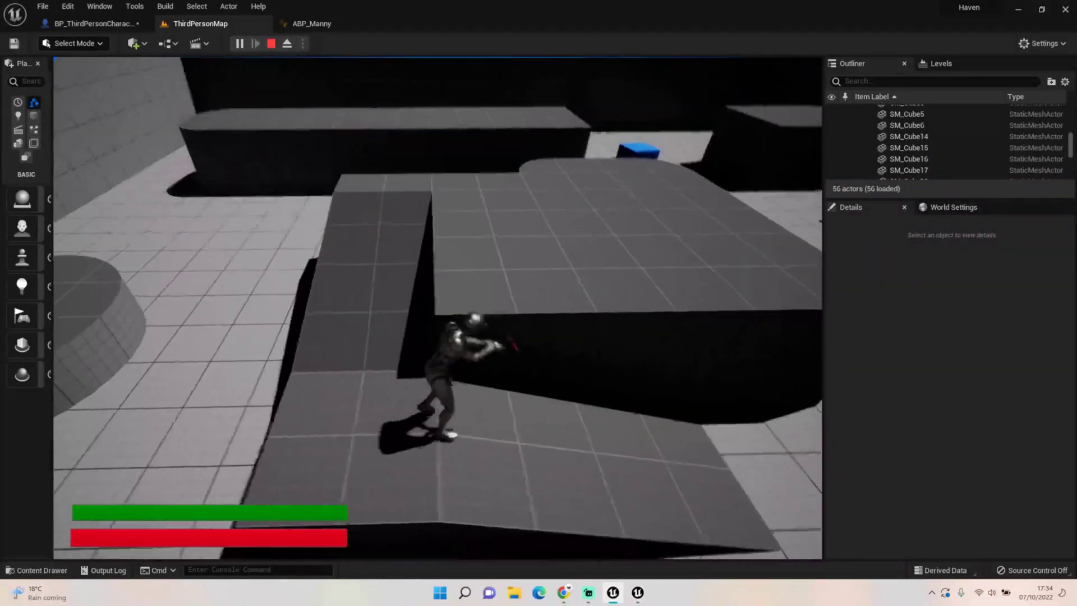
key("w")
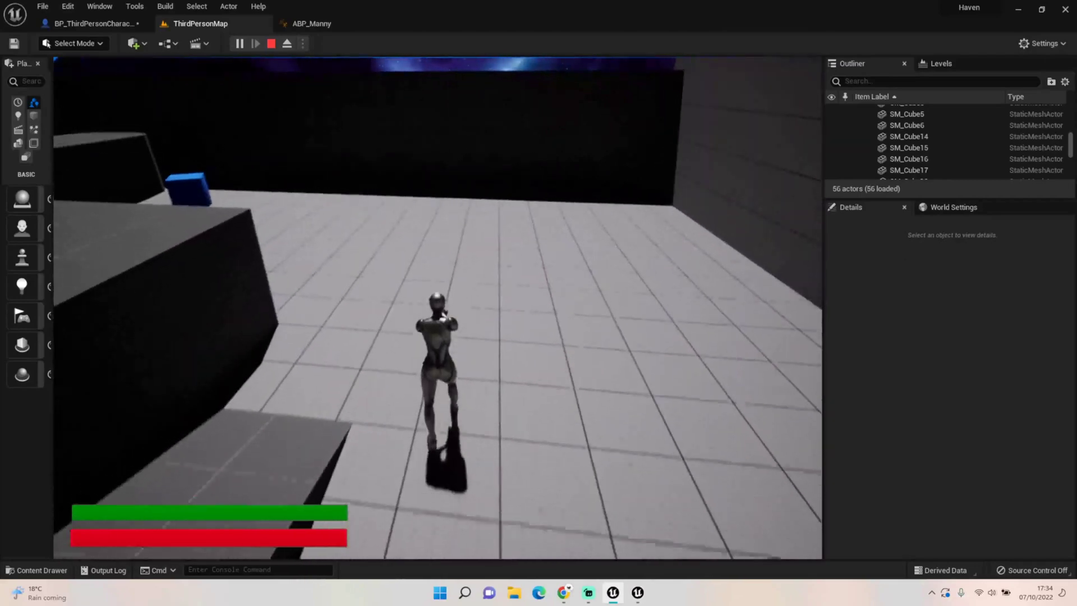
key("v")
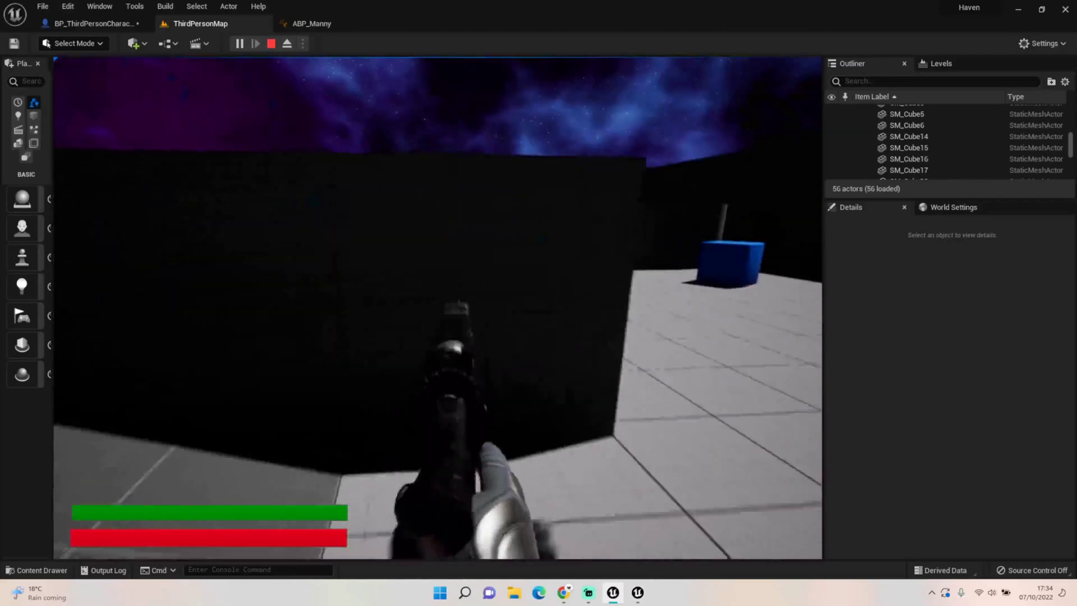
key("d")
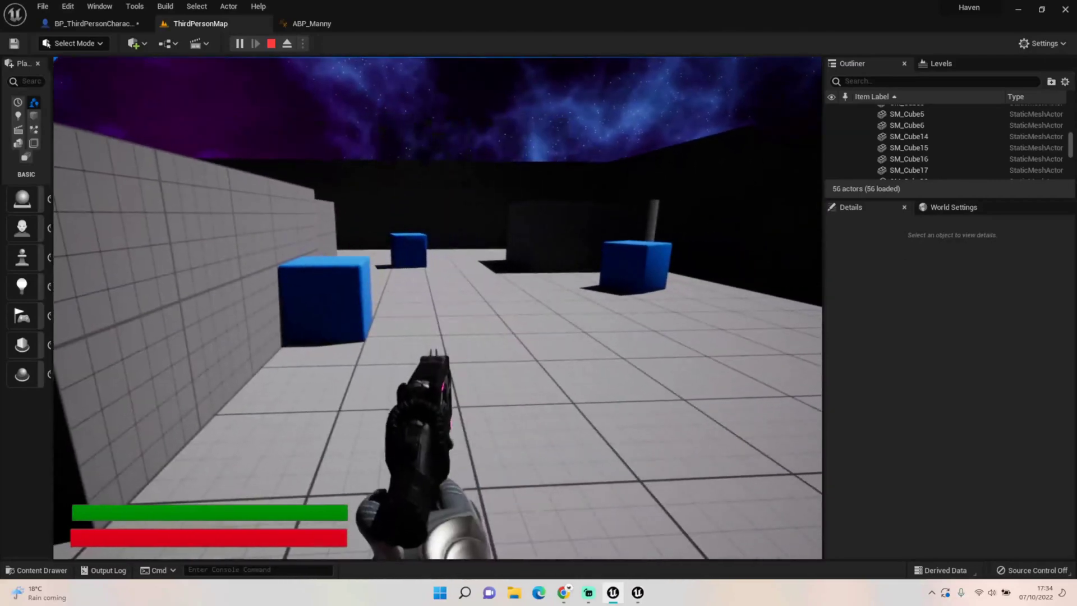
Walk around in first person with the rifle equipped to check its placement, and stop the play session.
key("w")
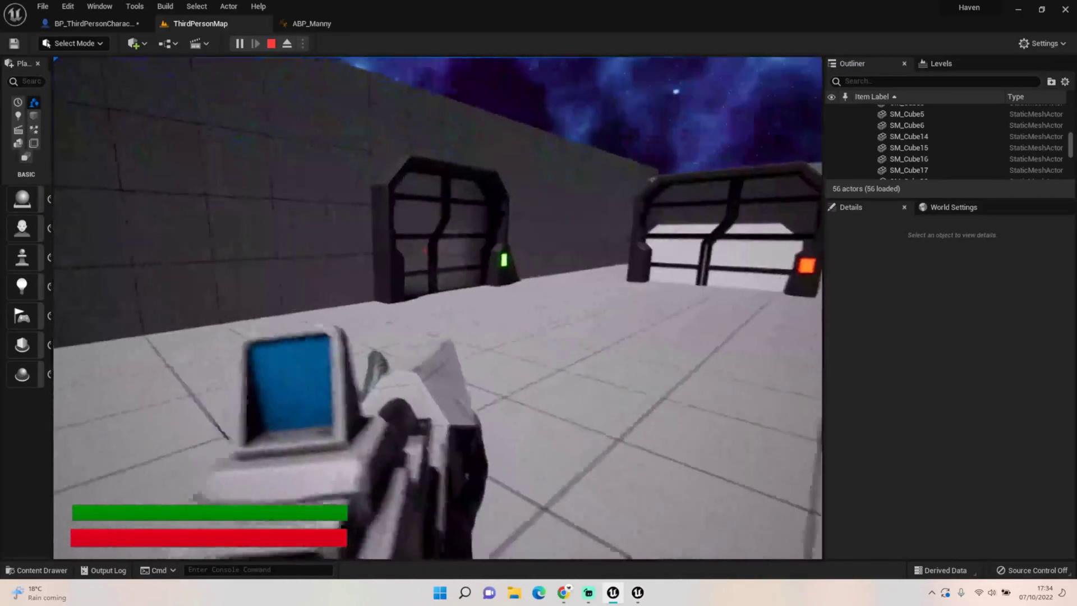
key("w")
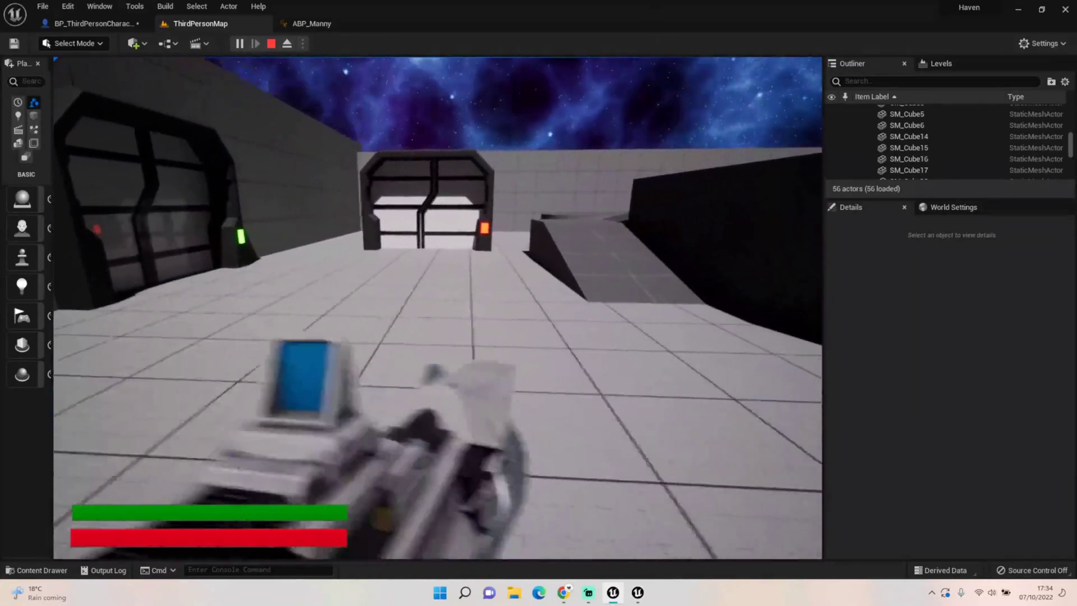
key("w")
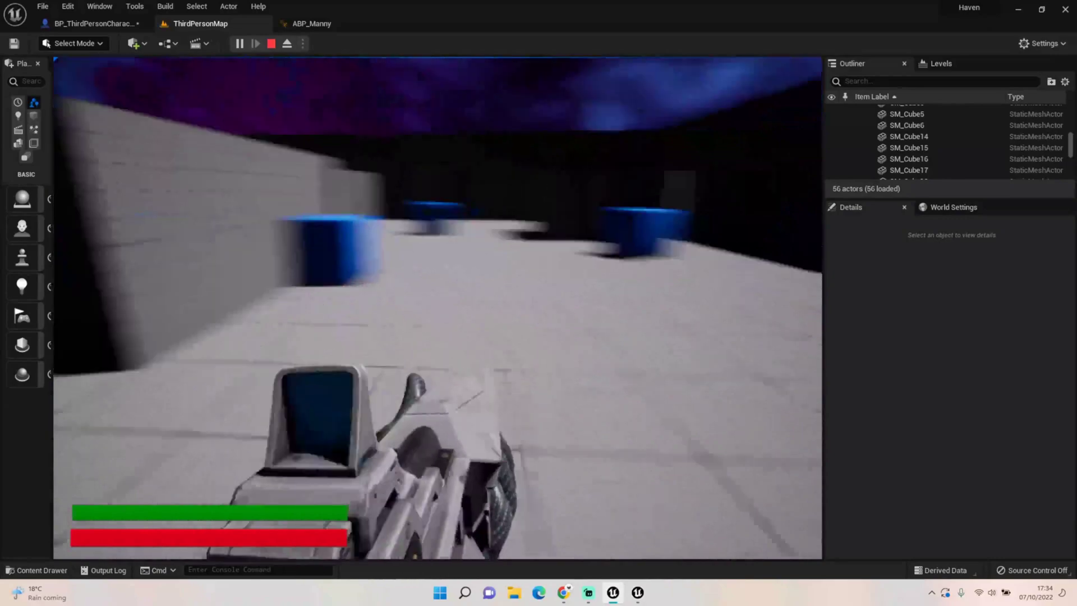
key("w")
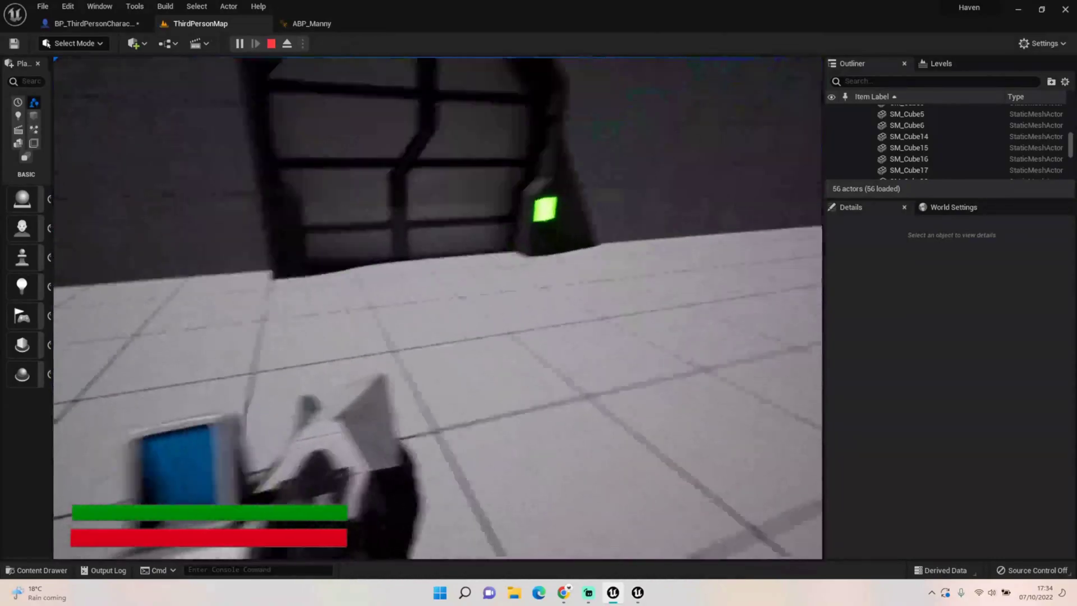
key("shift+F1")
key("Escape")
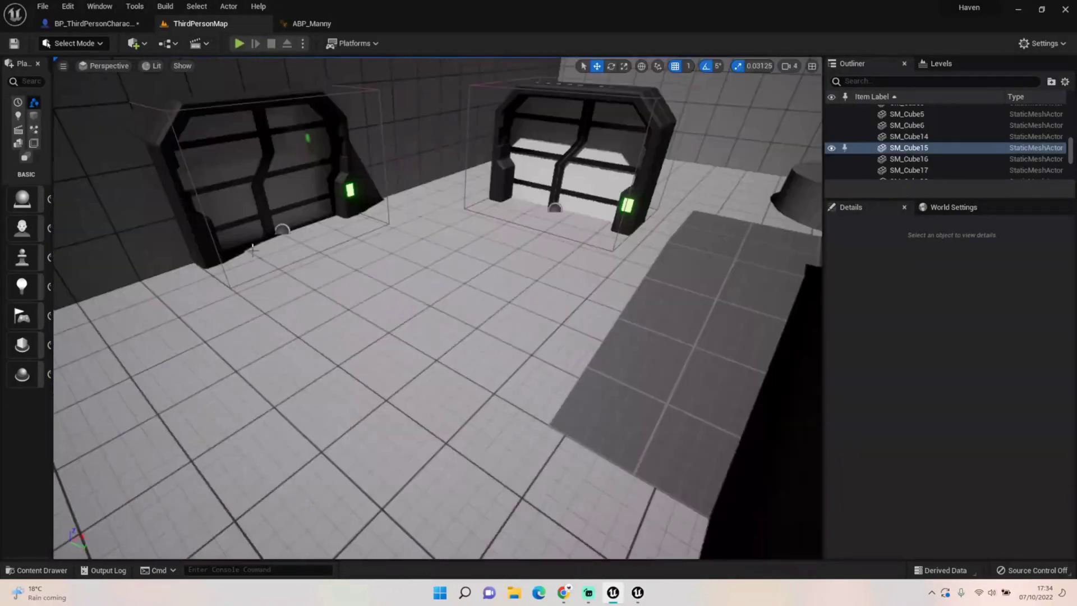
Examine the character model and its cameras in the BP_ThirdPersonCharacter viewport.
left_click(84, 23)
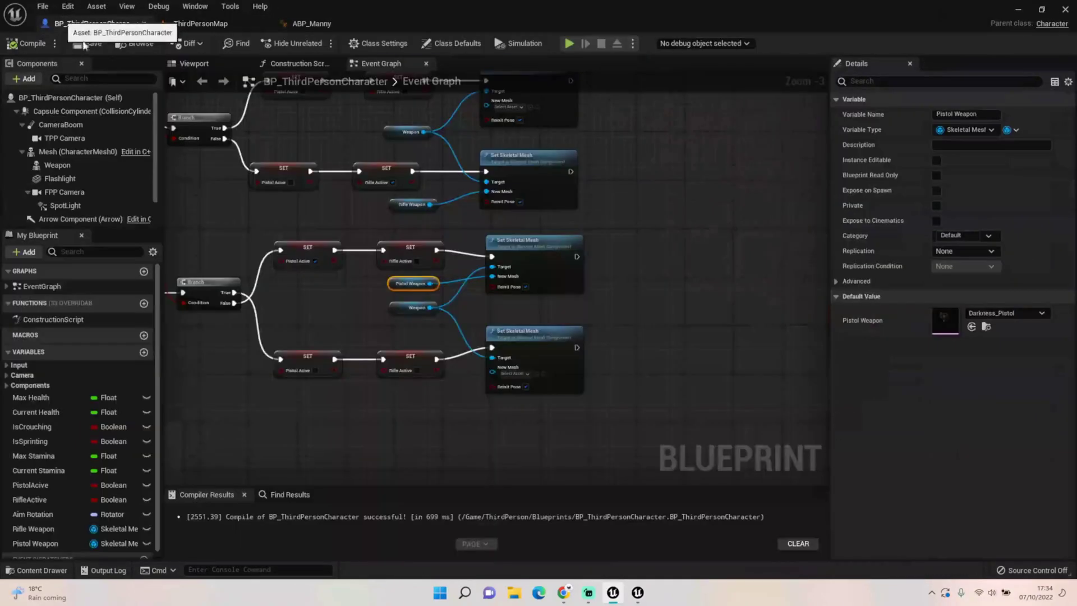
left_click(194, 63)
right_click_drag(496, 278, 519, 124)
key("w")
key("s")
key("s")
key("w")
key("s")
key("w")
key("s")
key("w")
key("s")
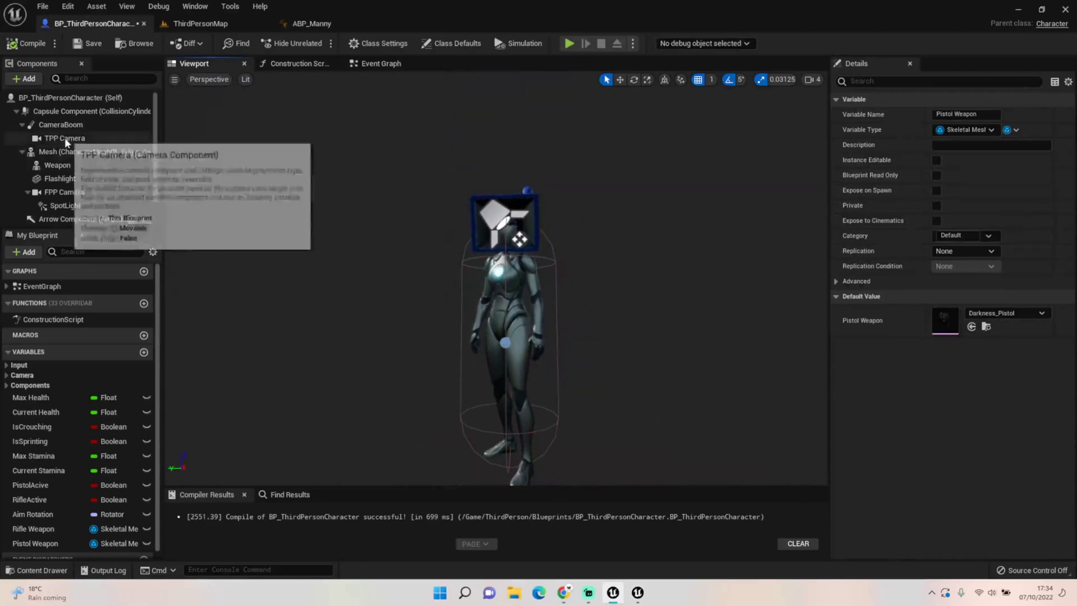
Set the Animation Mode of the character's Mesh component to Use Animation Asset.
left_click(62, 152)
key("e")
key("w")
mouse_move(733, 352)
right_mouse_down()
mouse_move(731, 343)
mouse_move(722, 365)
right_mouse_up()
key("s")
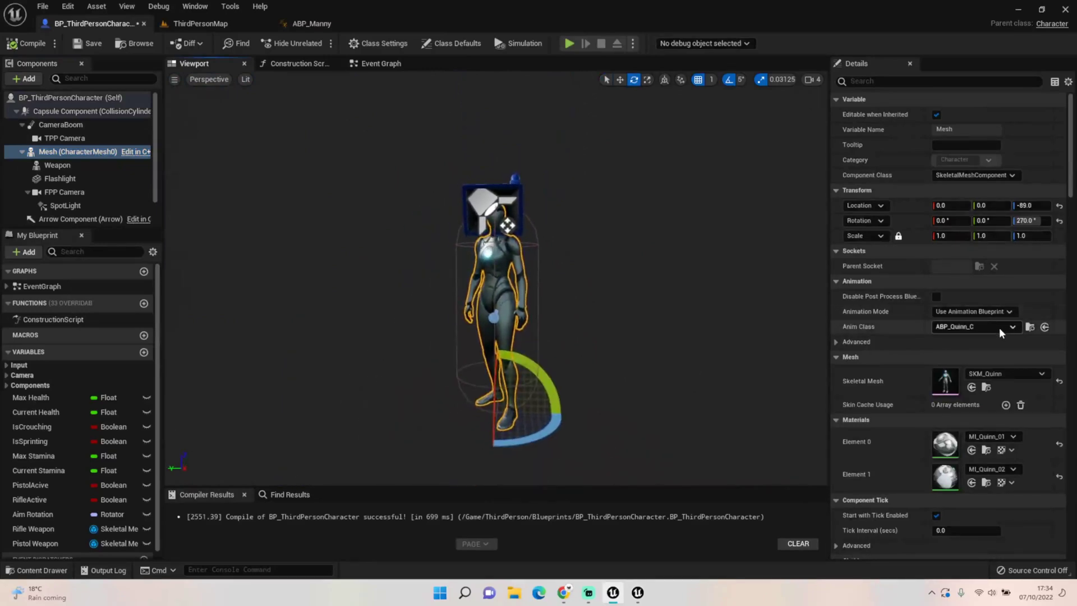
left_click(997, 313)
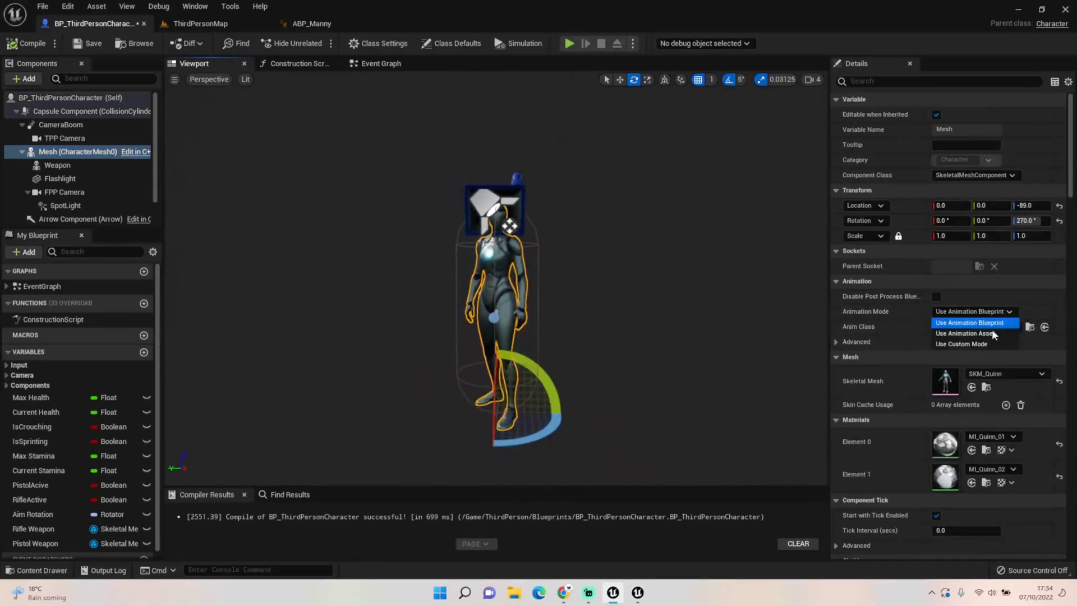
left_click(993, 322)
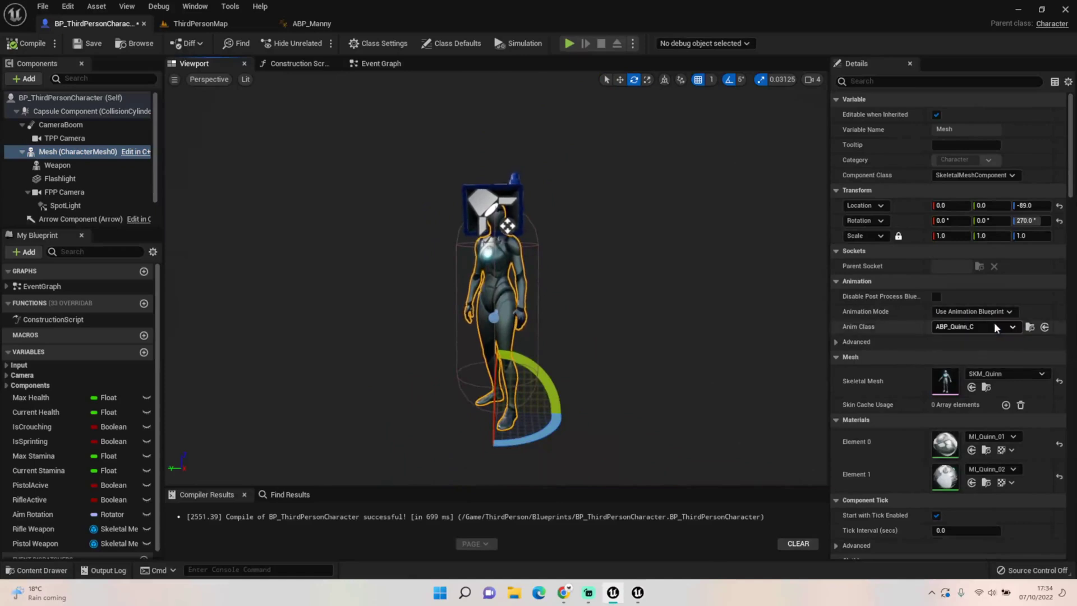
left_click(979, 311)
left_click(987, 334)
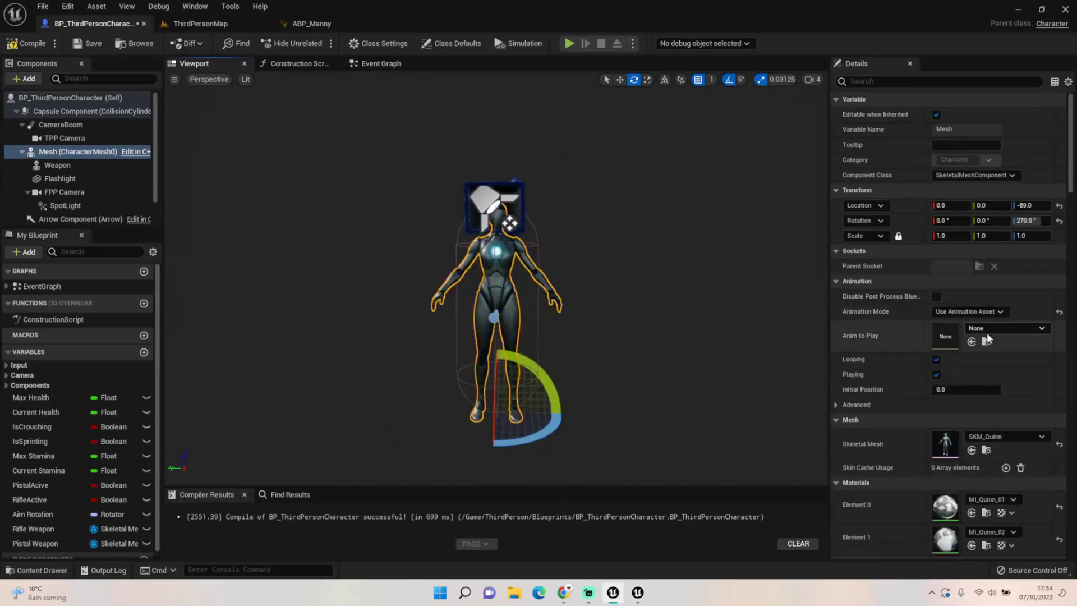
Set the Mesh's Anim to Play to Crouch_Idle_Rifle_Ironsights.
left_click(991, 329)
type("rifle")
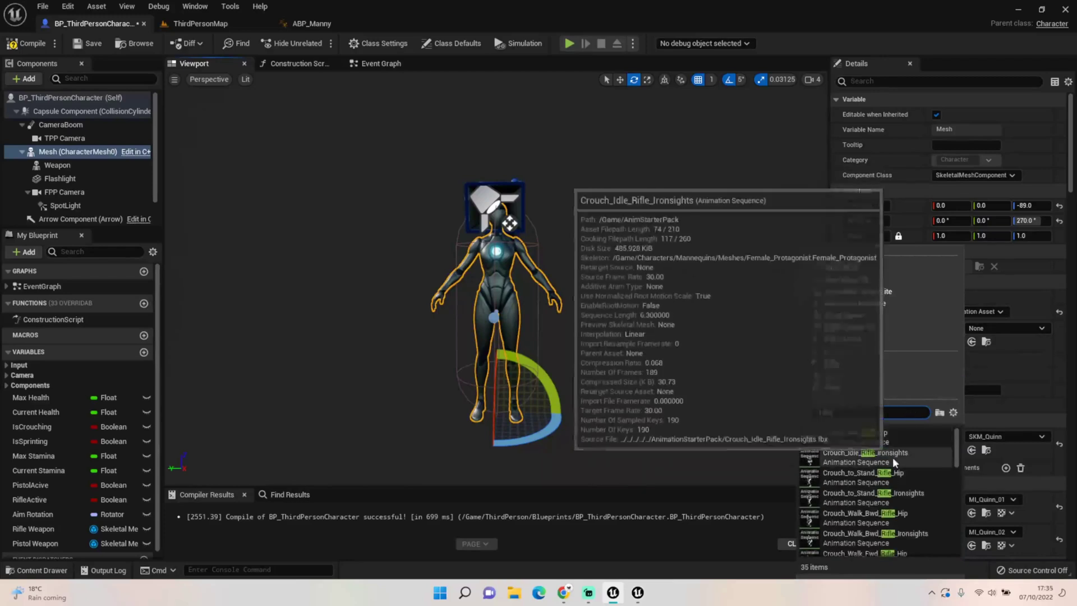
left_click(893, 457)
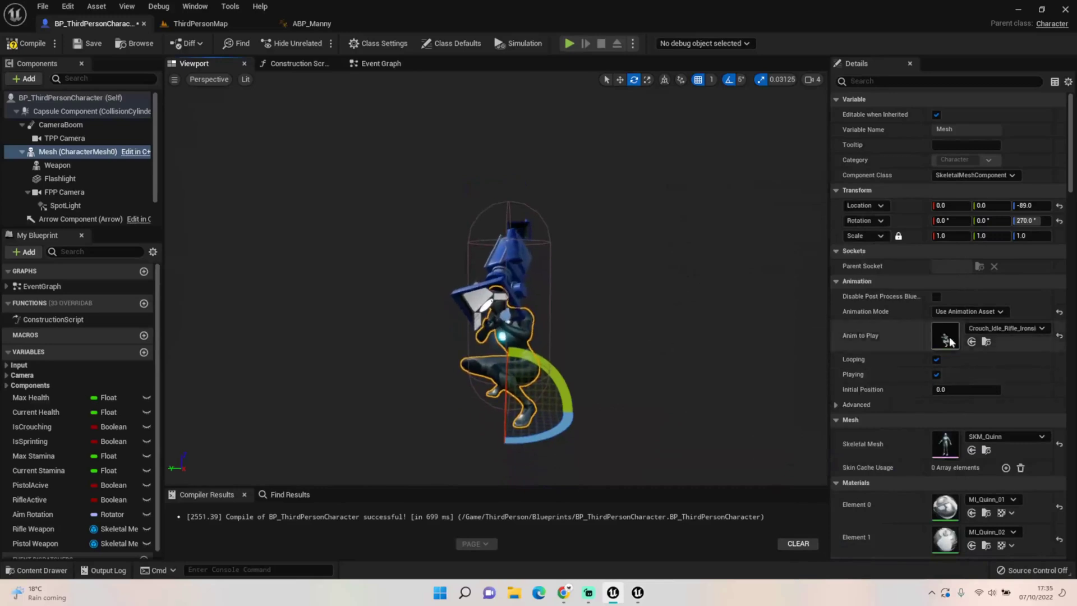
Set the Mesh's Anim to Play to Crouch_Walk_Fwd_Rifle_Ironsights to preview the crouched walk.
left_click(990, 329)
type("rifle")
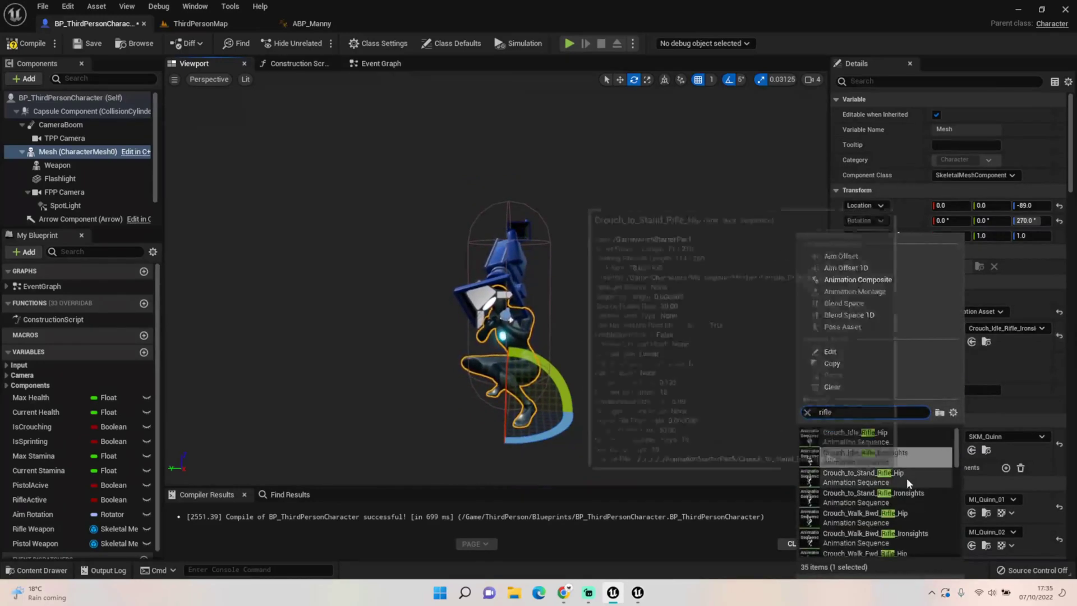
scroll(902, 488, "down", 1)
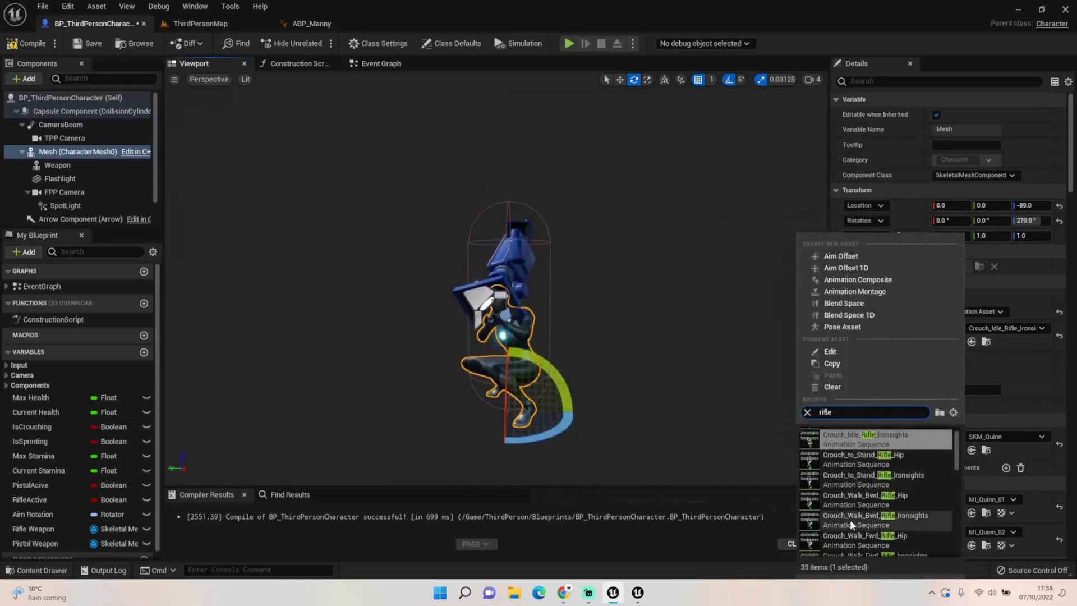
scroll(847, 539, "down", 2)
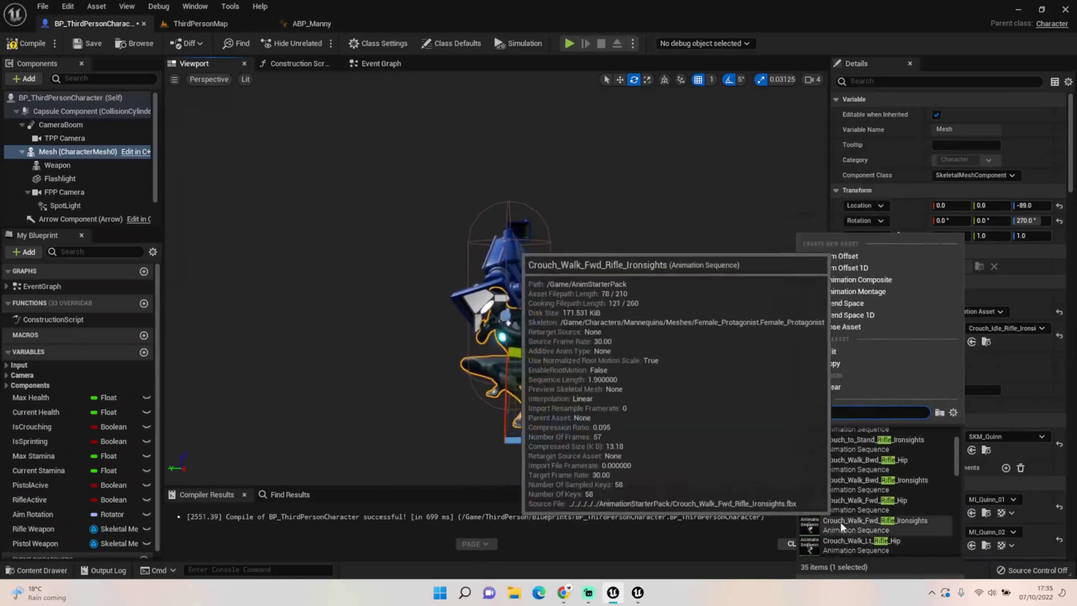
left_click(840, 522)
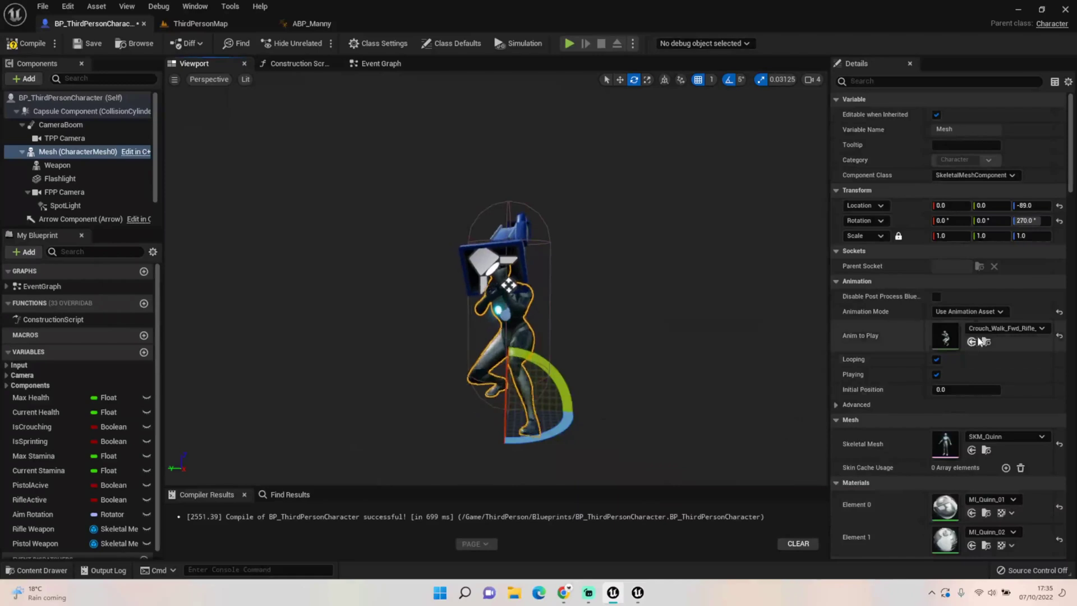
Set the Mesh's Anim to Play to Walk_Rt_Rifle_Ironsights to preview the sideways rifle walk.
left_click(1004, 328)
type("walk")
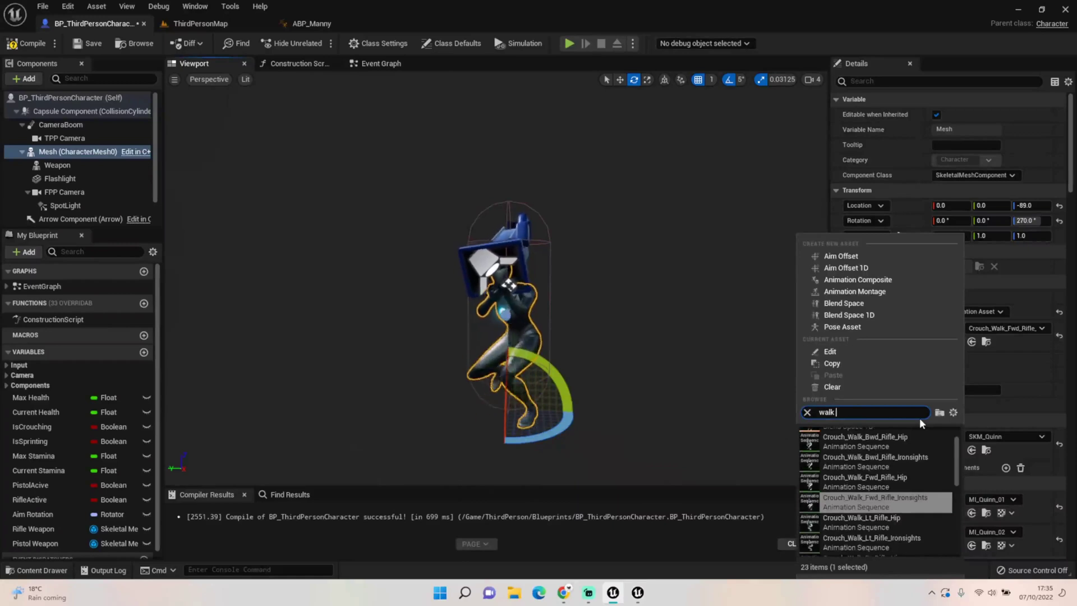
scroll(903, 480, "down", 5)
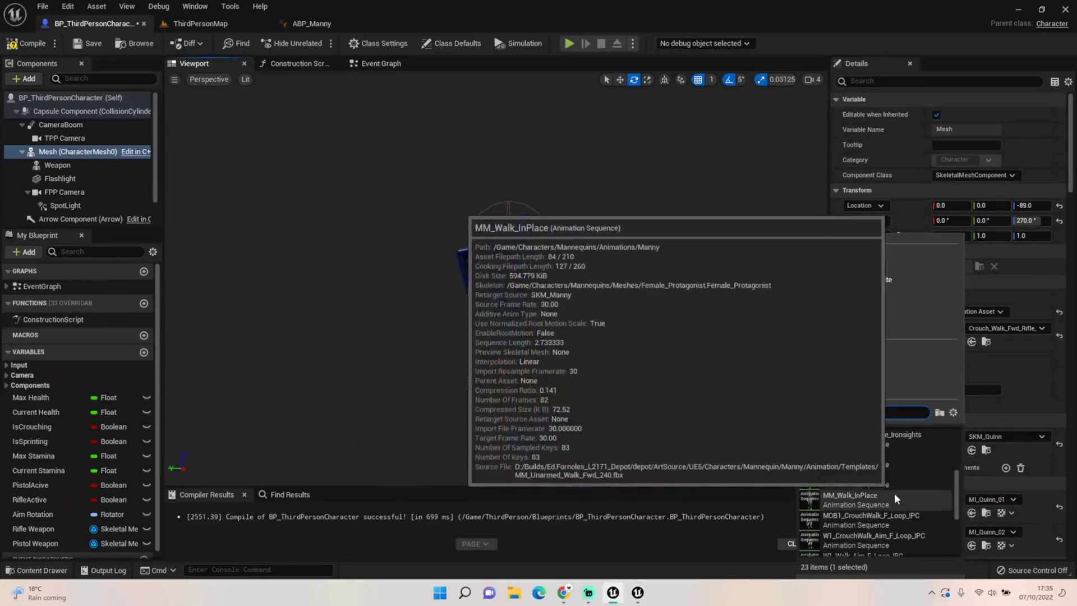
scroll(894, 493, "down", 4)
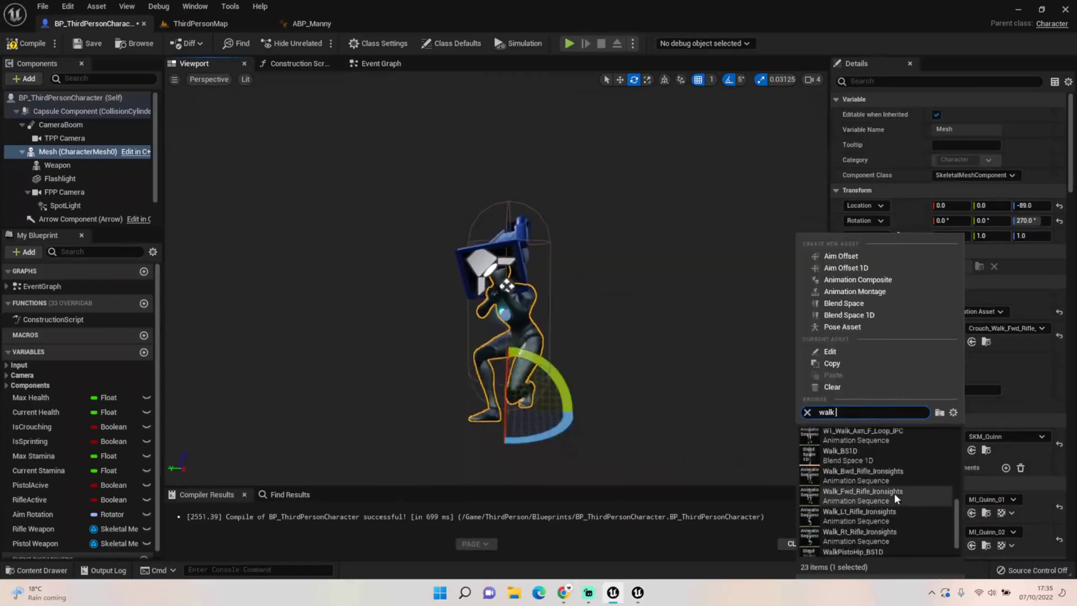
left_click(849, 537)
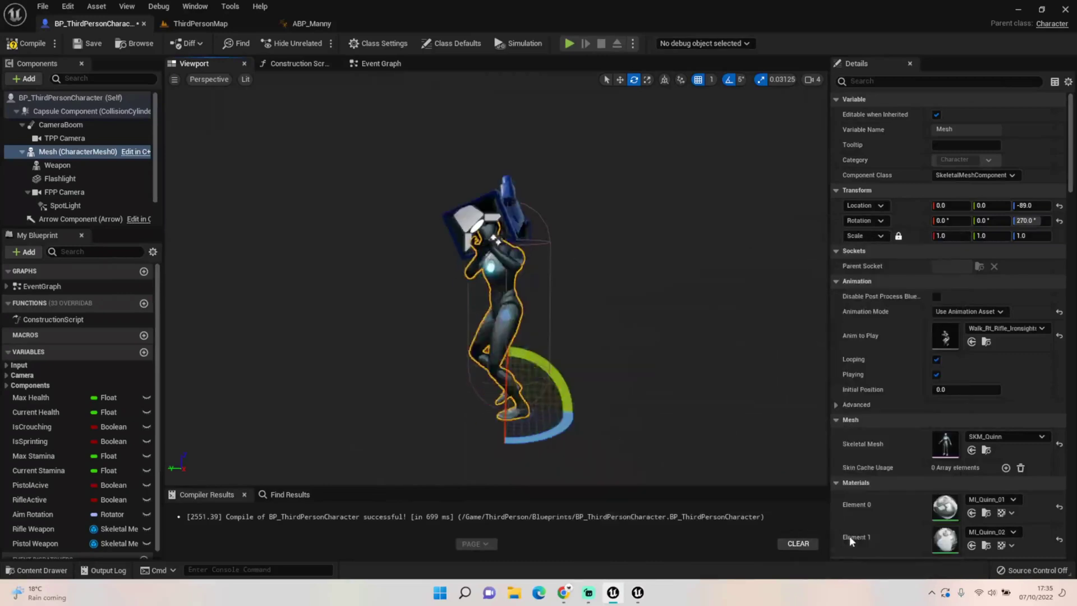
Set the Mesh's Anim to Play to Idle_Rifle_Ironsights.
left_click(998, 325)
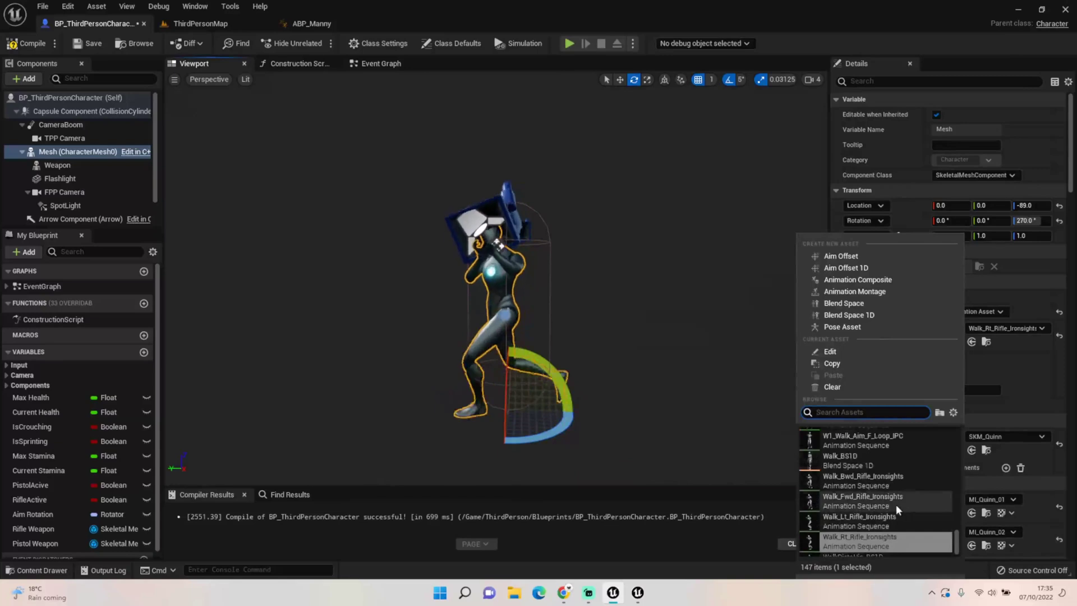
scroll(896, 504, "up", 2)
type("idle")
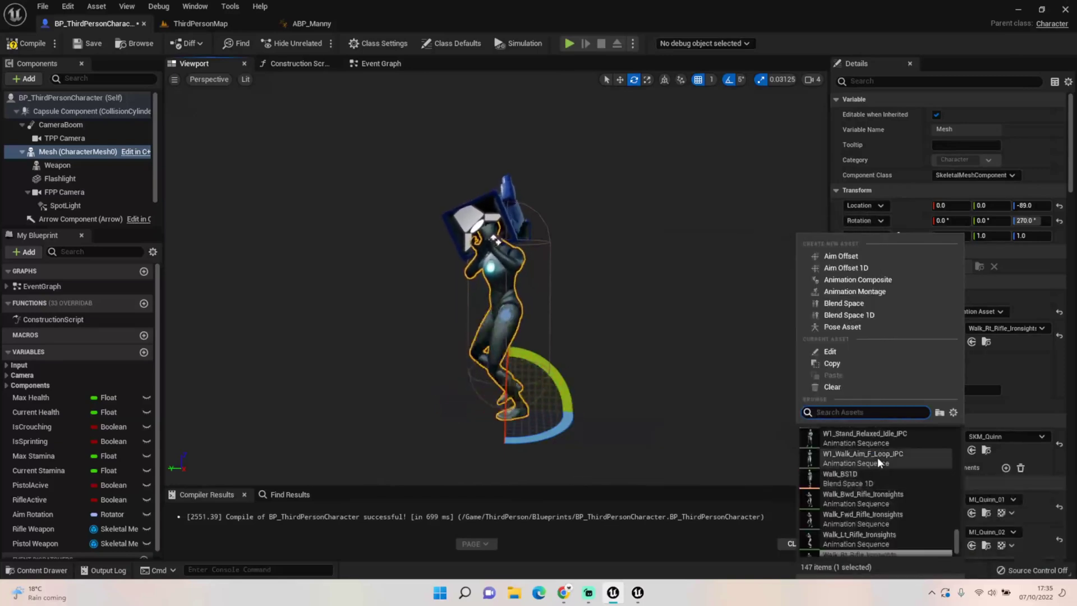
type(" rifle")
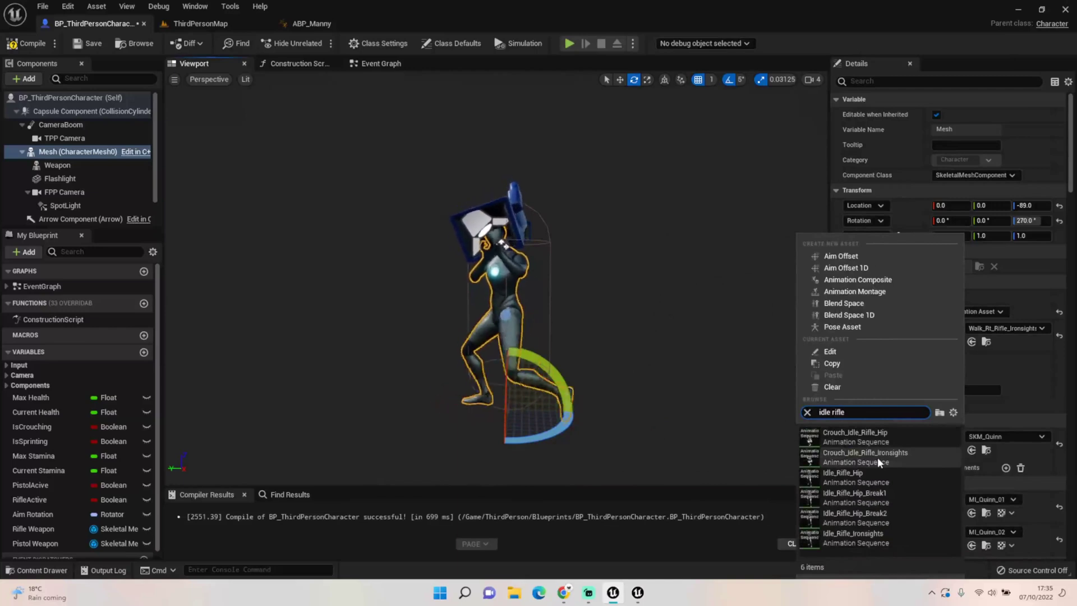
left_click(861, 536)
Examine the character's idle aiming pose and the placement of the FPP Camera around the head from the front.
right_click_drag(560, 305, 627, 286)
key("a")
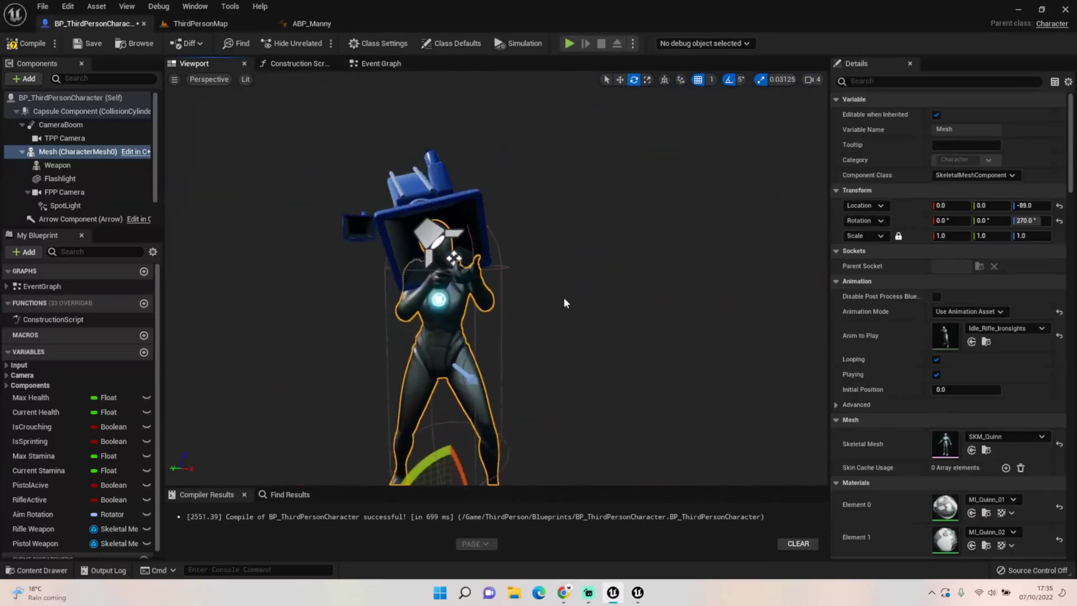
left_click(463, 210)
right_click_drag(488, 236, 488, 275)
key("w")
key("s")
mouse_move(530, 317)
right_mouse_down()
mouse_move(530, 281)
mouse_move(530, 317)
right_mouse_up()
key("w")
key("s")
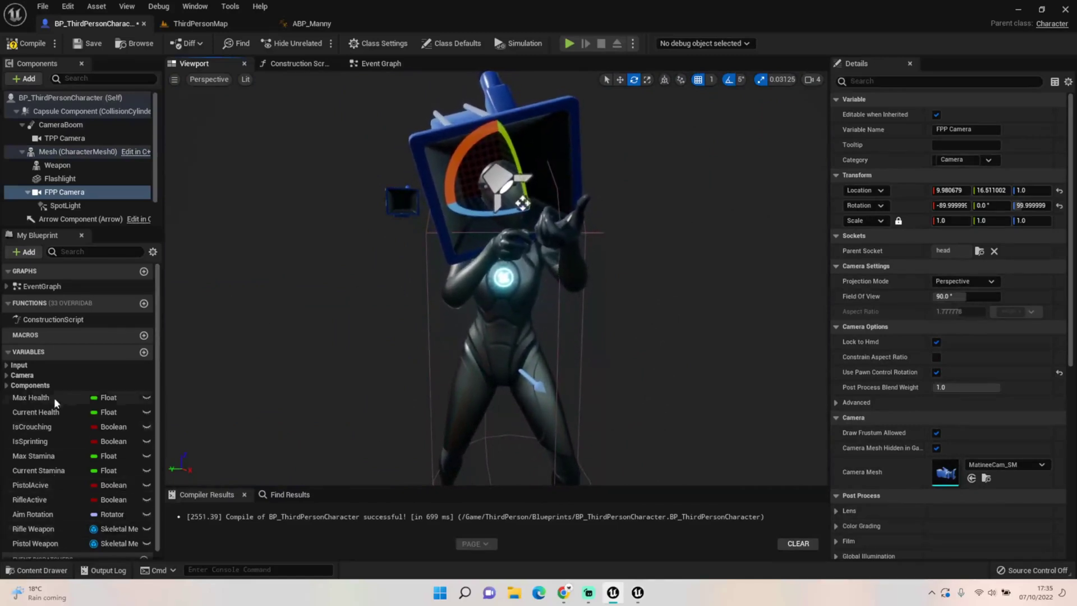
Assign White_AssaultRifle as the Skeletal Mesh of the Weapon component and view it in the character's hands.
left_click(84, 166)
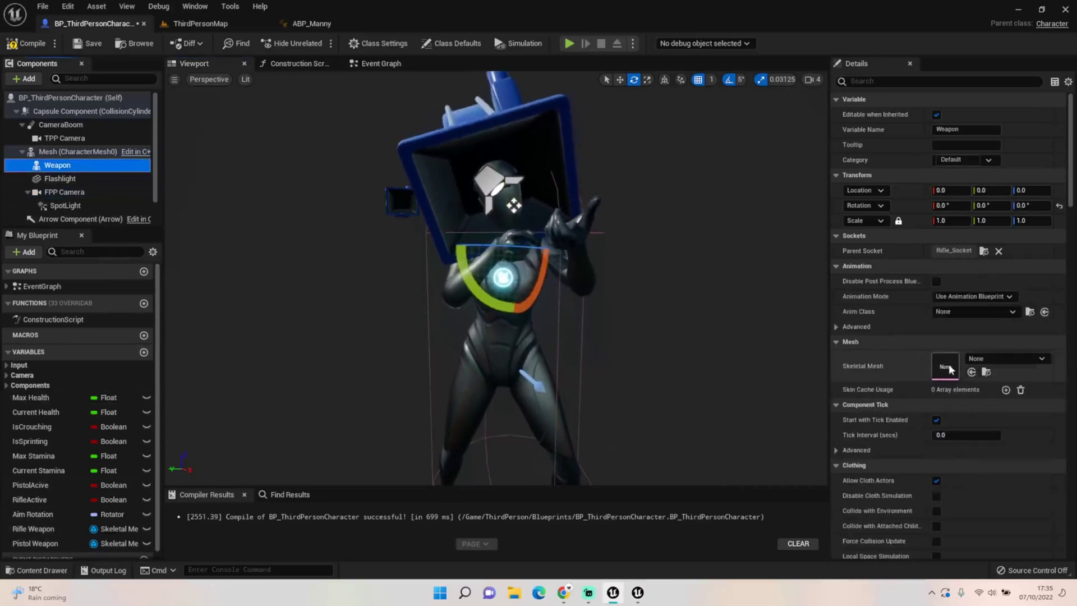
left_click(978, 356)
type("white")
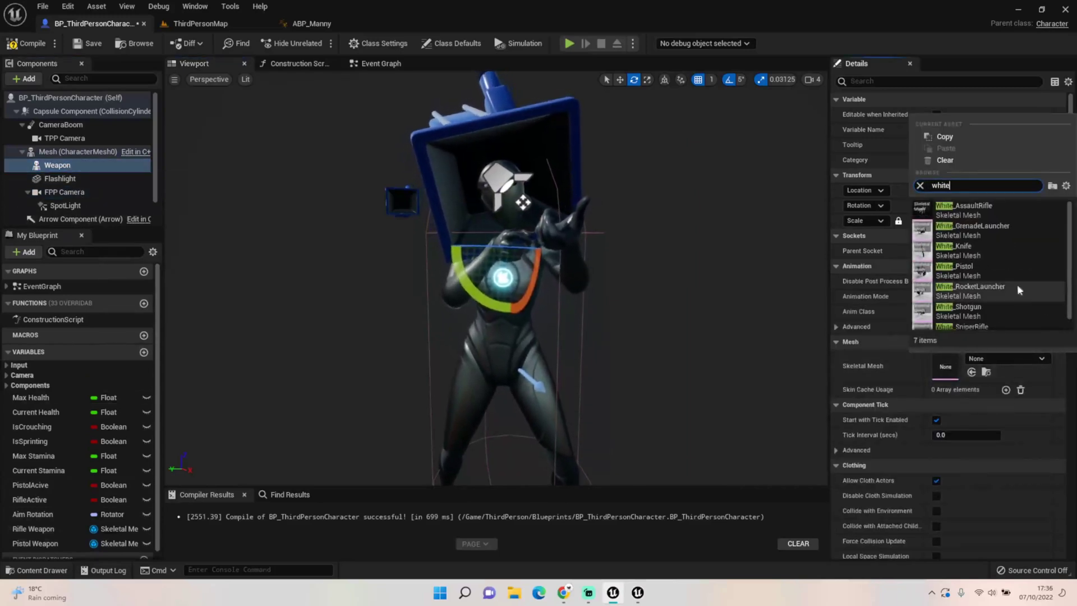
left_click(1005, 212)
scroll(795, 247, "up", 5)
scroll(497, 278, "down", 5)
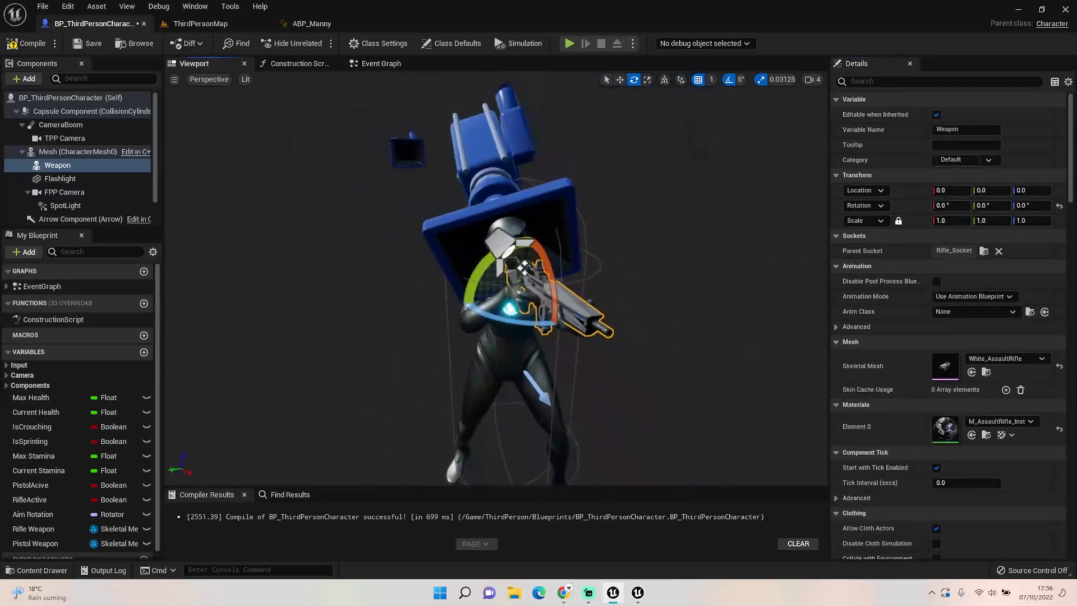
left_click_drag(588, 224, 598, 247, "alt")
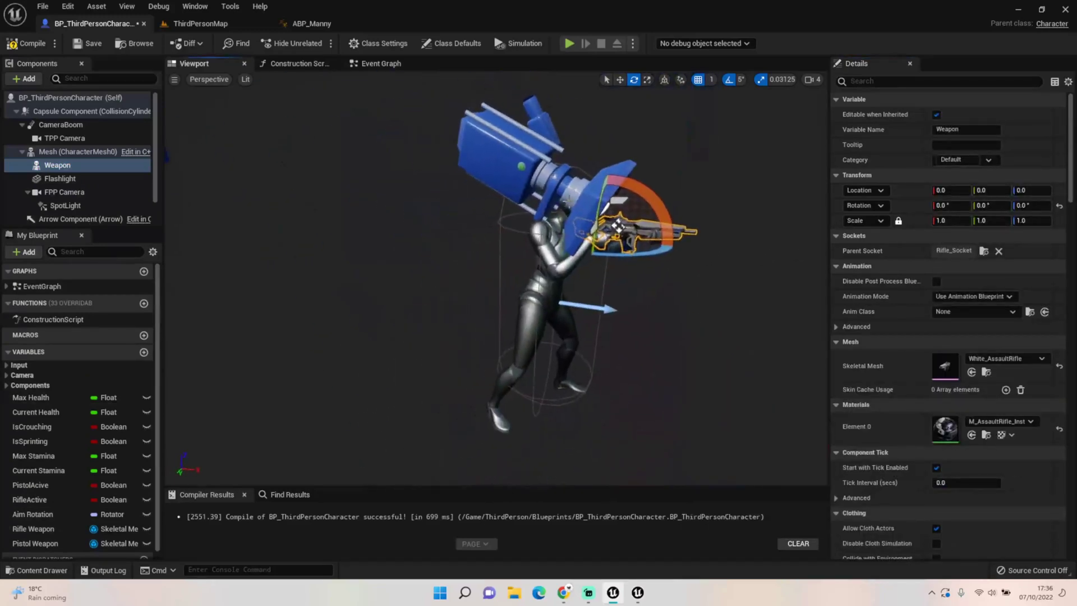
Move the FPP Camera back toward the head, to a location of about X 10.33, Y 14.54, Z 1.0.
left_click(602, 194)
scroll(777, 169, "up", 5)
left_click(619, 80)
mouse_move(705, 194)
right_mouse_down()
mouse_move(729, 194)
mouse_move(705, 193)
right_mouse_up()
key("s")
key("w")
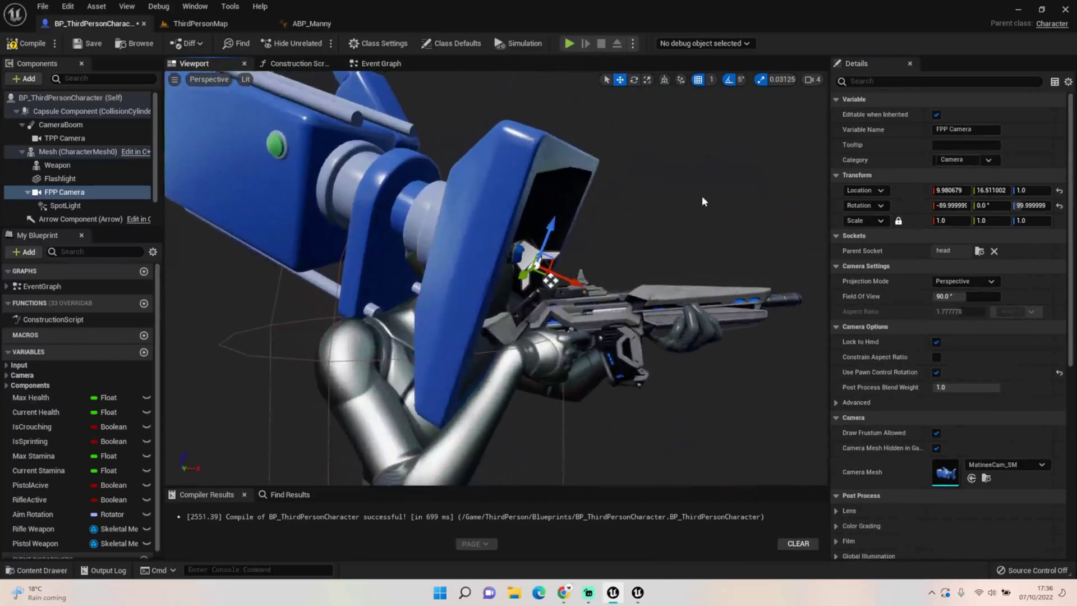
key("d")
right_click_drag(556, 287, 518, 285)
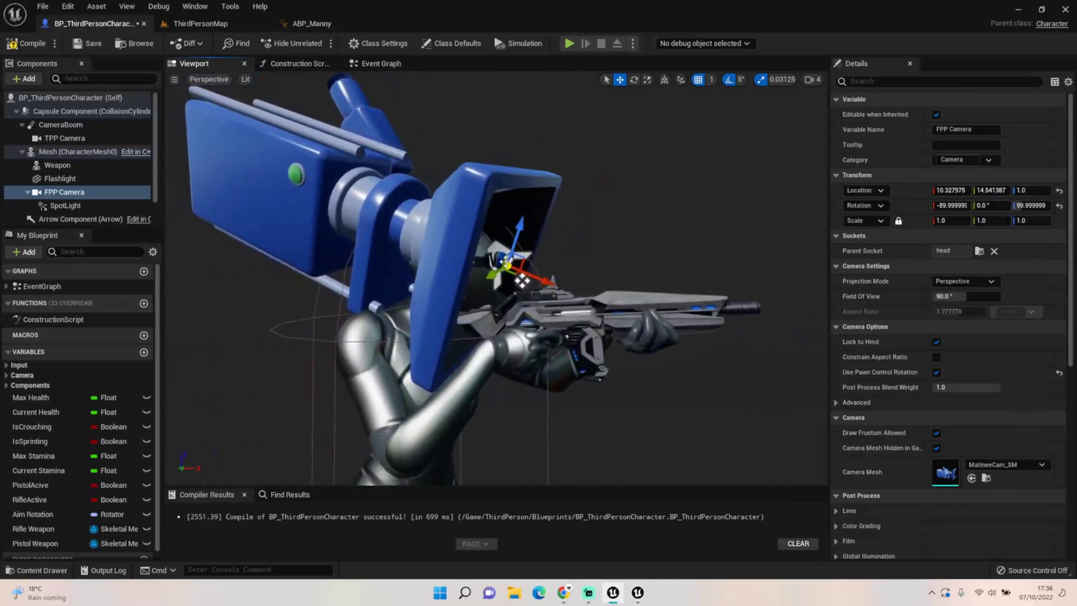
Move the SpotLight under the FPP Camera to X location 1.0, and select the Flashlight component.
left_click(505, 261)
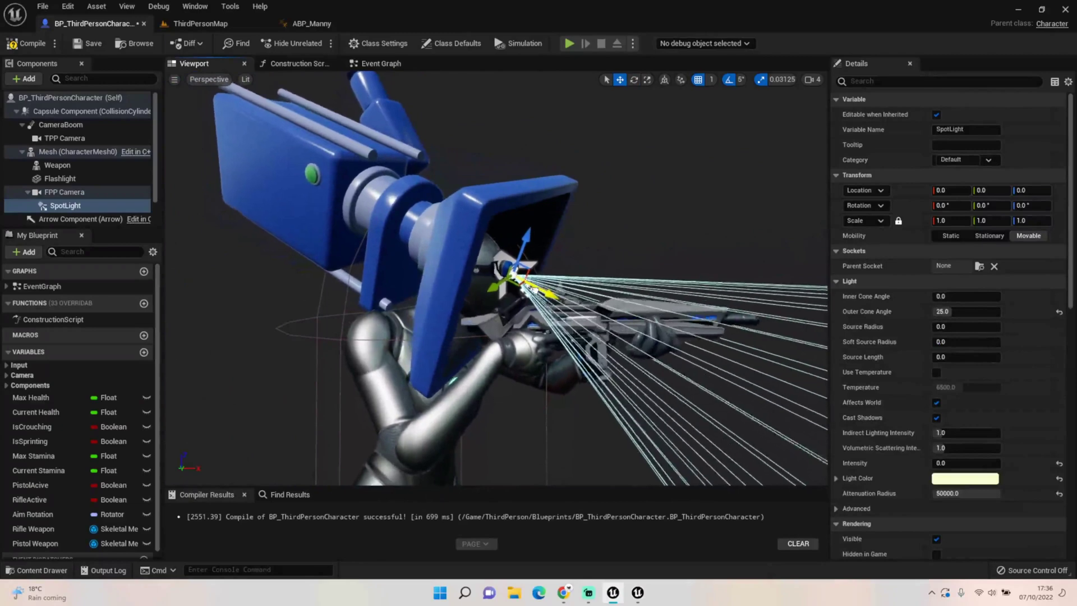
left_click_drag(534, 290, 528, 287)
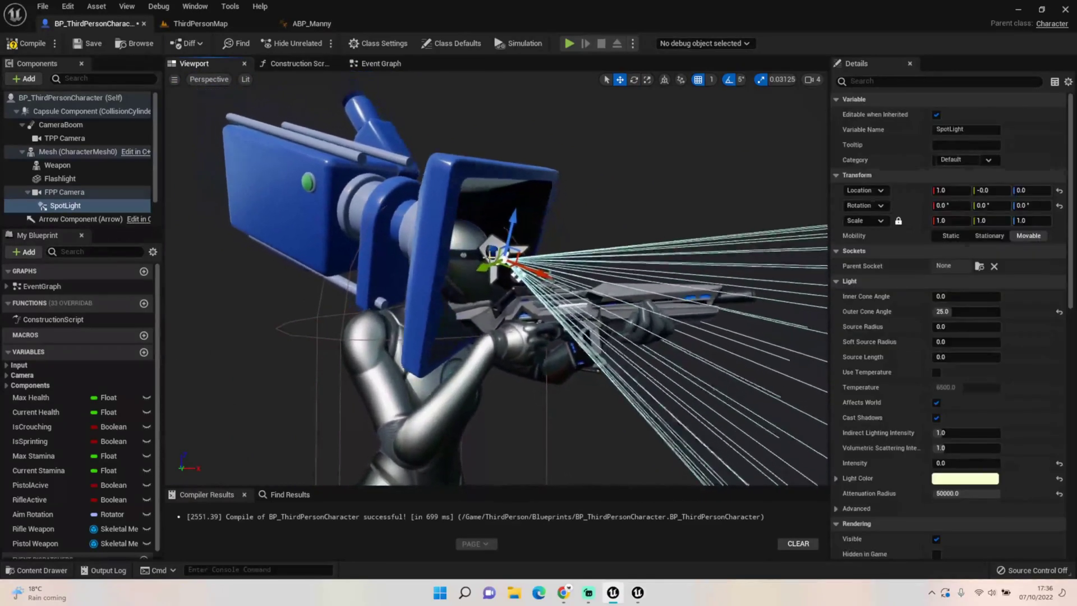
left_click(525, 291)
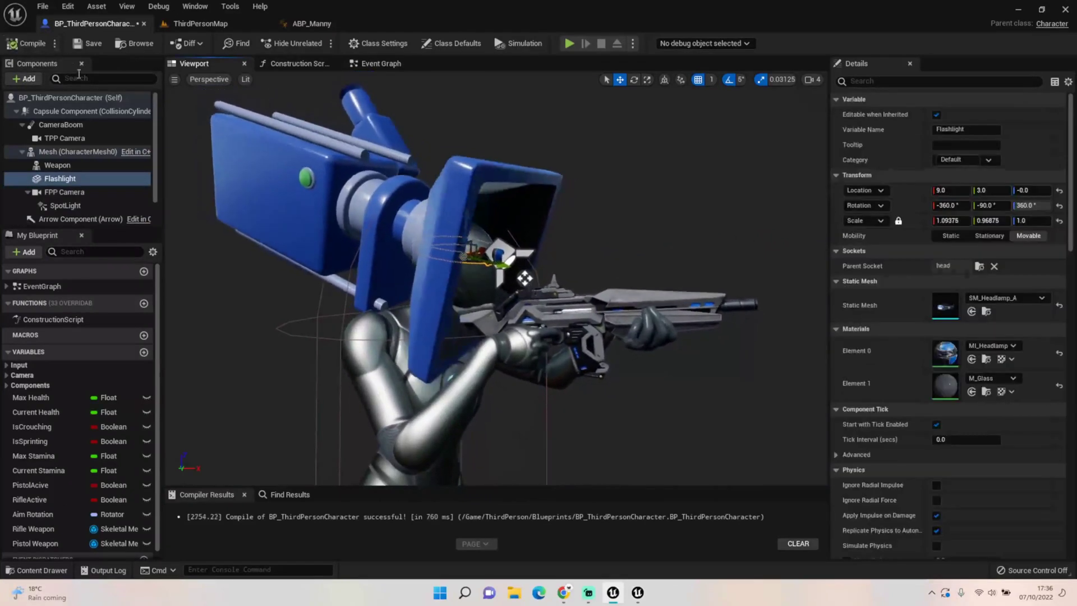
Switch to the ThirdPersonMap level and start a play session.
left_click(301, 24)
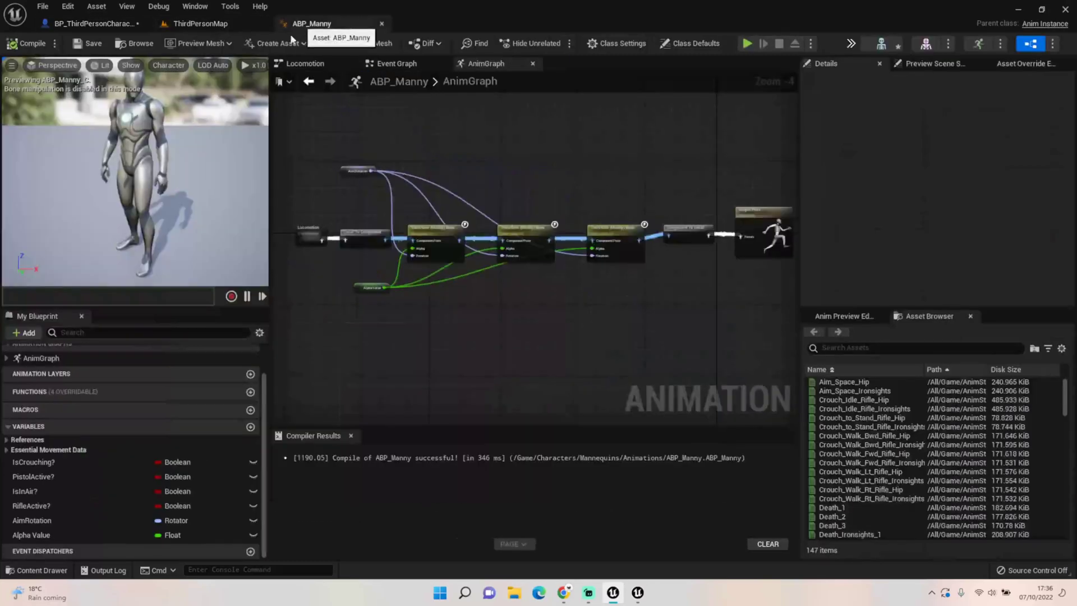
left_click(86, 12)
left_click(72, 24)
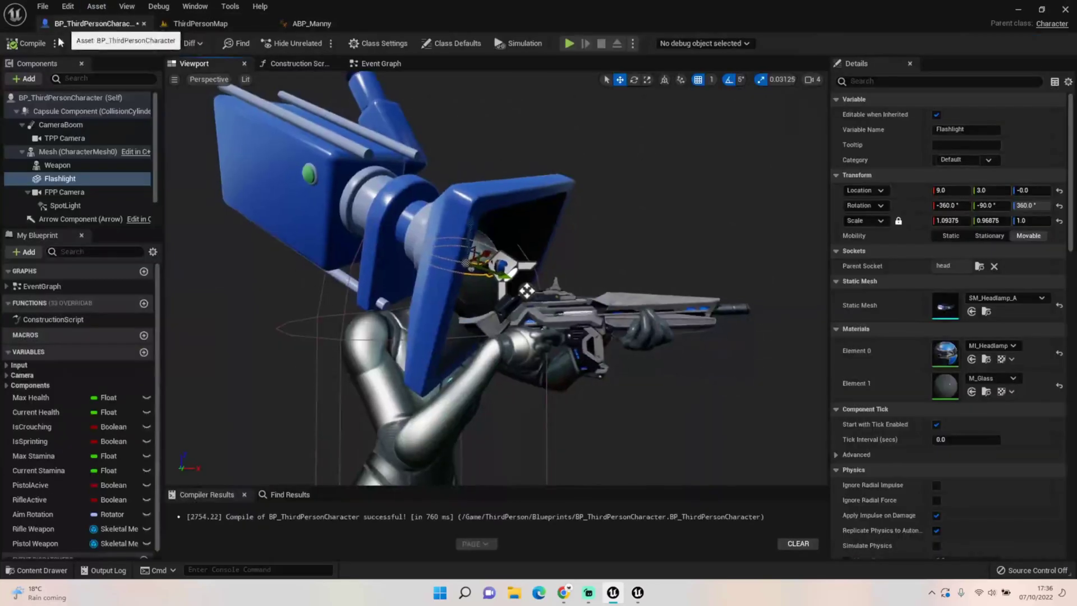
left_click(168, 27)
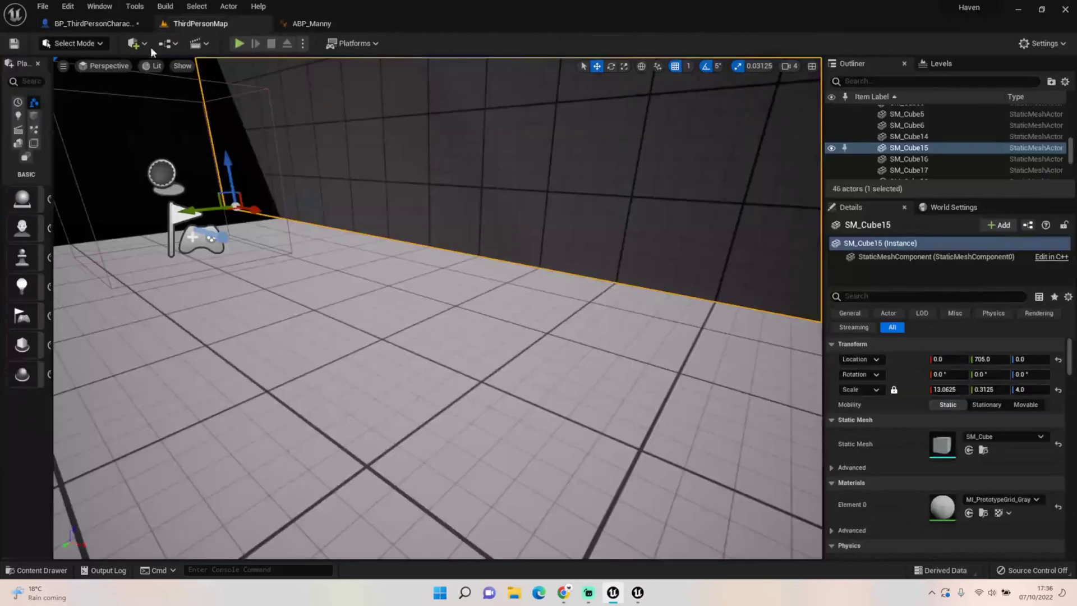
left_click(238, 44)
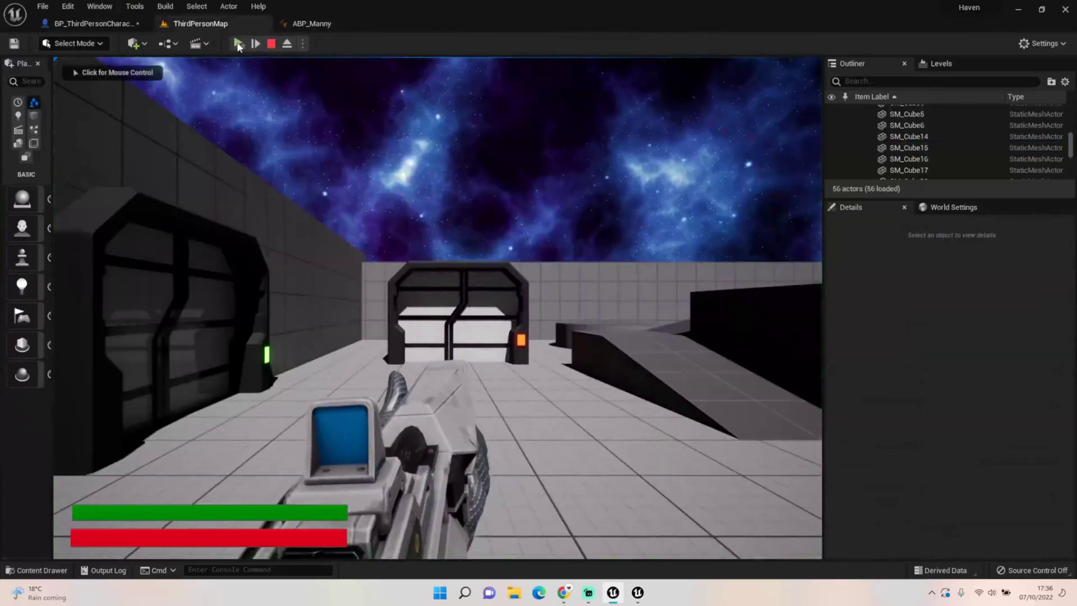
Test the rifle view in play by looking around, toggling between first and third person, and switching through weapon slots 1, 2 and 3.
left_click(426, 252)
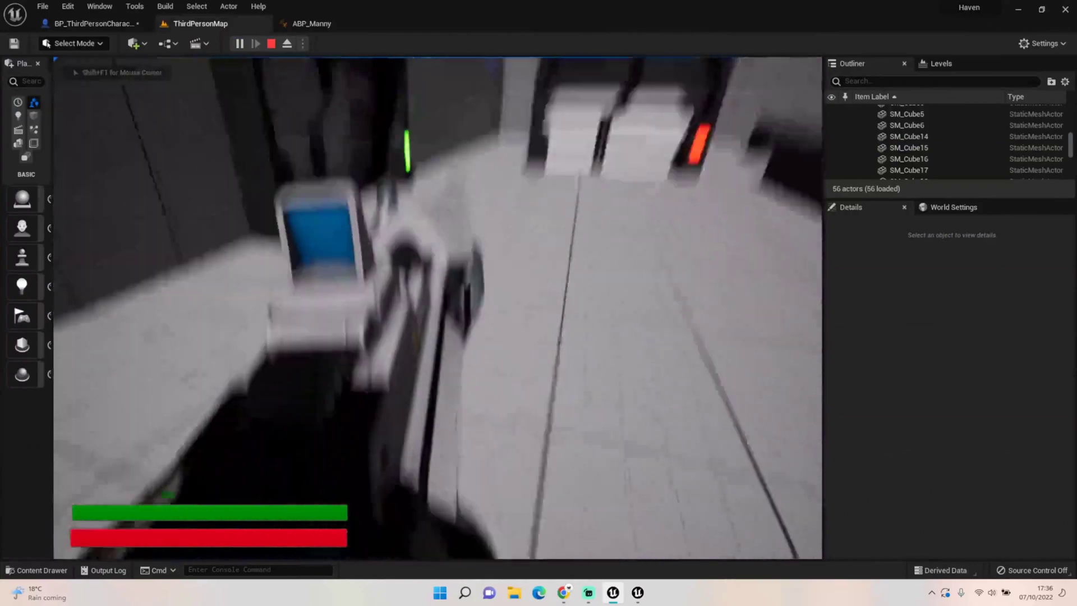
key("v")
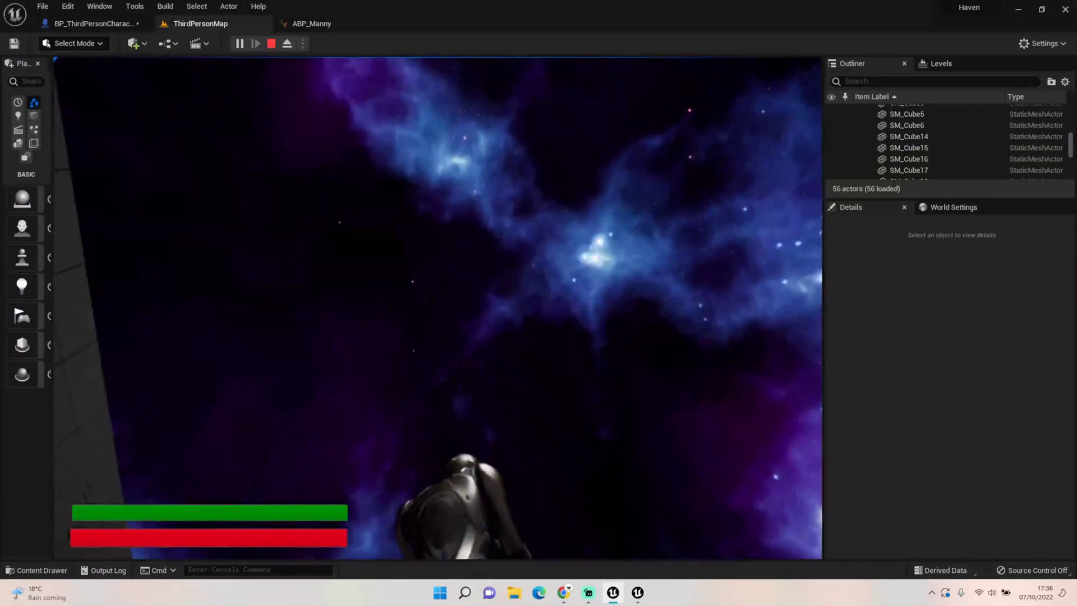
key("v")
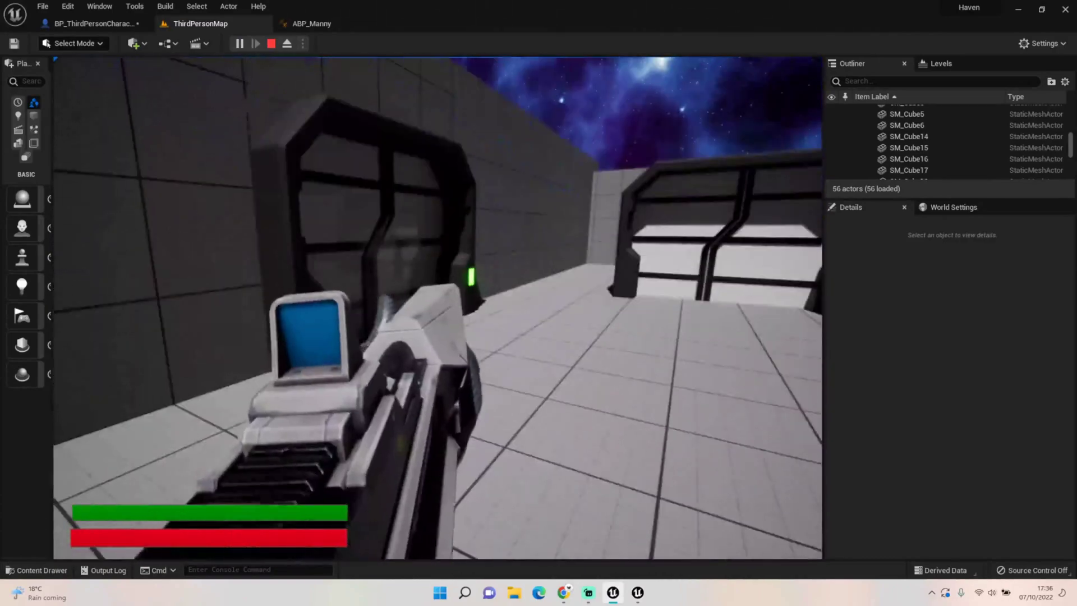
key("v")
key("v")
key("1")
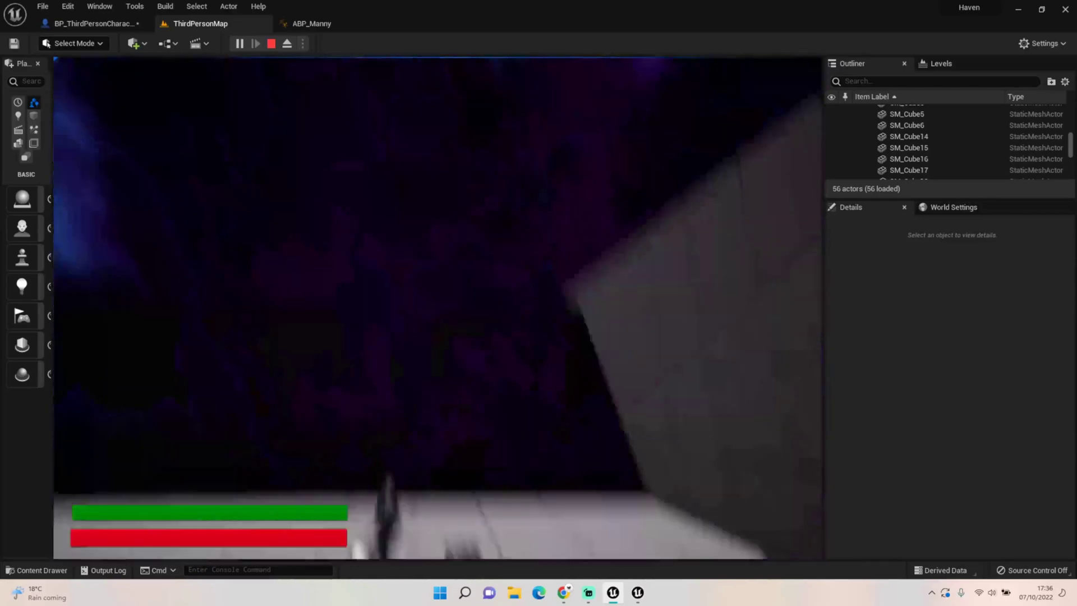
key("2")
key("3")
key("1")
Clear the Skeletal Mesh of the Weapon component in BP_ThirdPersonCharacter and compile the blueprint.
left_click(57, 166)
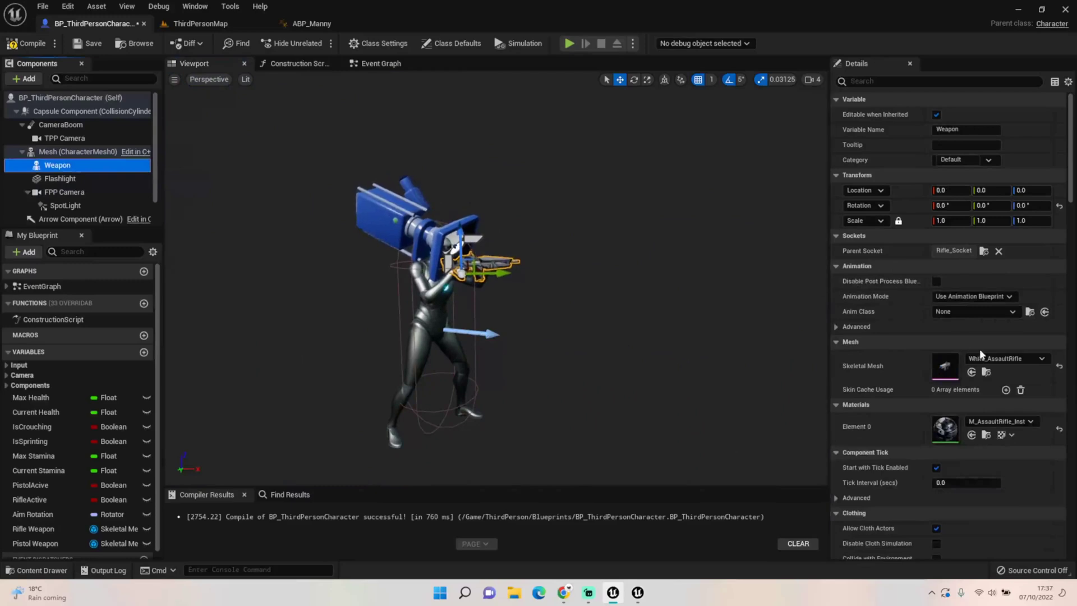
left_click(982, 356)
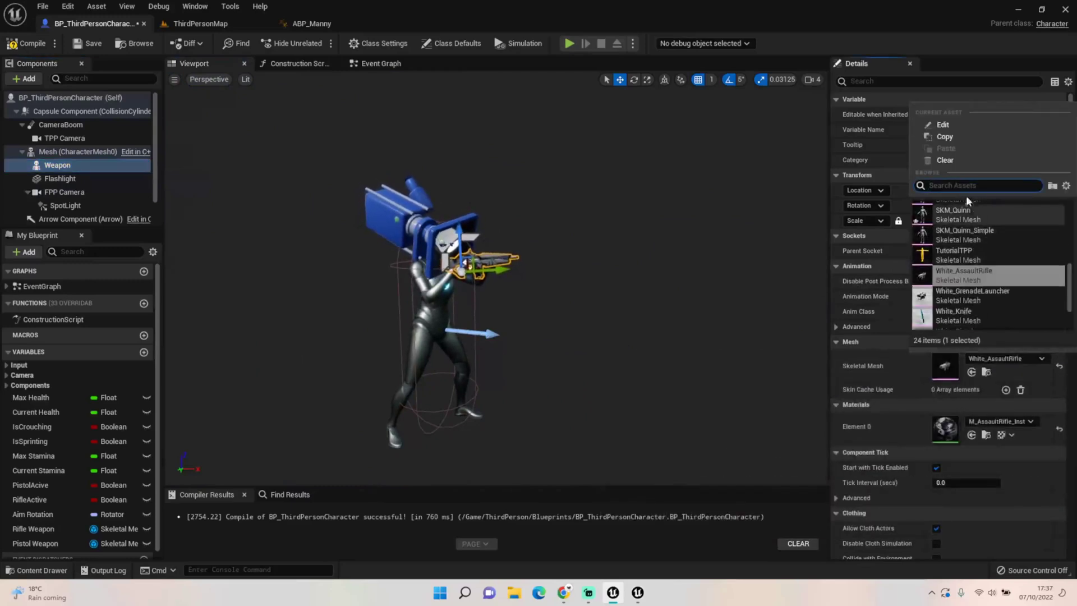
left_click(952, 160)
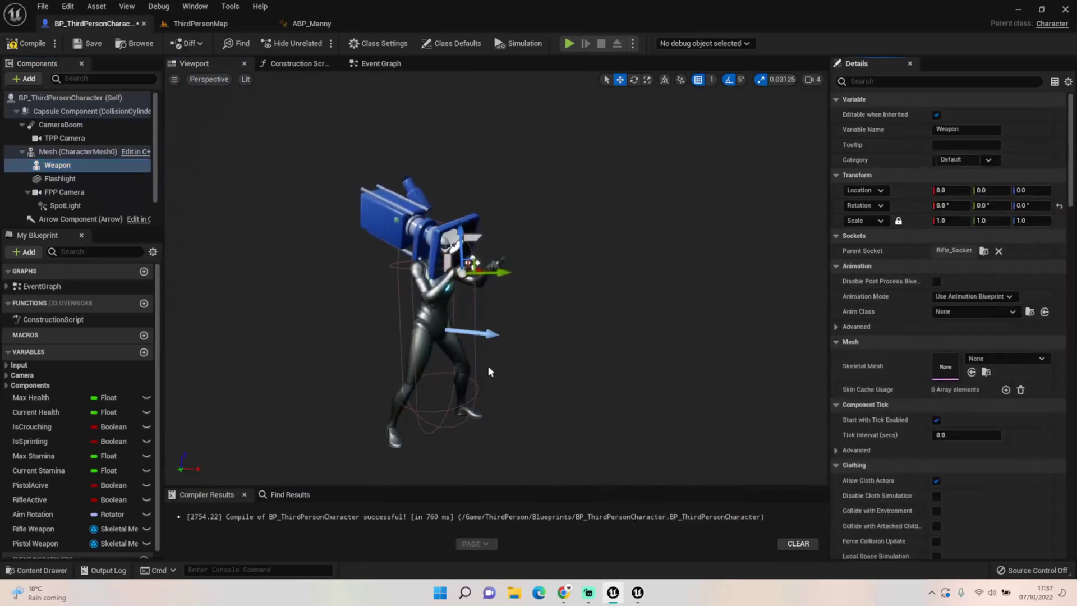
left_click(983, 298)
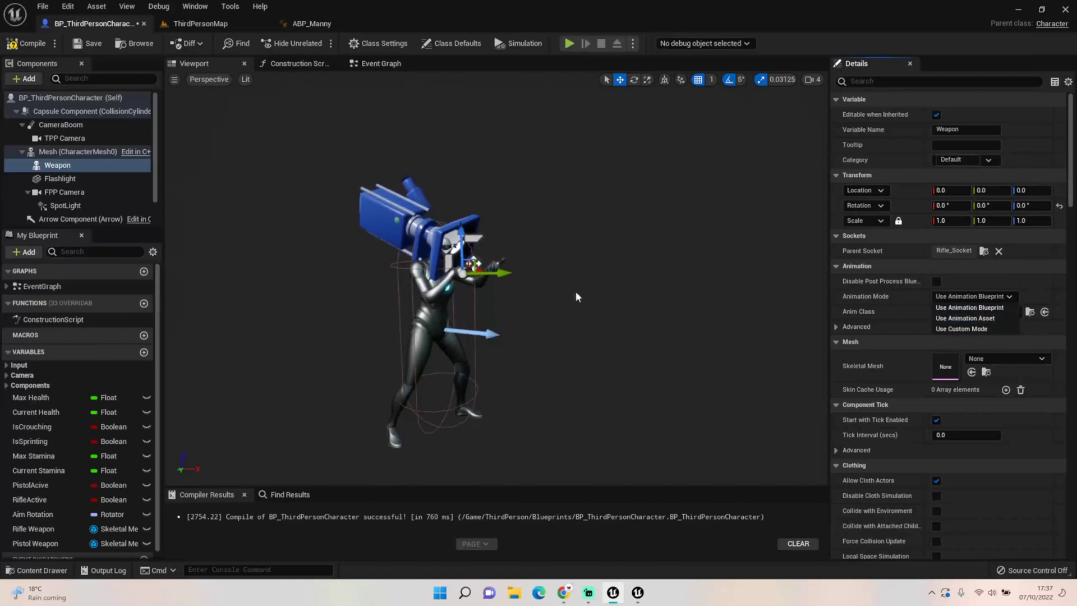
left_click(34, 44)
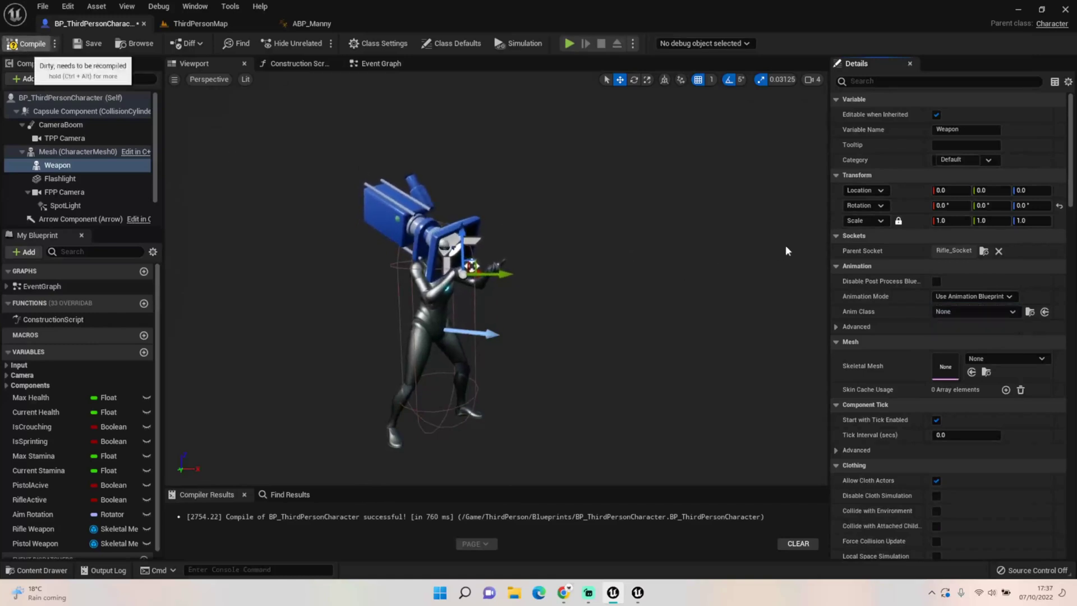
Set the Animation Mode of the character's Mesh component to Use Animation Blueprint.
scroll(438, 214, "up", 3)
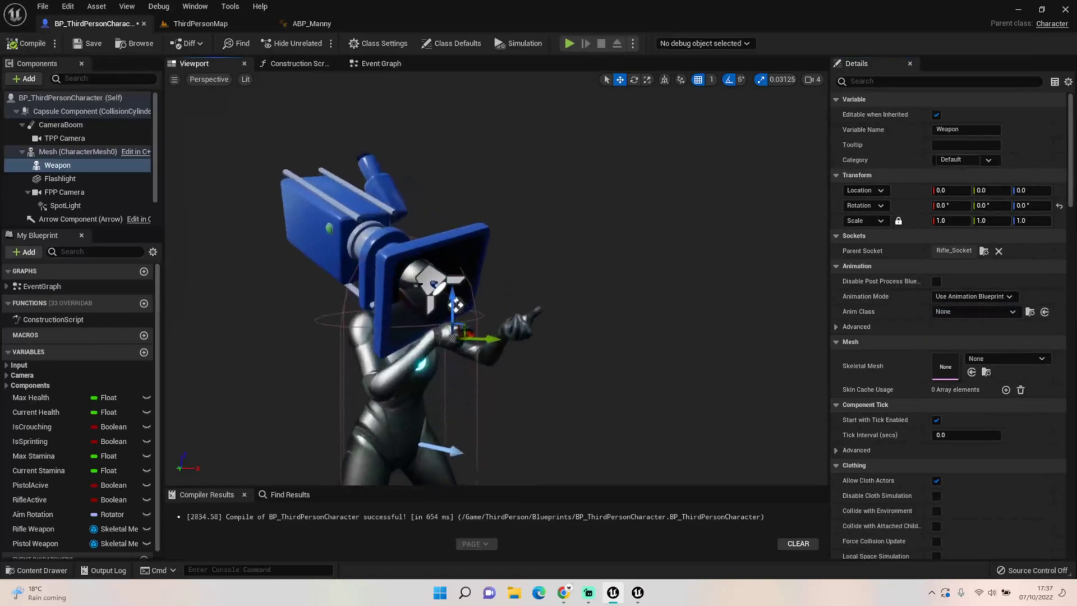
left_click(393, 231)
left_click_drag(466, 306, 455, 301)
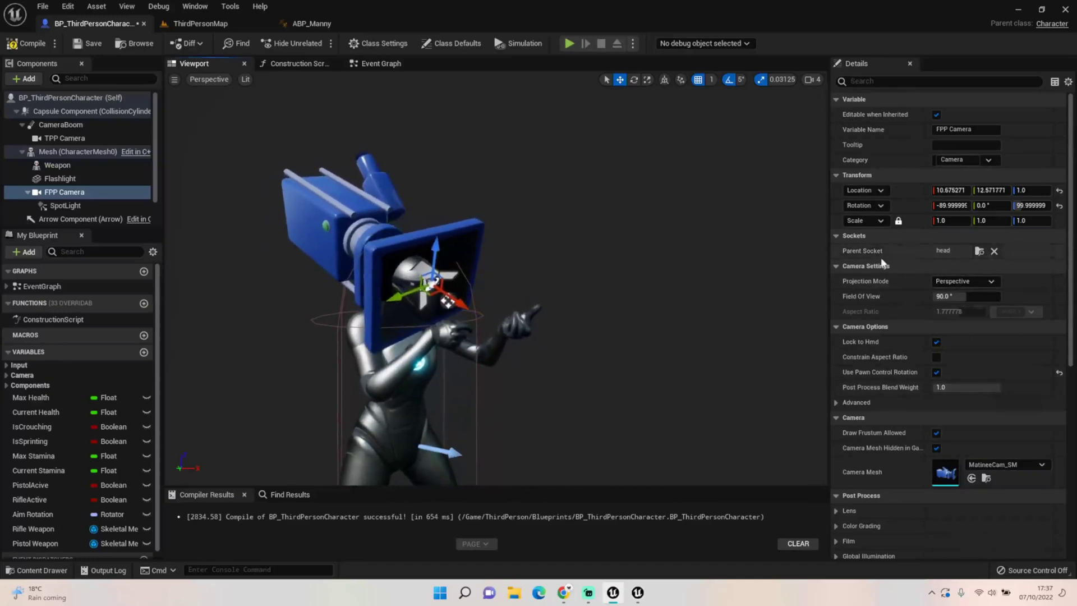
left_click(79, 151)
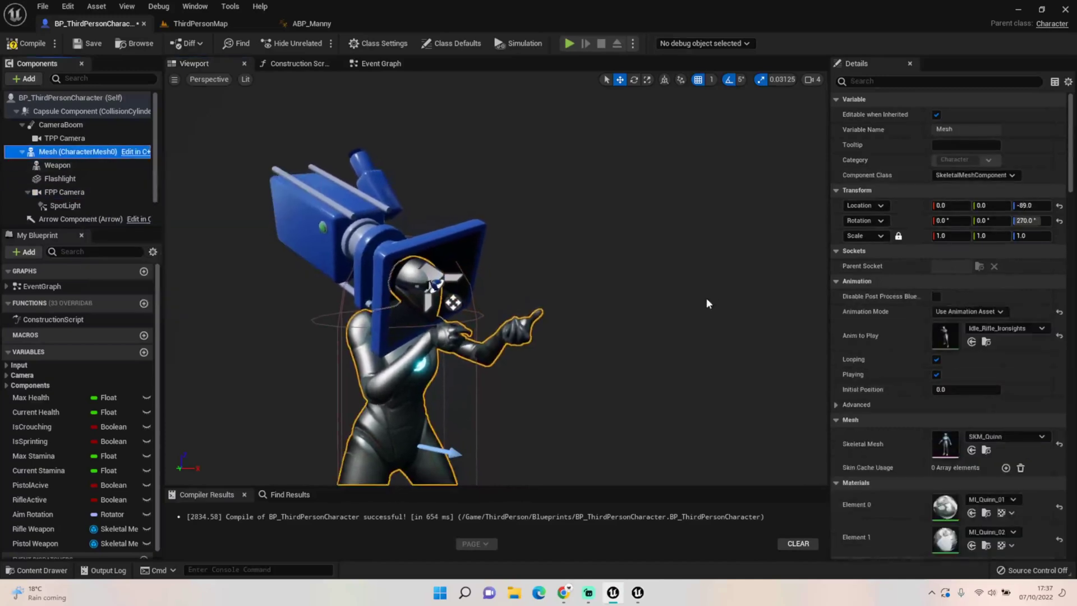
left_click(995, 313)
left_click(986, 337)
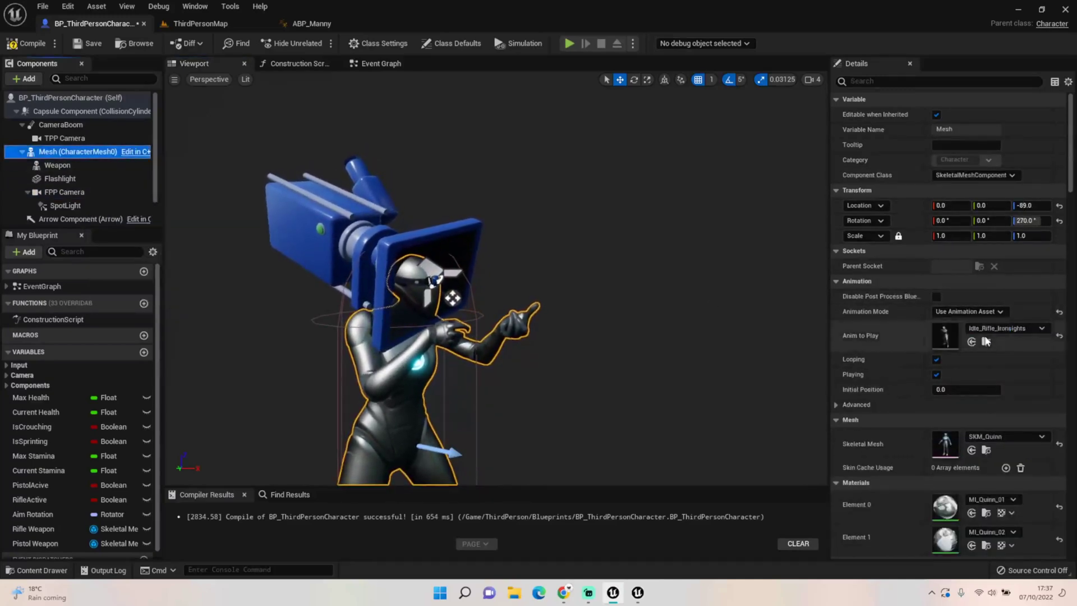
left_click(975, 312)
left_click(978, 322)
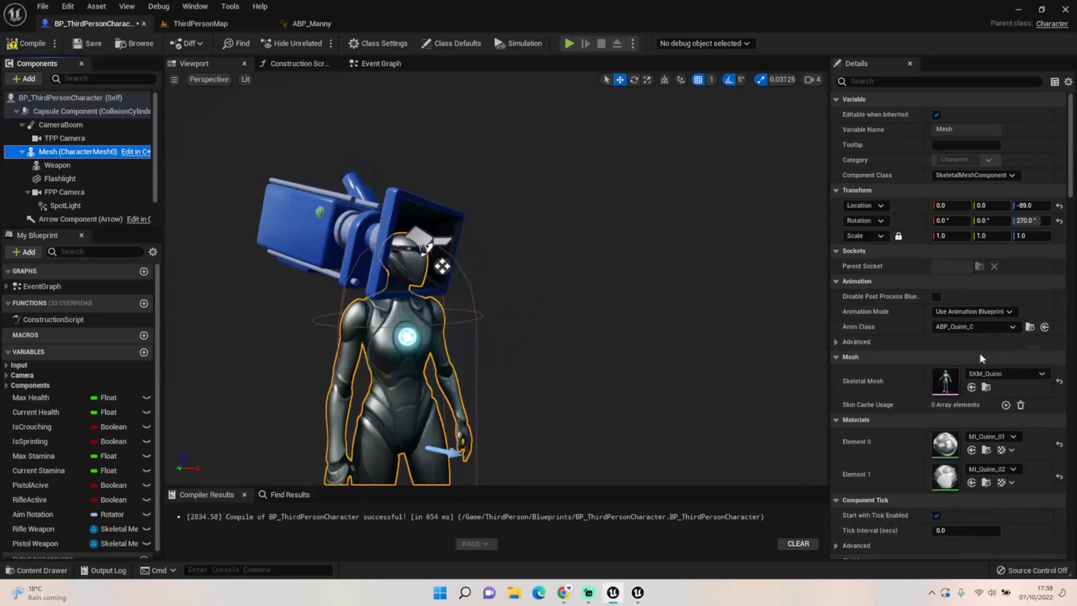
Play the ThirdPersonMap level, test weapon slot 2 in first and third person while moving, jumping and sprinting, and end the session.
left_click(200, 24)
left_click(241, 42)
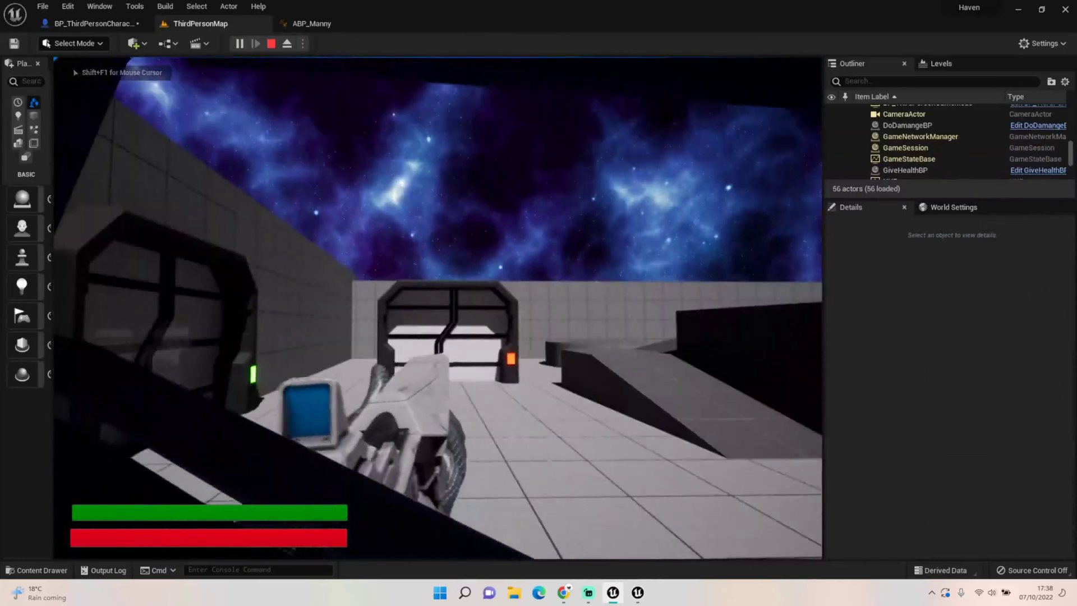
key("2")
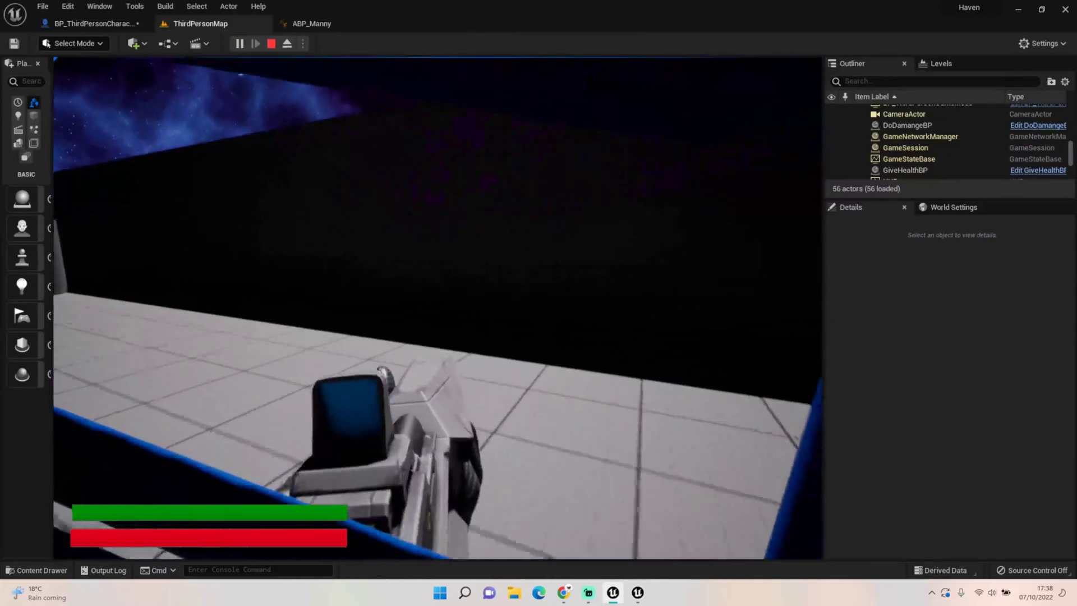
key("v")
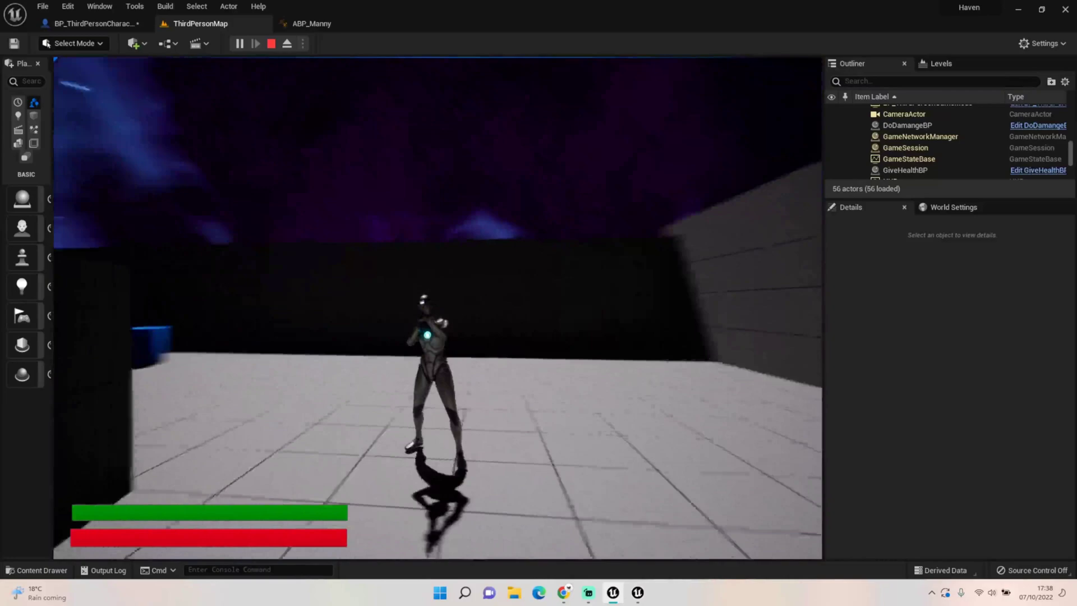
key("w")
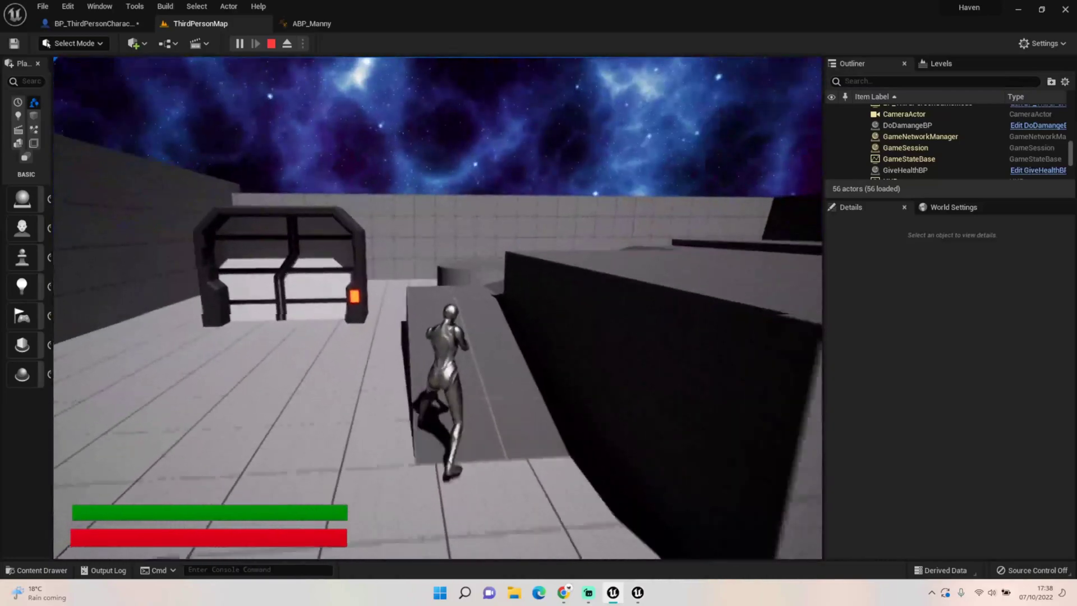
key("v")
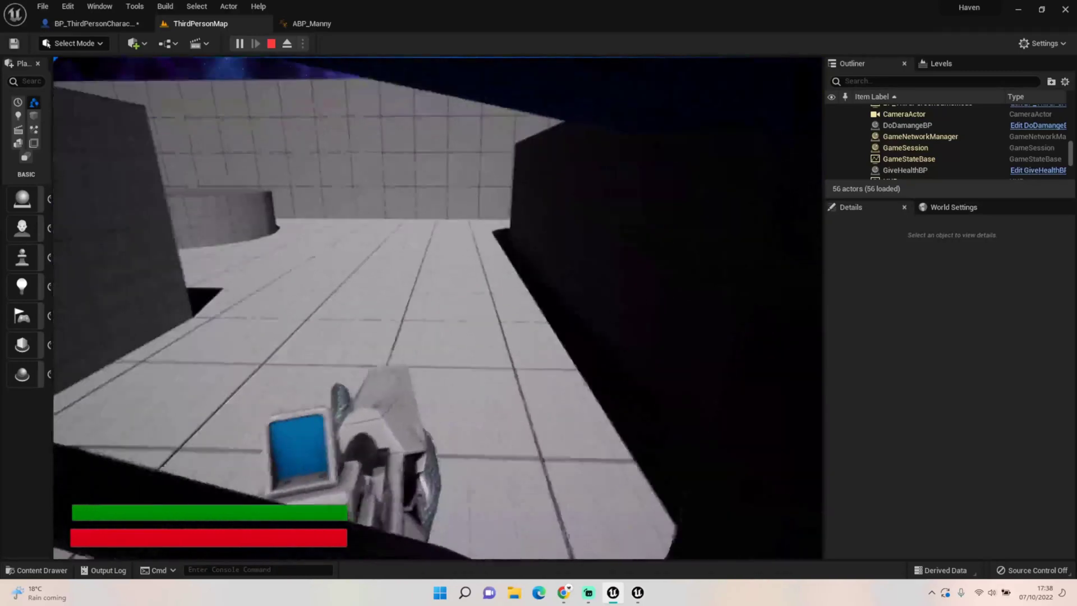
key("w")
key("space")
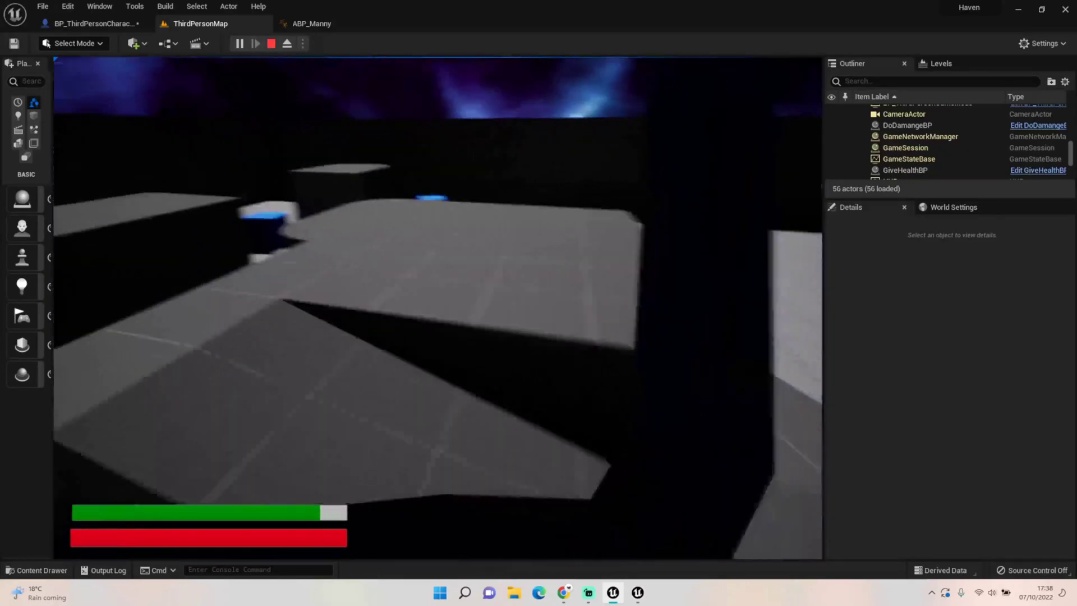
key("shift+w")
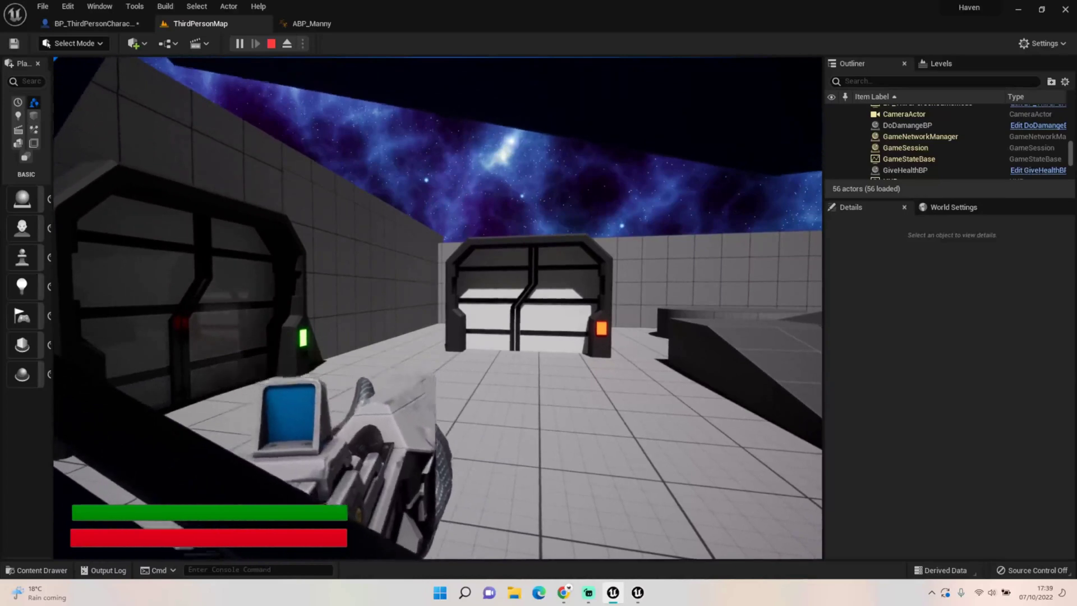
key("Escape")
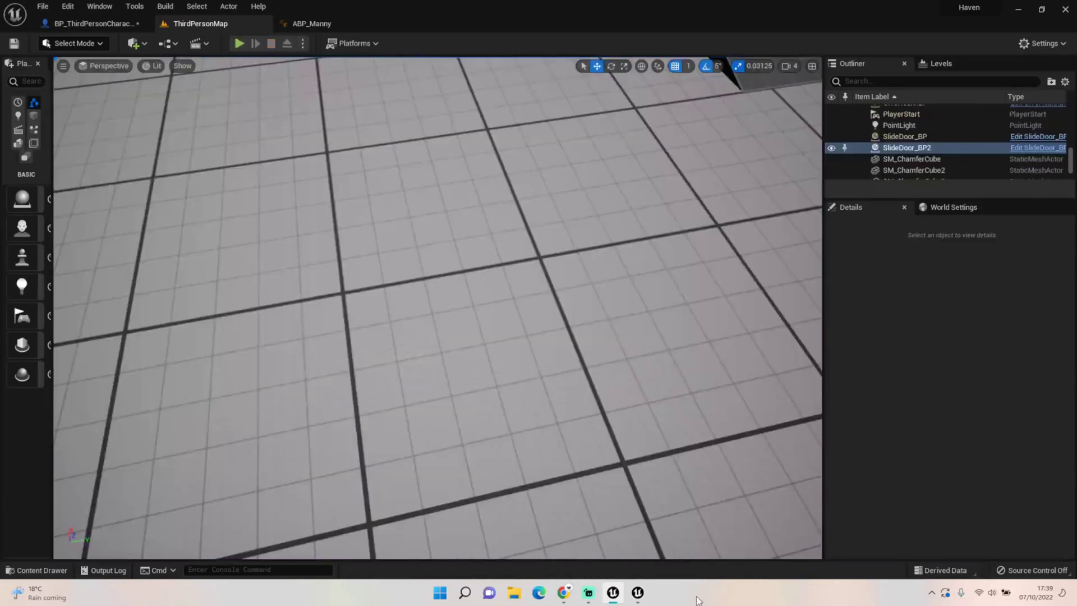